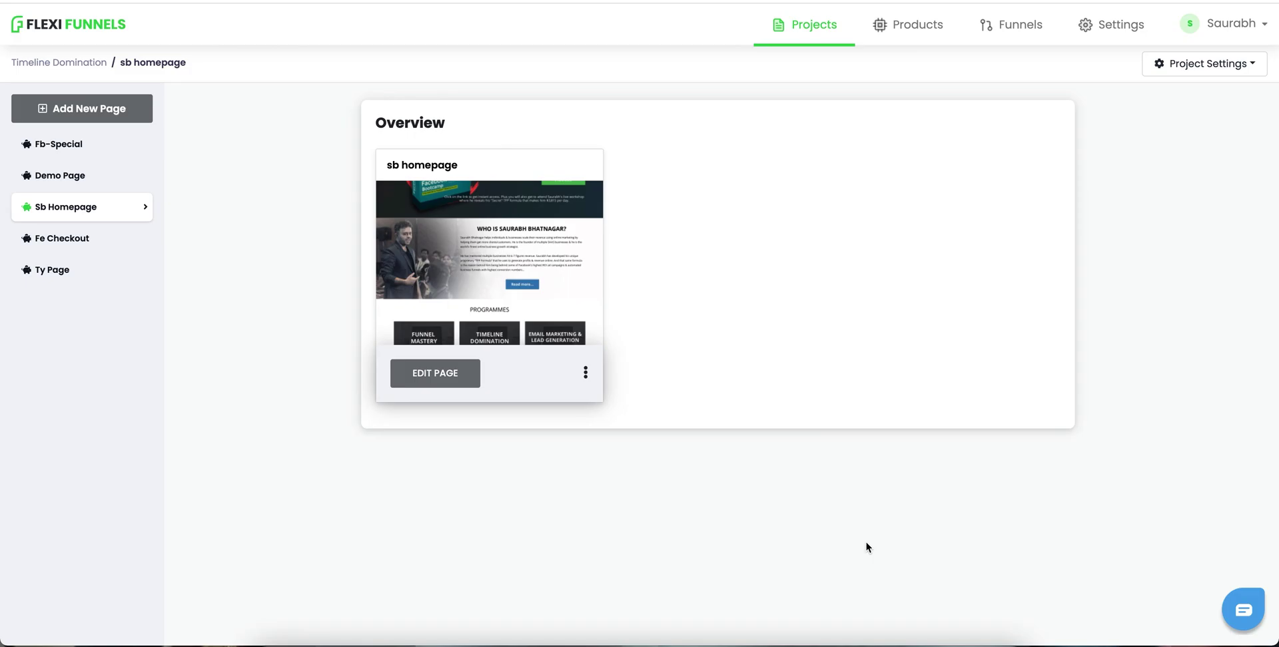
View the live sb homepage through its page URL, look over its sections, and close it
left_click(585, 373)
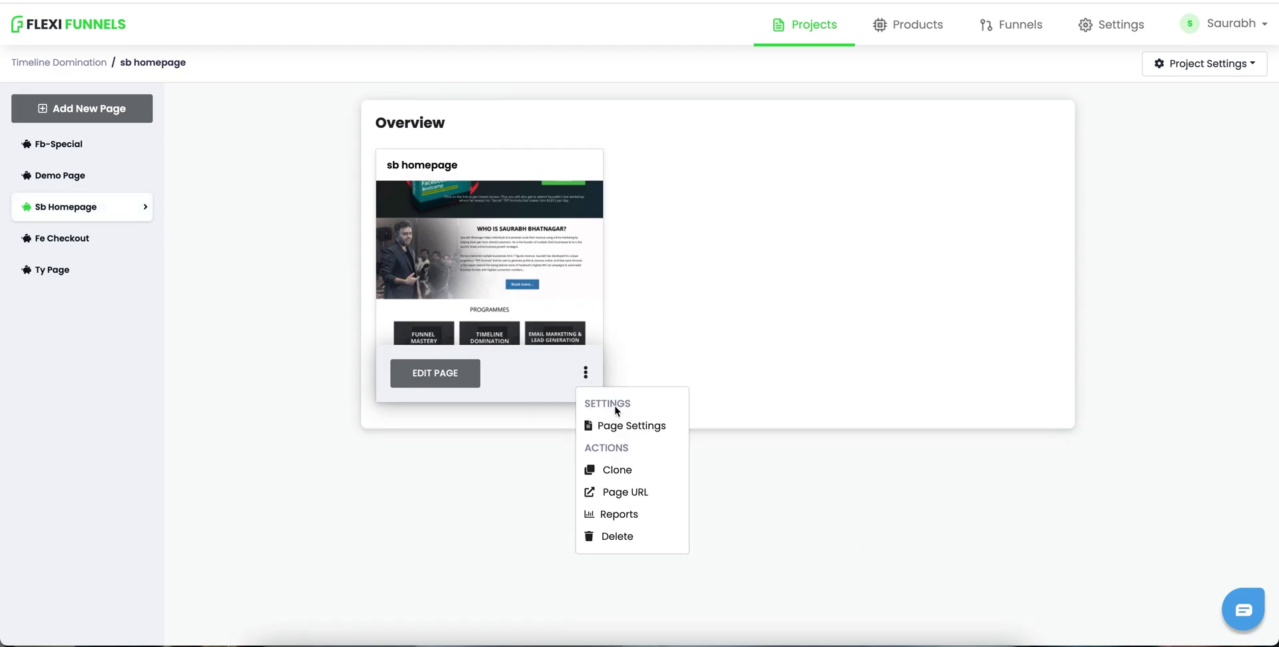
left_click(626, 492)
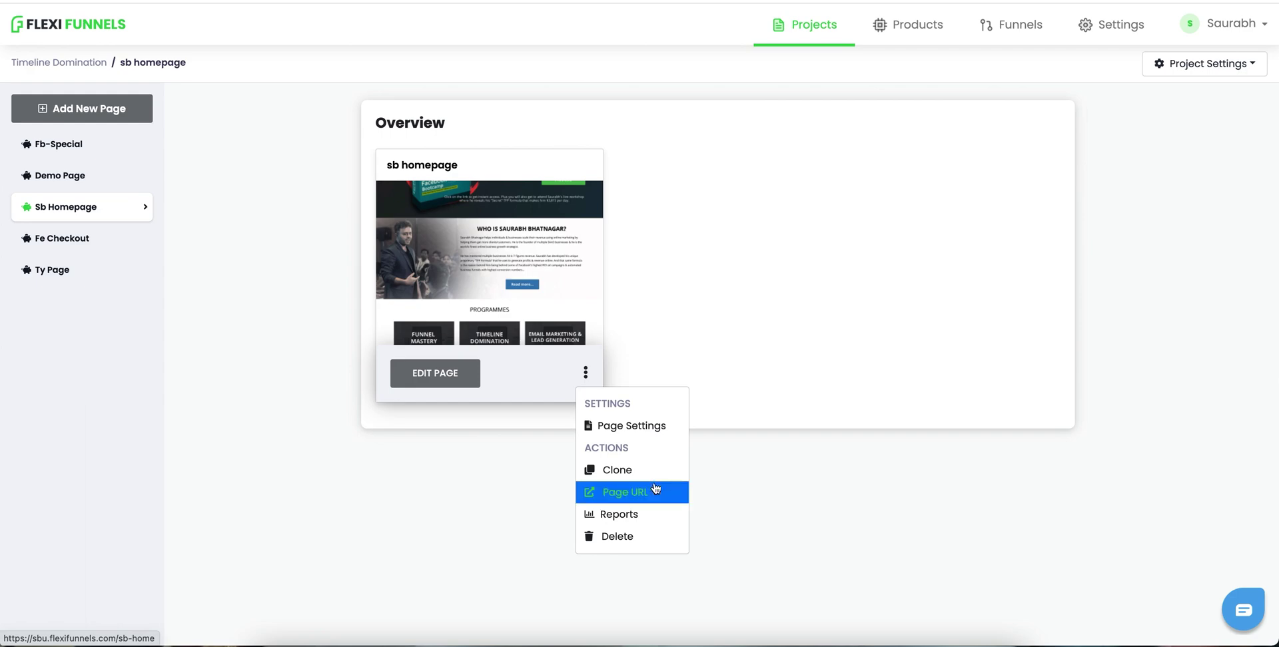
scroll(383, 227, "down", 20)
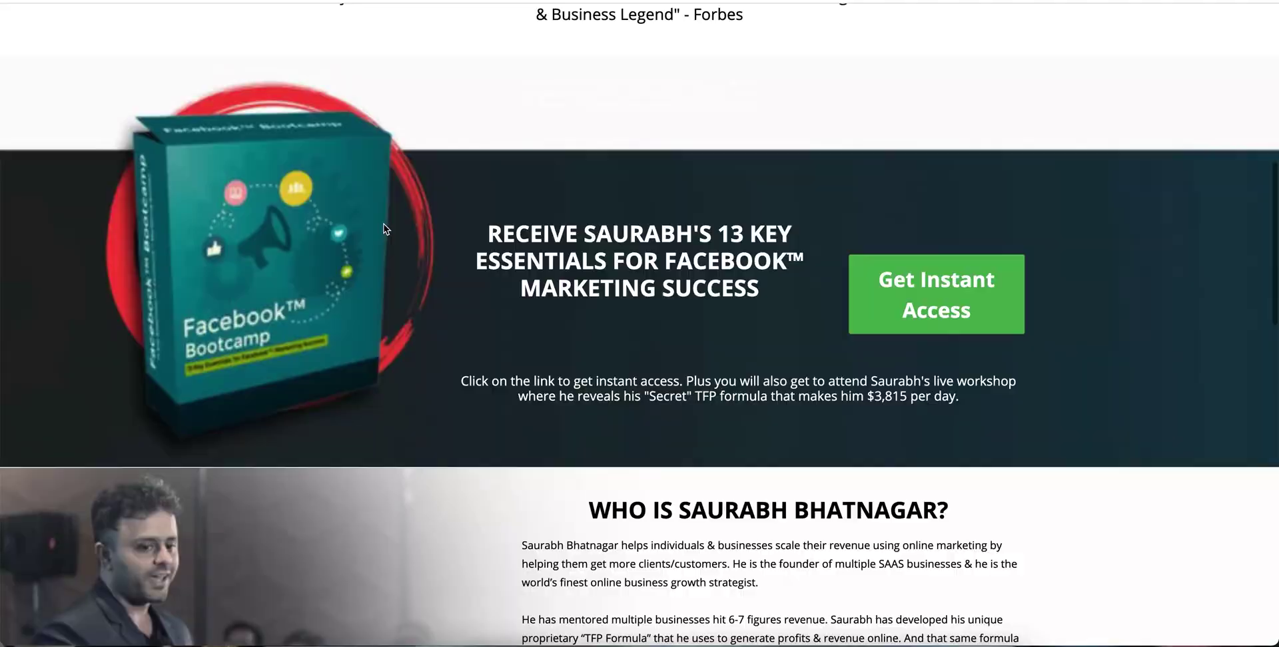
scroll(383, 228, "up", 15)
scroll(384, 229, "up", 15)
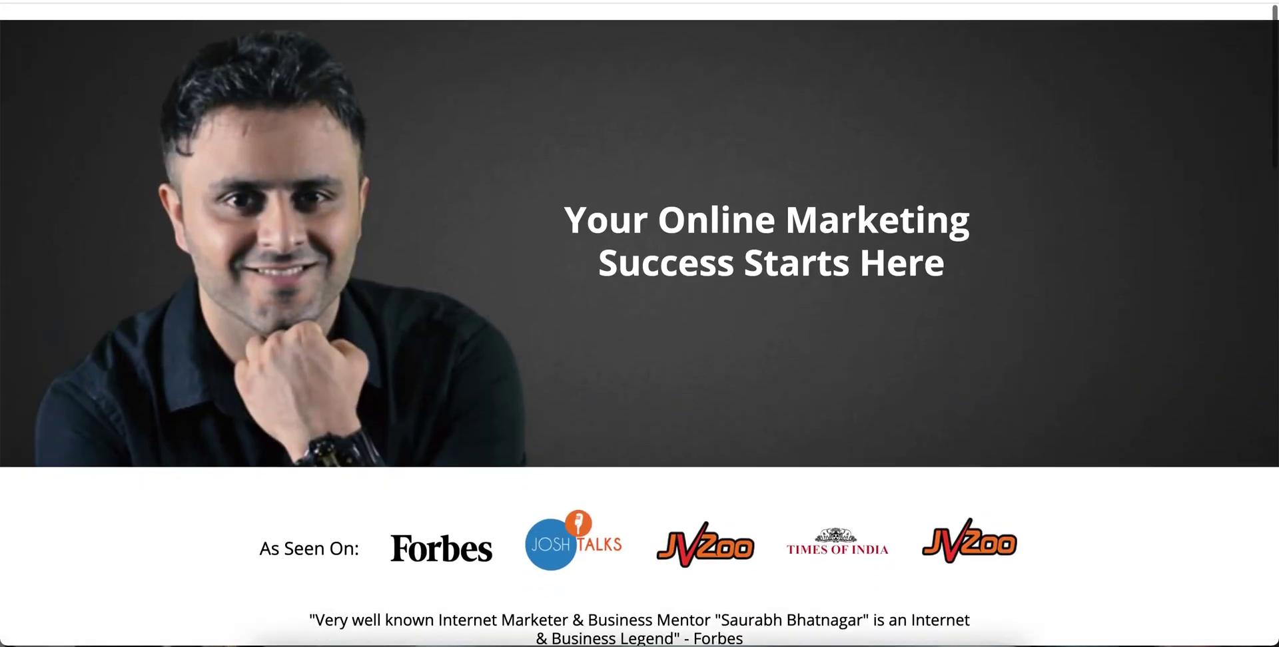
key("ctrl+w")
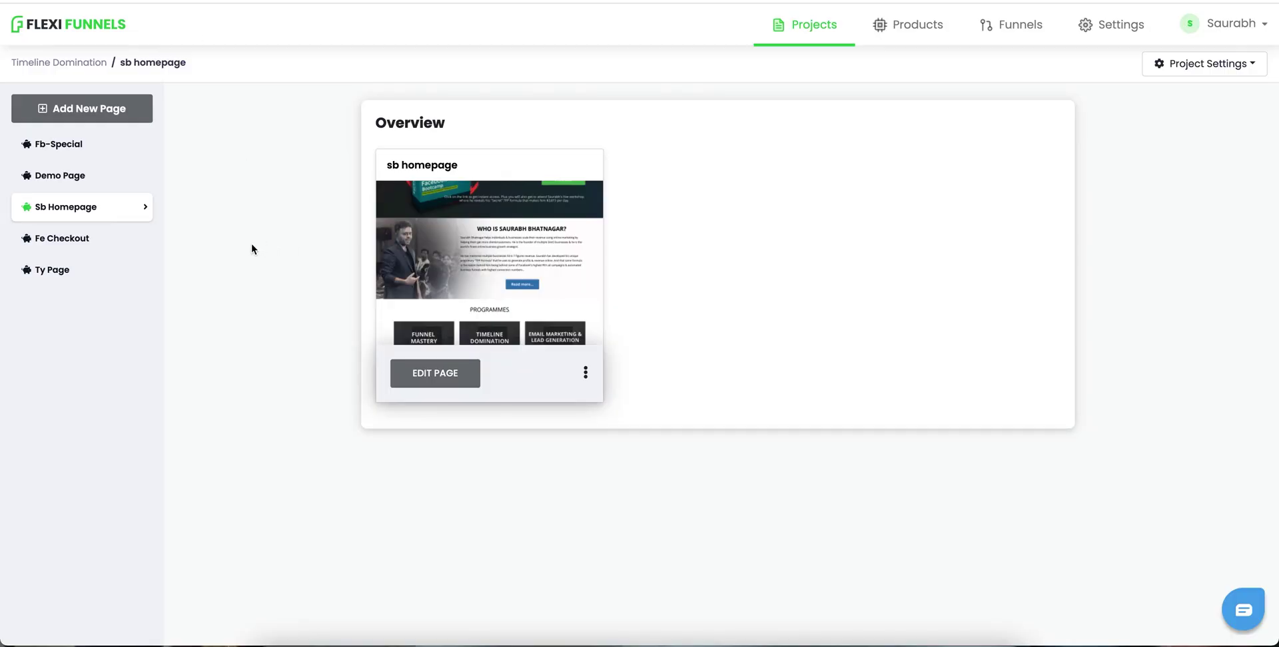
Select the FE Checkout page in the project and open its live page URL
left_click(62, 237)
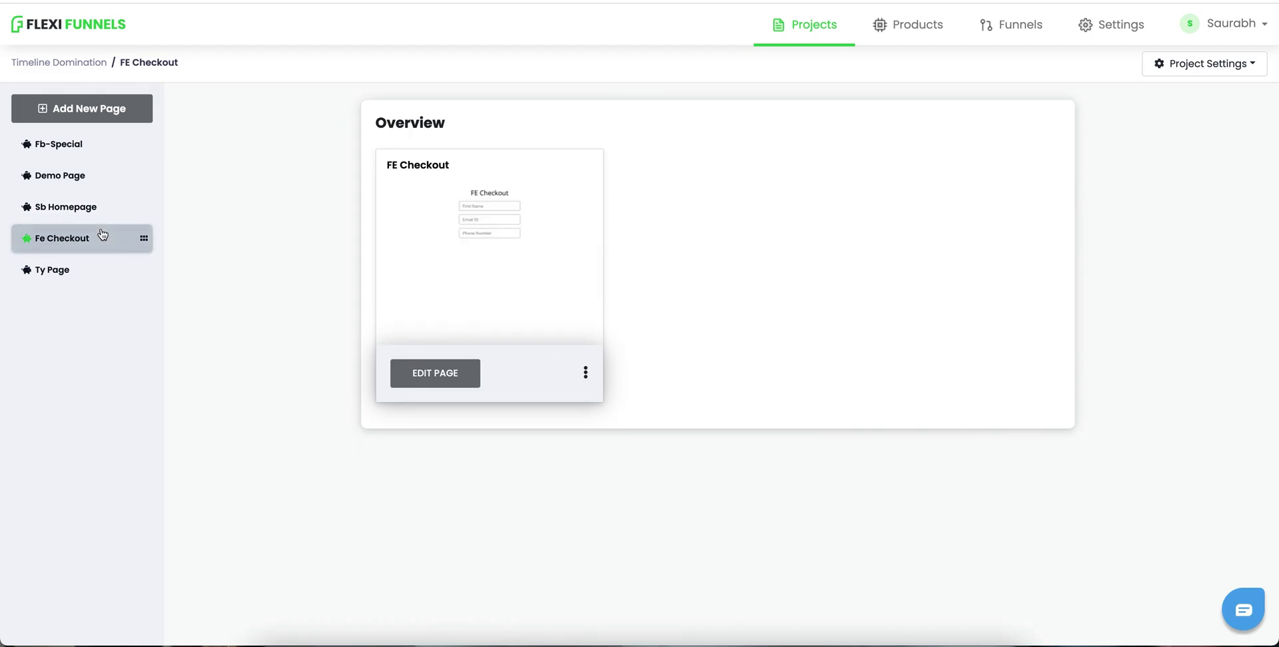
left_click(585, 372)
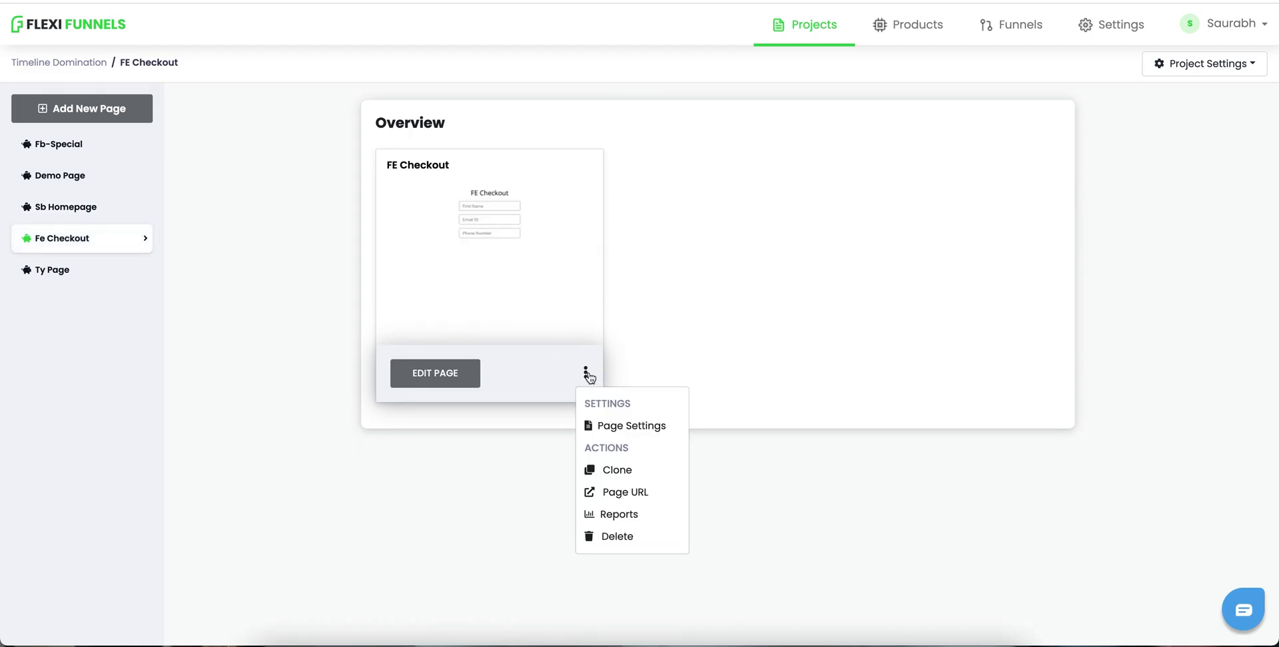
left_click(656, 491)
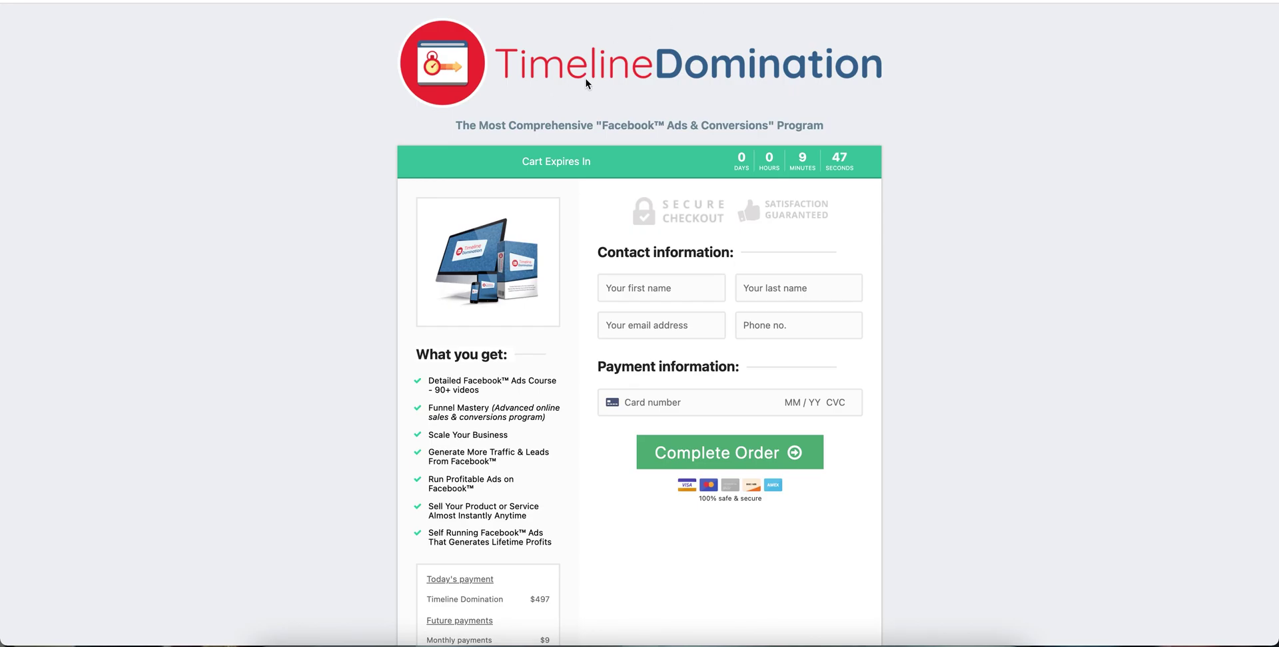
Examine the layout of the Timeline Domination checkout page and compare it with the simple FE Checkout page
scroll(956, 338, "down", 3)
scroll(955, 338, "down", 3)
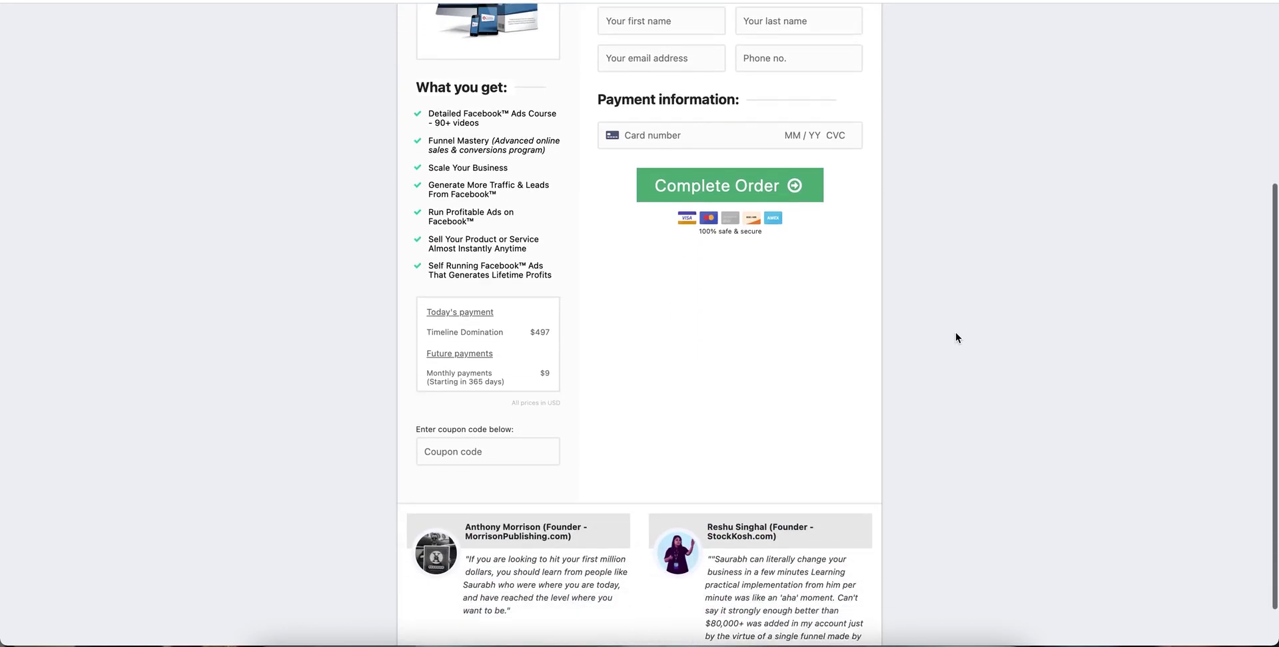
scroll(955, 338, "up", 5)
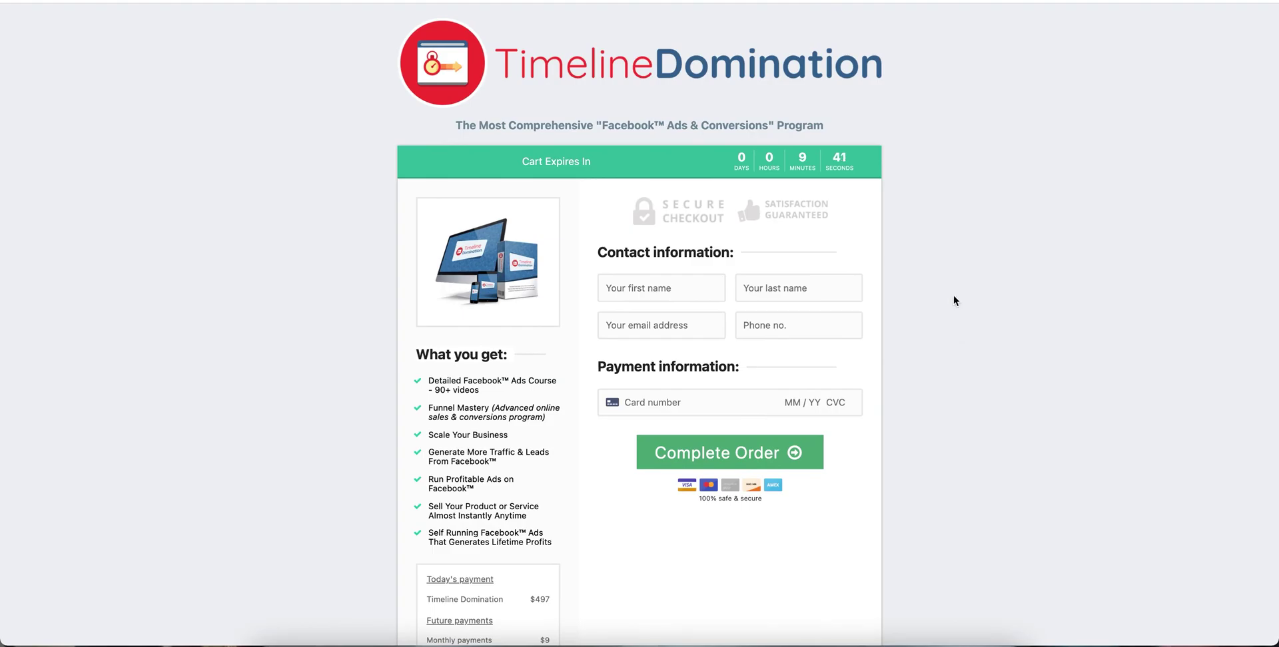
scroll(1094, 272, "down", 5)
scroll(1094, 273, "down", 3)
scroll(1093, 273, "up", 8)
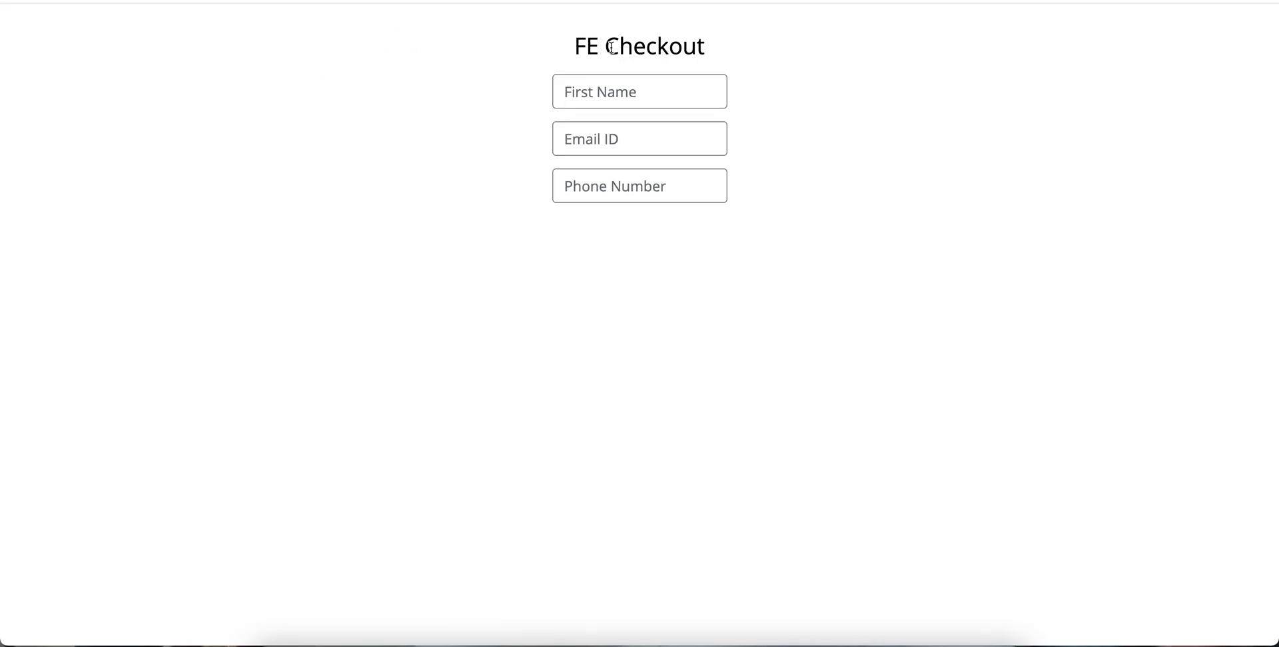
left_click_drag(603, 46, 669, 48)
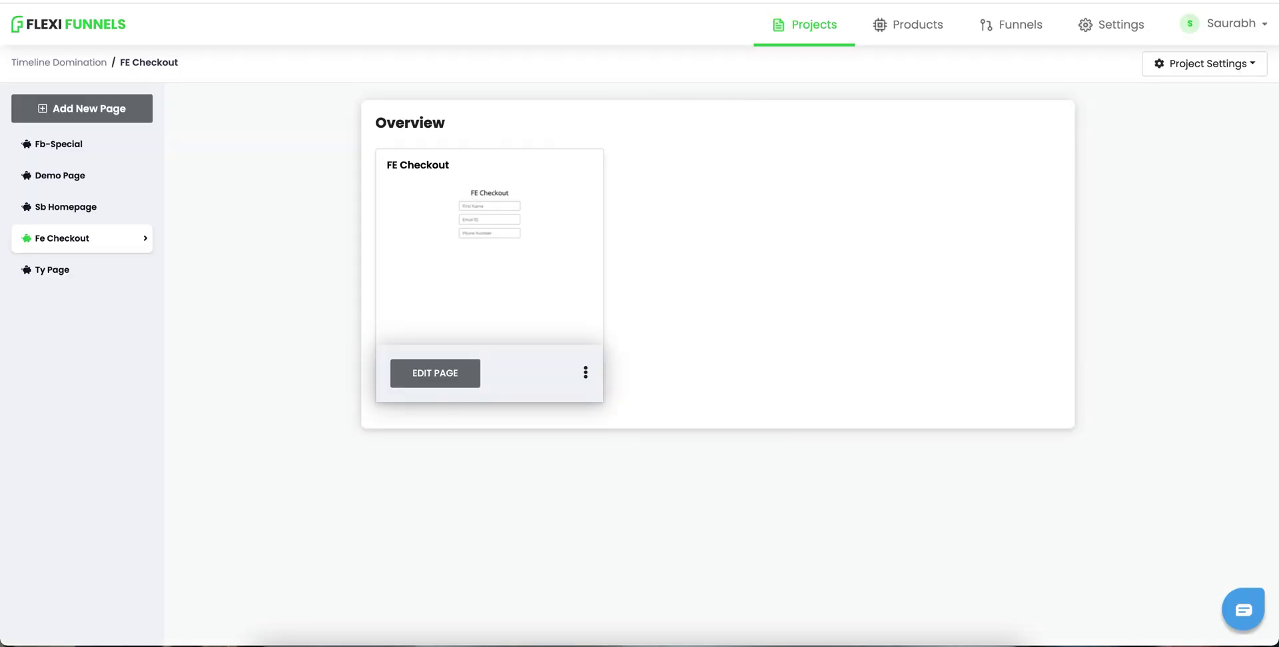
View the live TY page through its page URL, check its headline and sub-headline, and close it
left_click(69, 283)
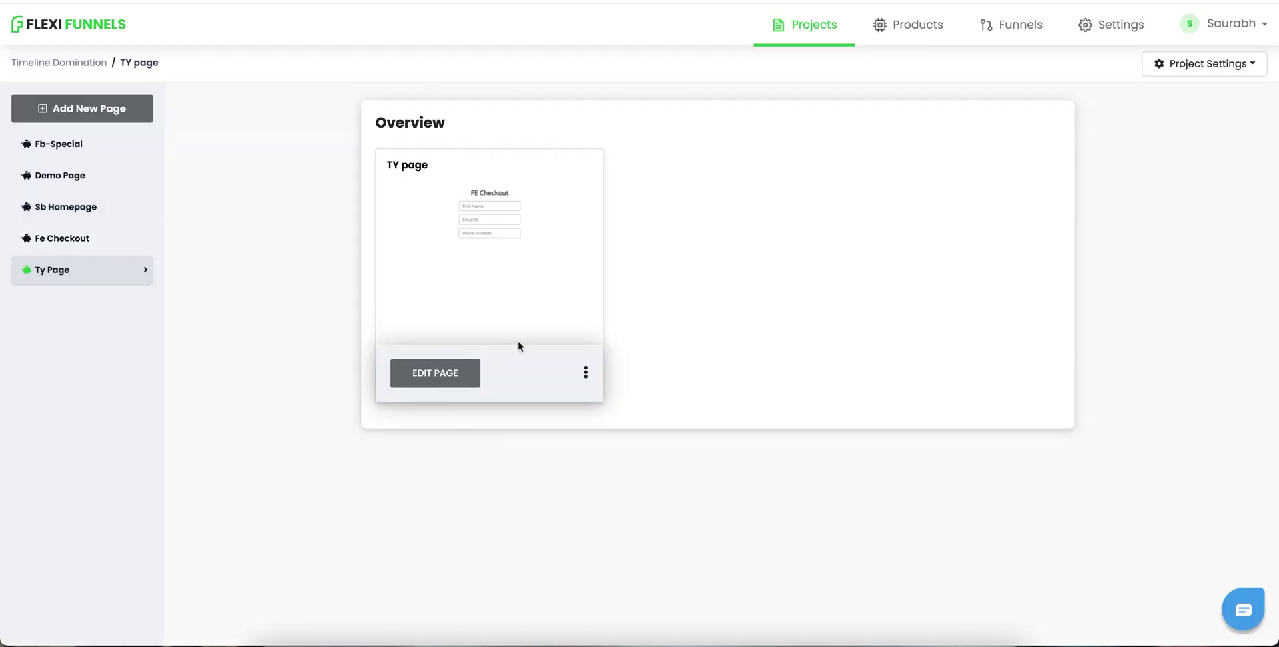
left_click(584, 376)
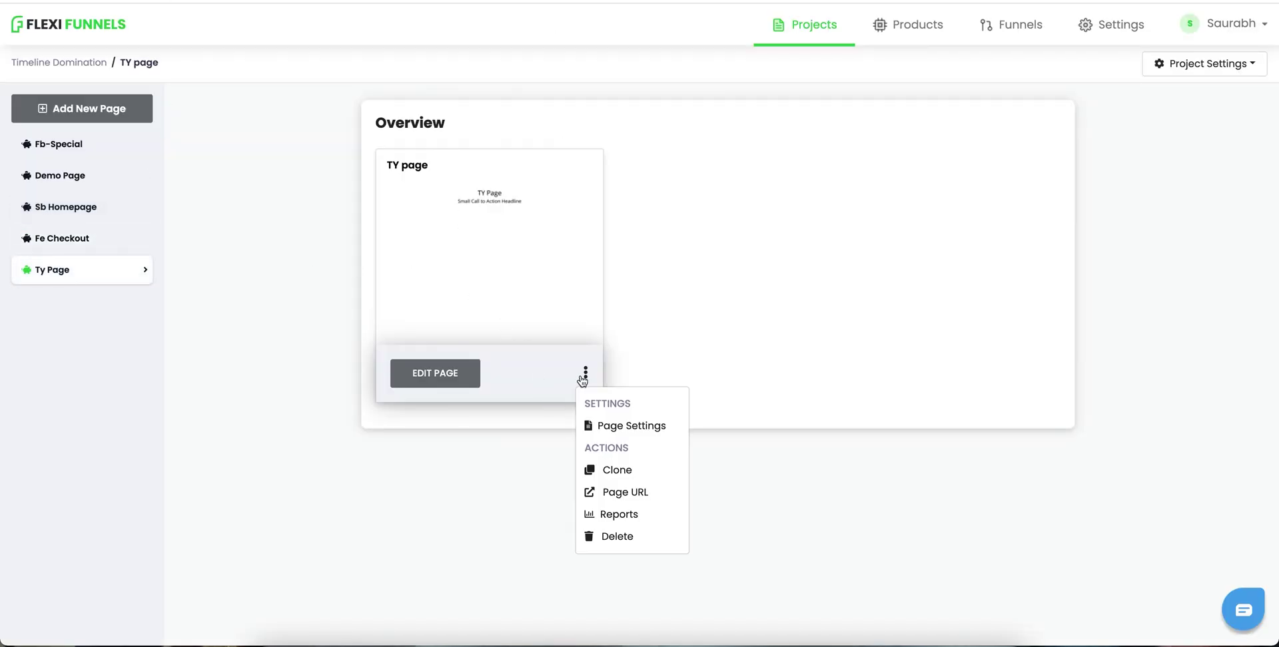
left_click(641, 492)
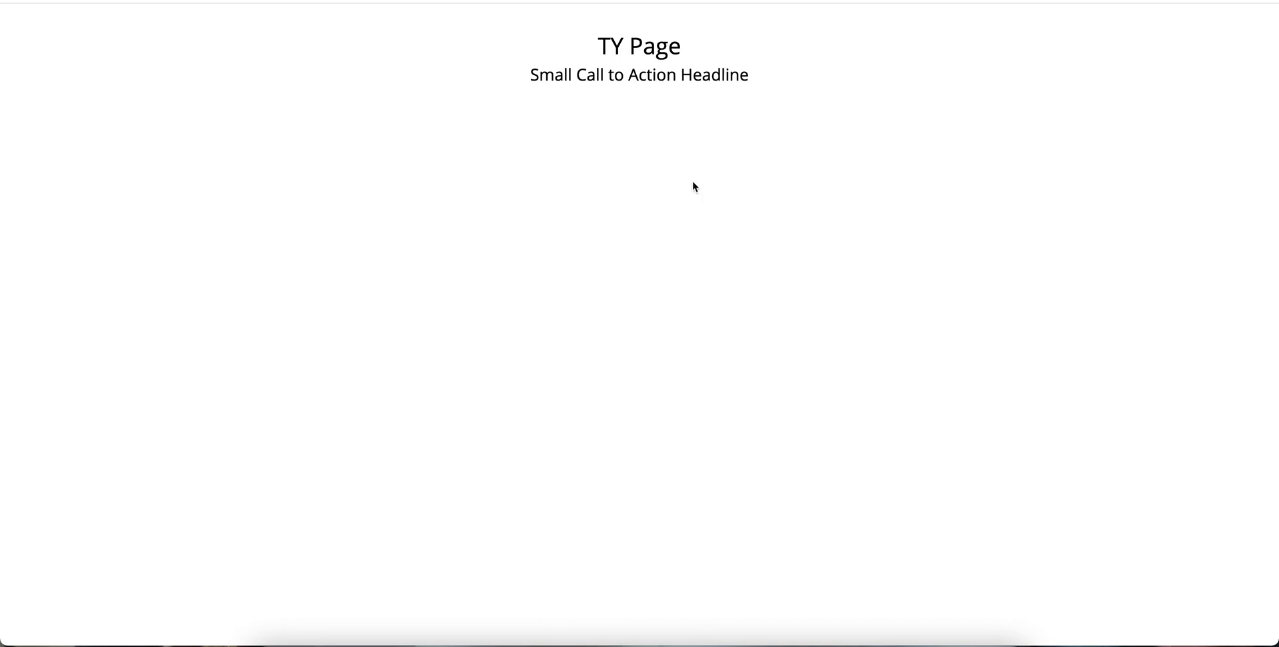
left_click_drag(637, 49, 626, 74)
left_click(626, 75)
key("super+w")
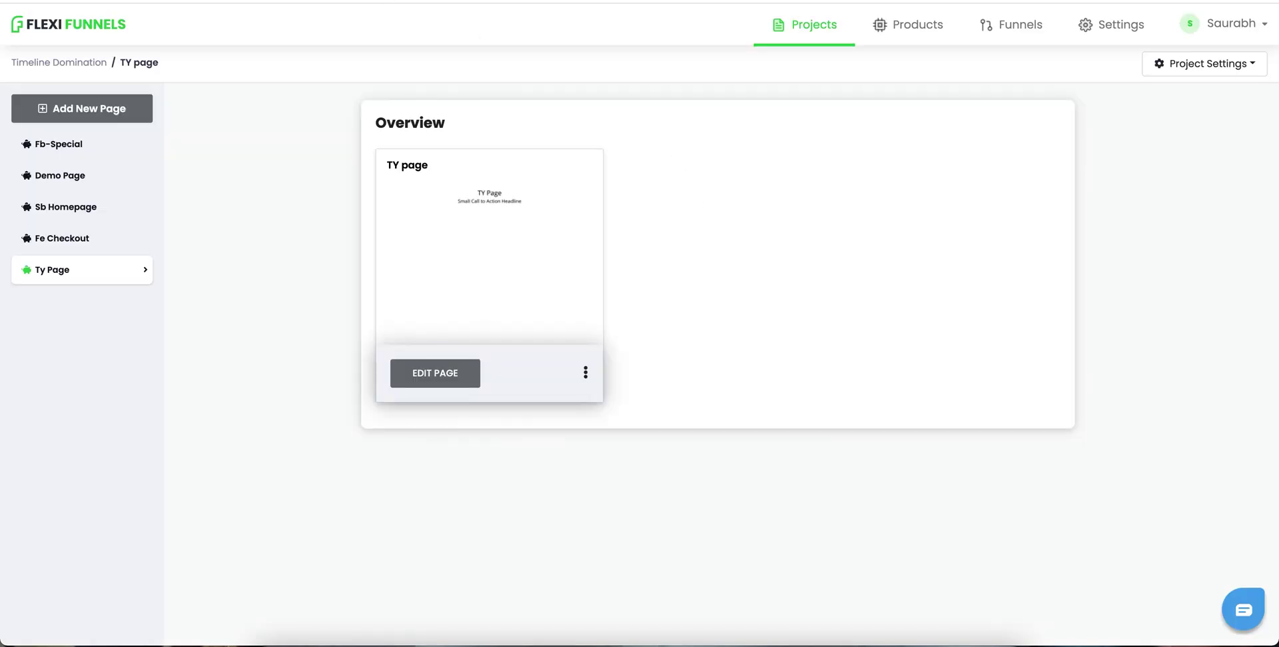
Open the FE Checkout page in the page editor and display the style settings of its order form
left_click(81, 235)
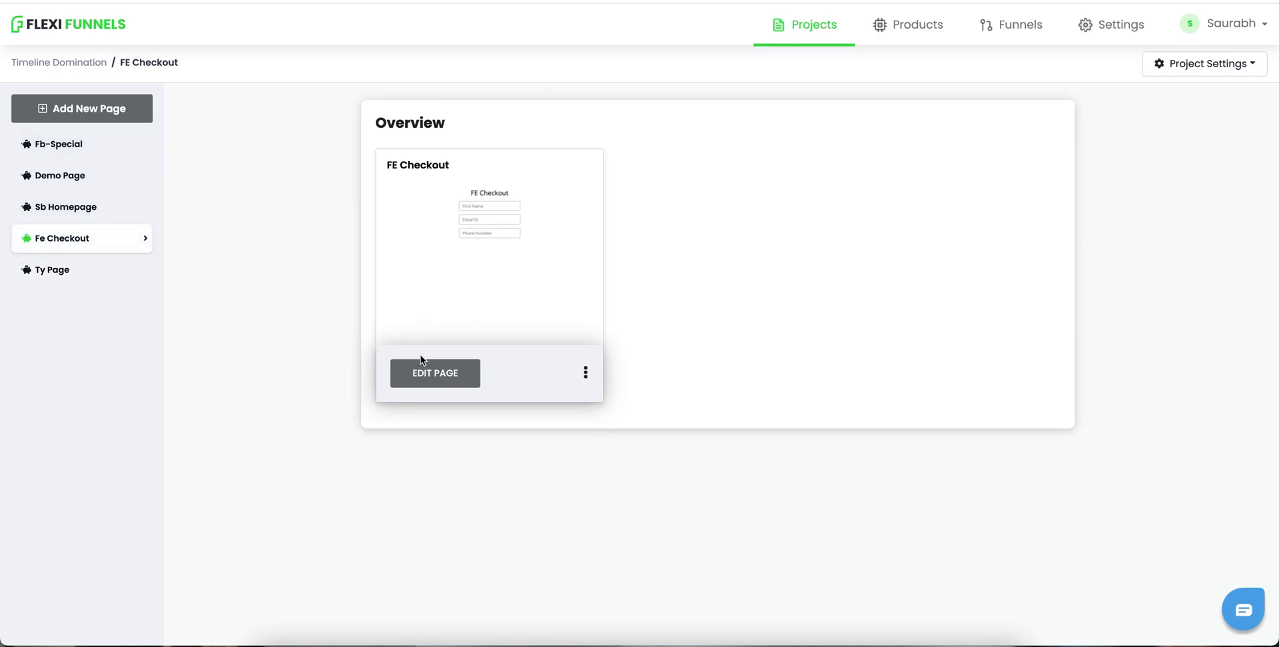
left_click(440, 385)
left_click(442, 390)
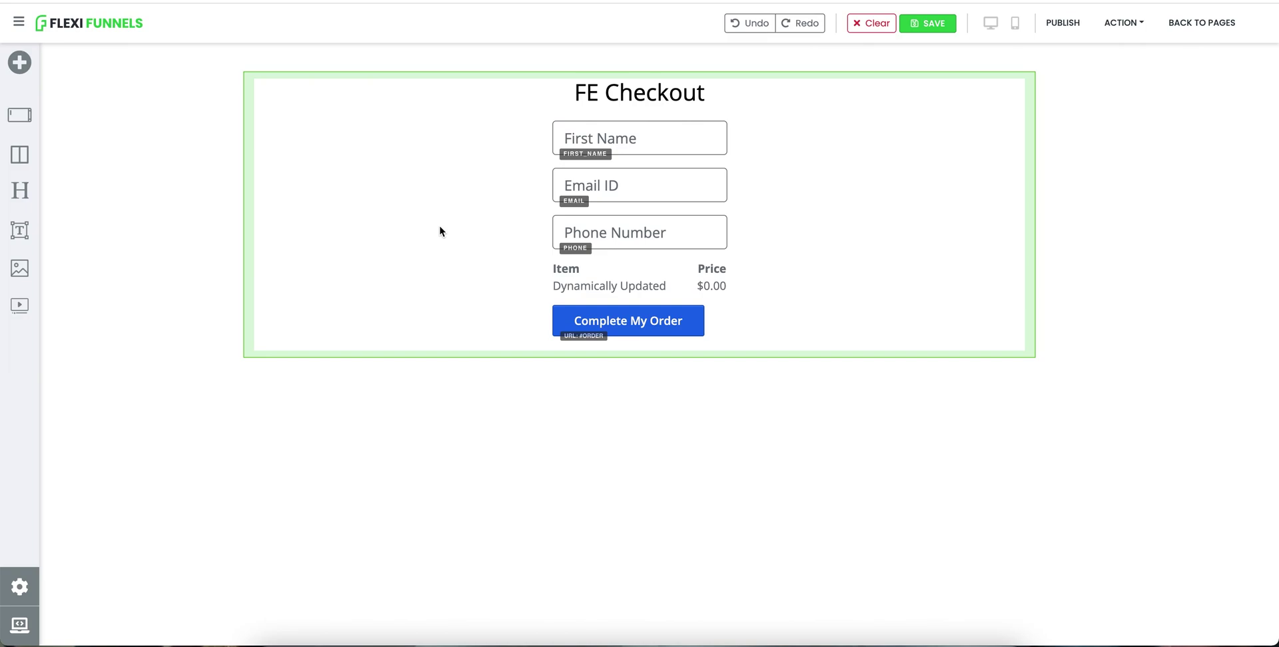
left_click(631, 119)
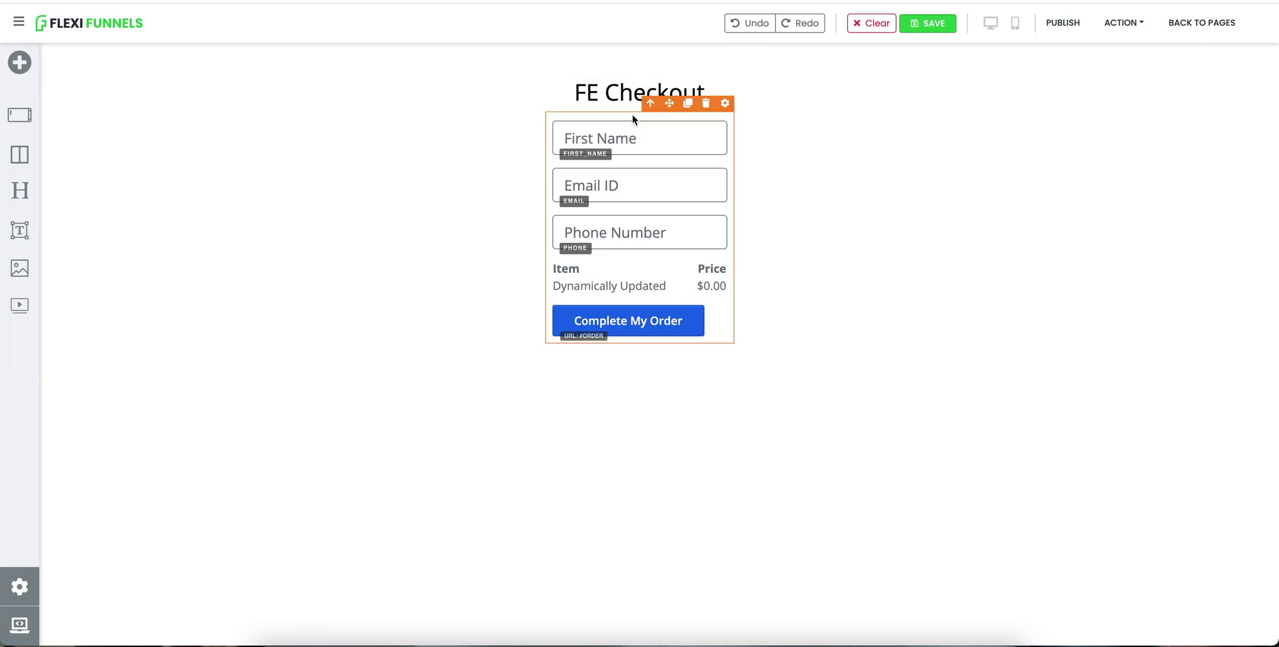
left_click(725, 103)
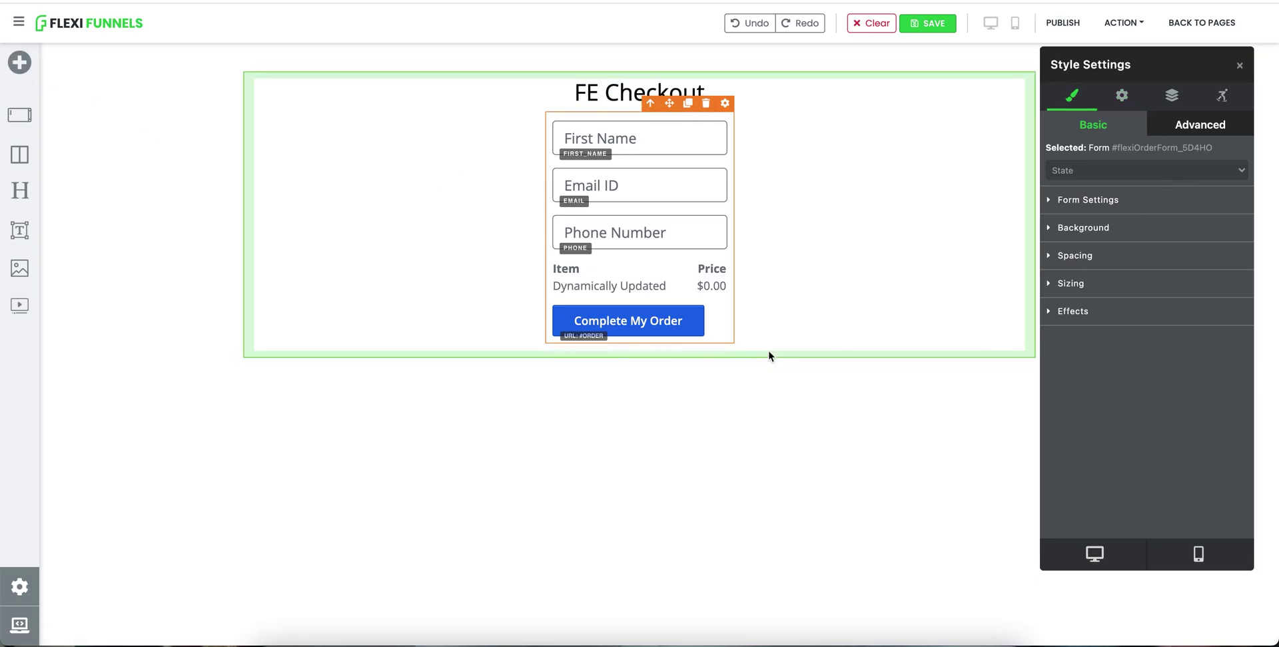
Find the Order Form component in the Others category and try placing it under the FE Checkout headline
left_click(769, 350)
left_click(639, 341)
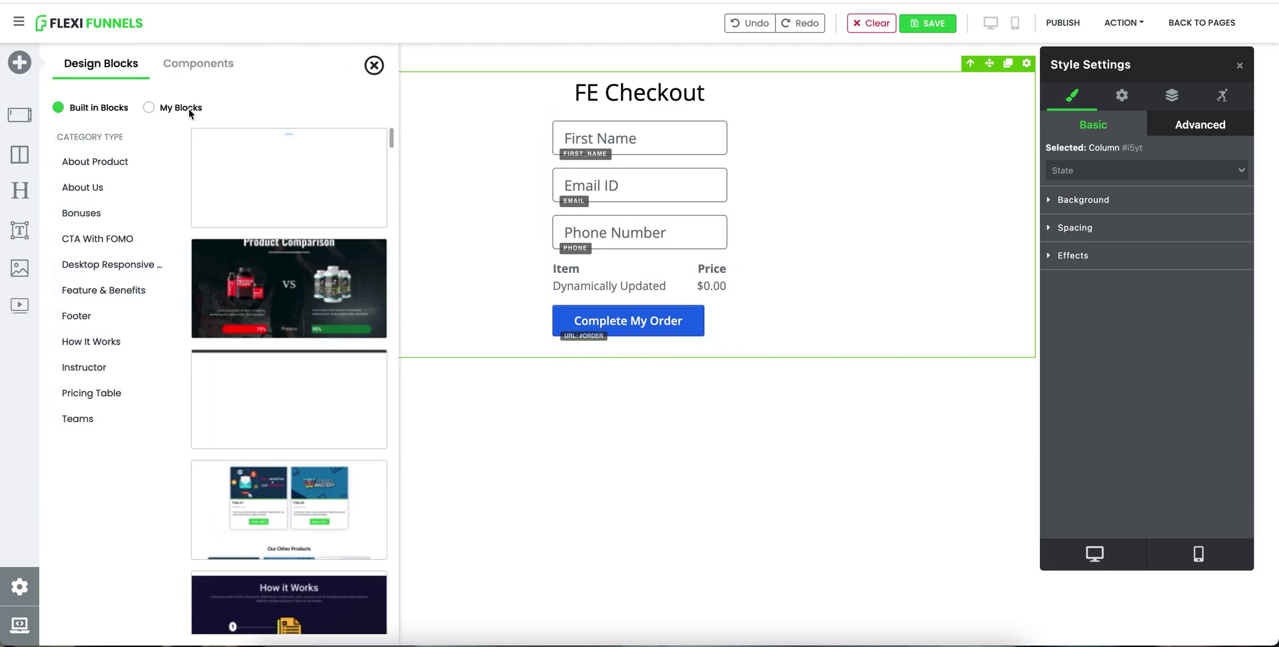
left_click(199, 66)
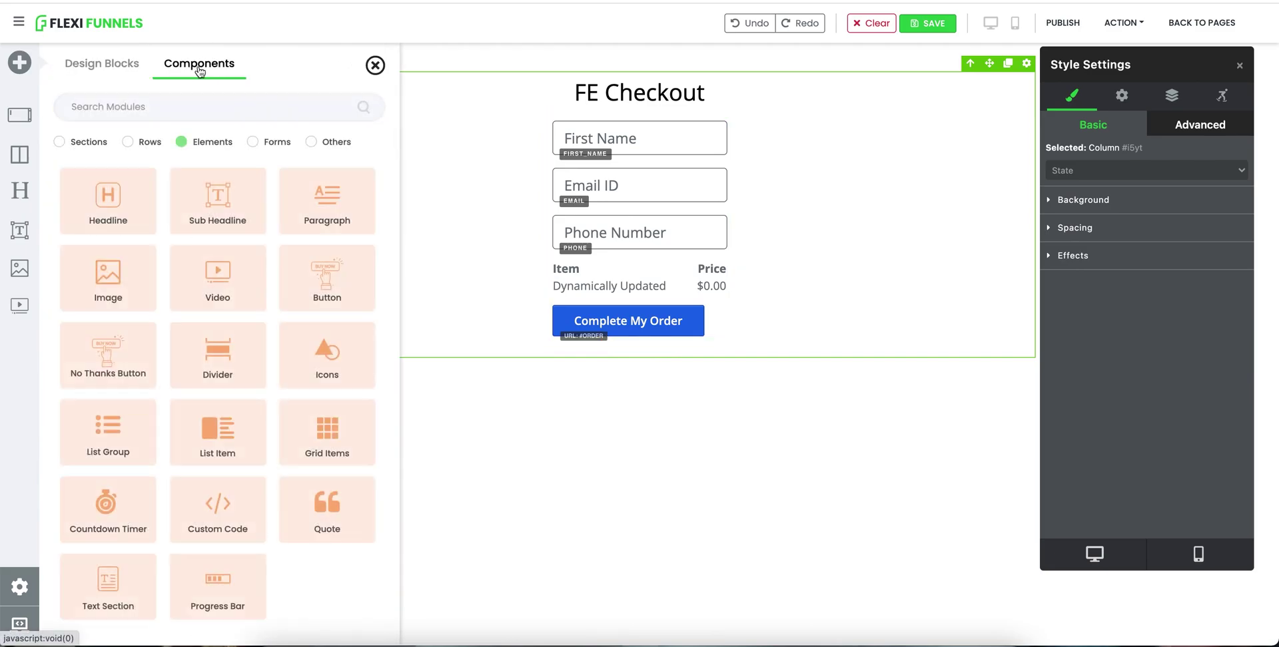
left_click(312, 141)
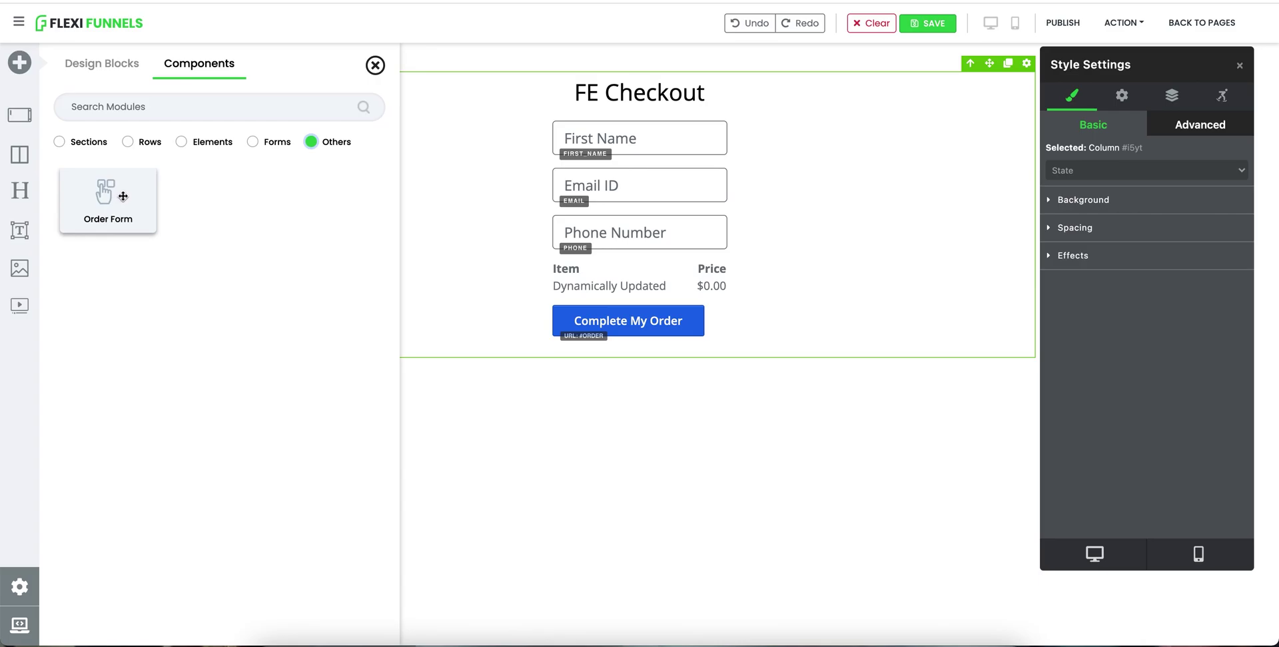
left_click_drag(126, 194, 694, 111)
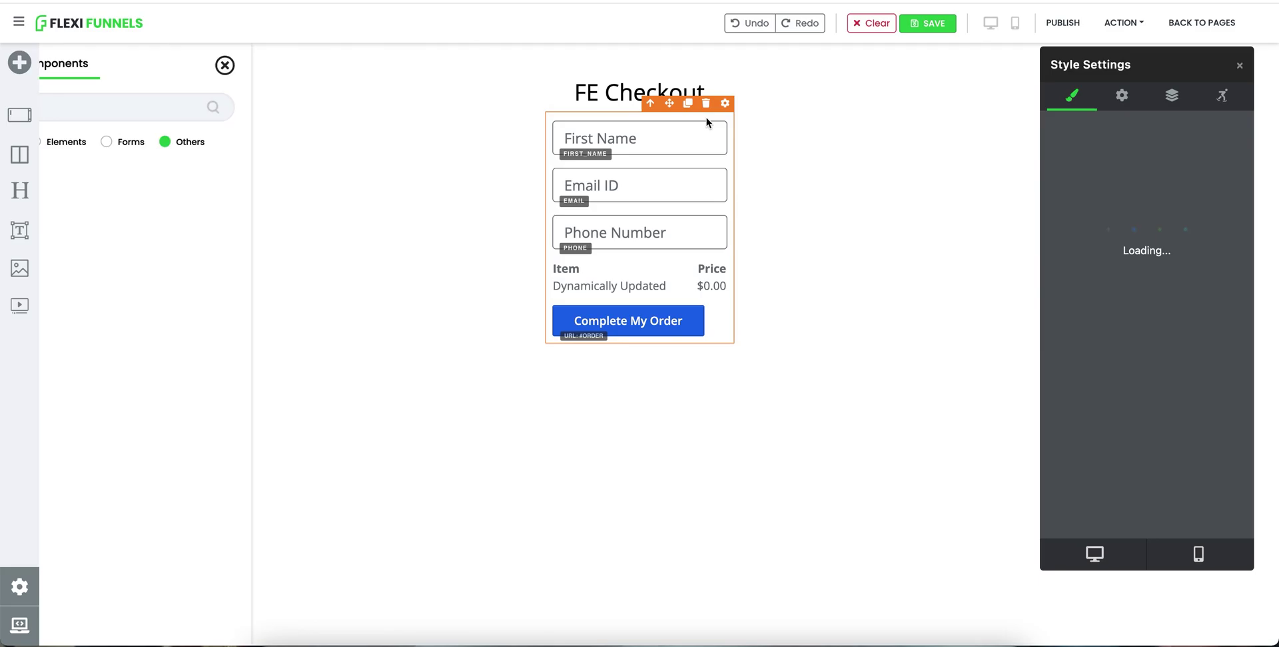
Replace the existing order form with a new Order Form component under the FE Checkout headline
left_click(705, 106)
left_click(19, 62)
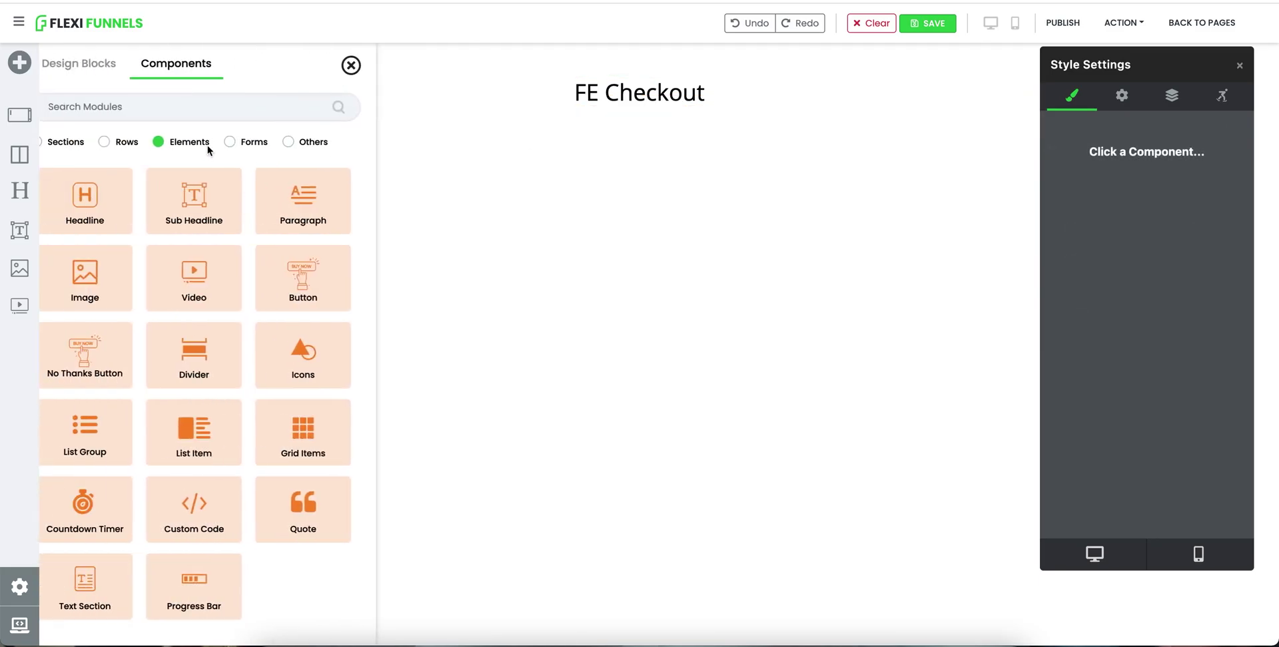
left_click(311, 142)
left_click(132, 181)
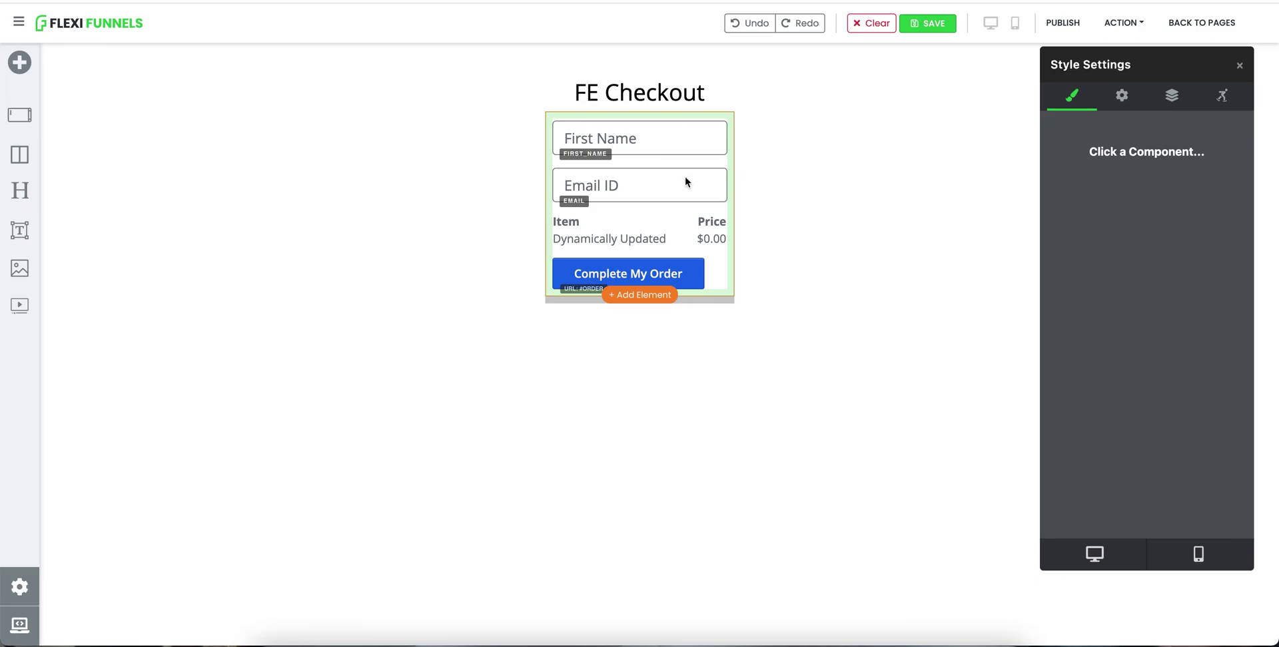
Add a Phone Number input field to the new order form through its advanced settings
left_click(681, 217)
left_click(1123, 97)
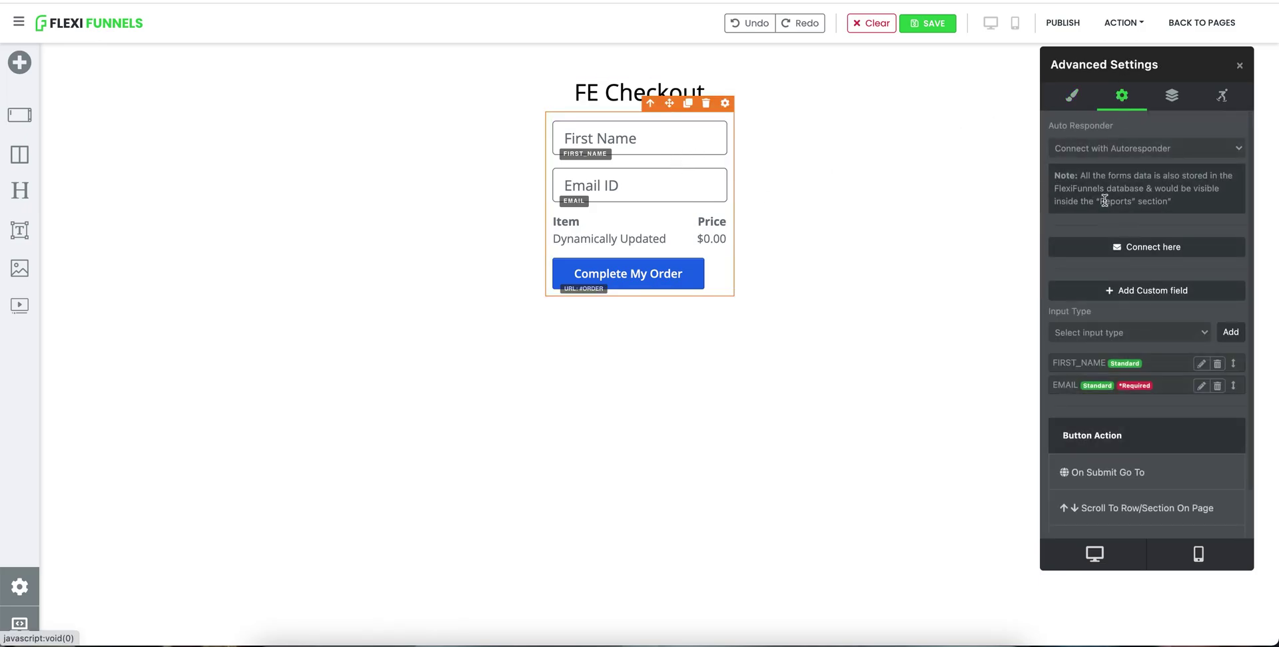
left_click(1088, 333)
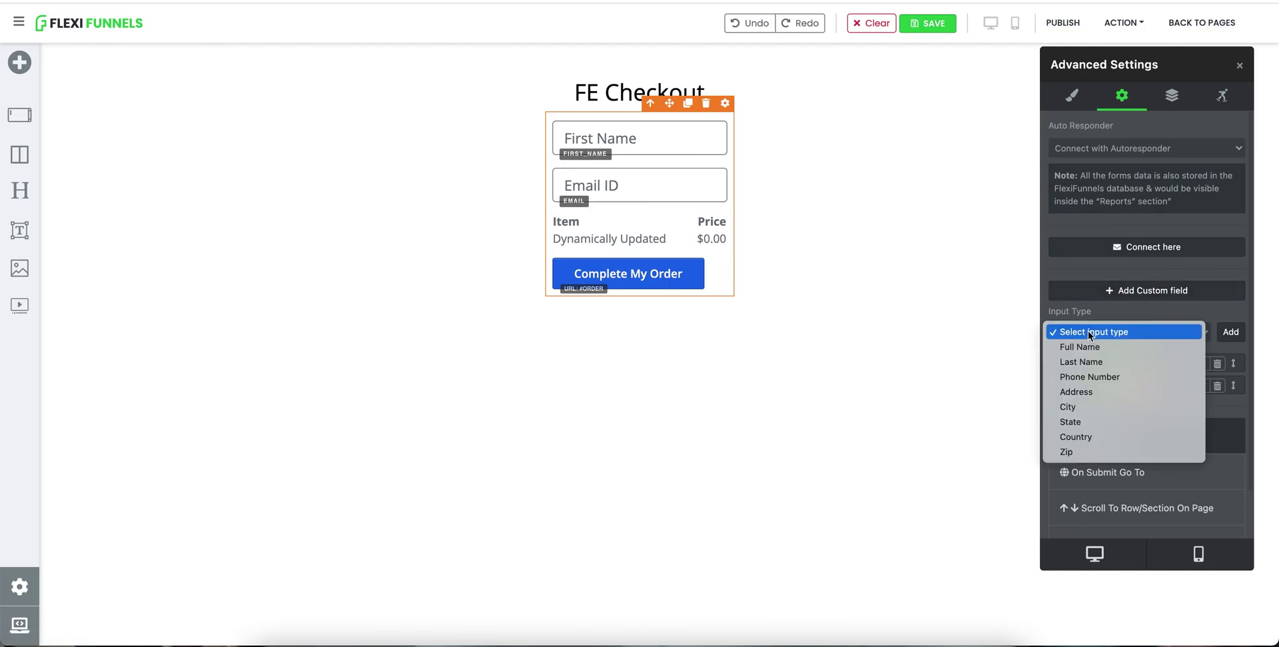
left_click(1106, 377)
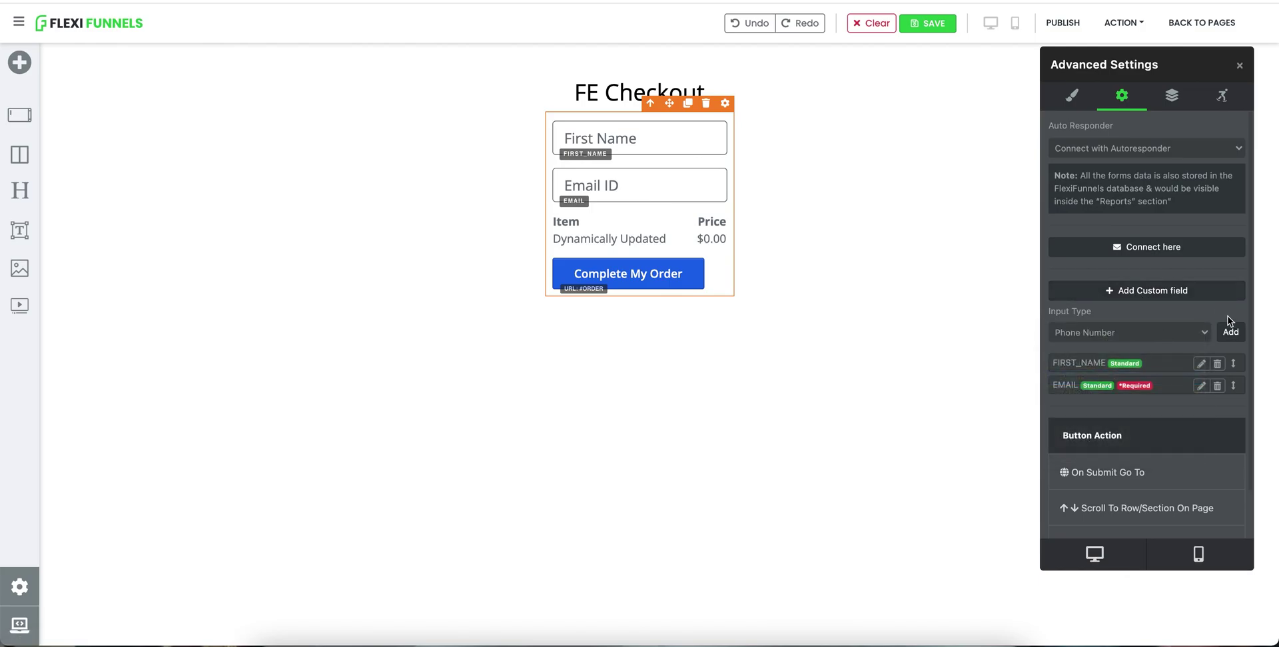
left_click(1232, 332)
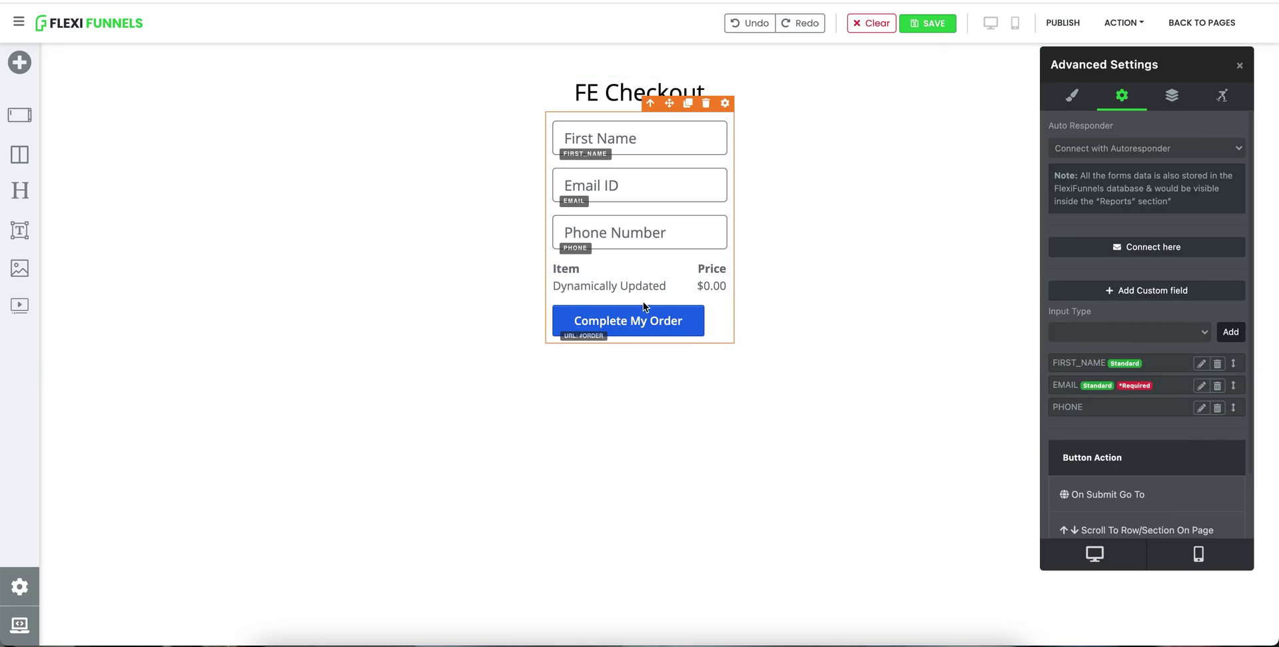
left_click(738, 347)
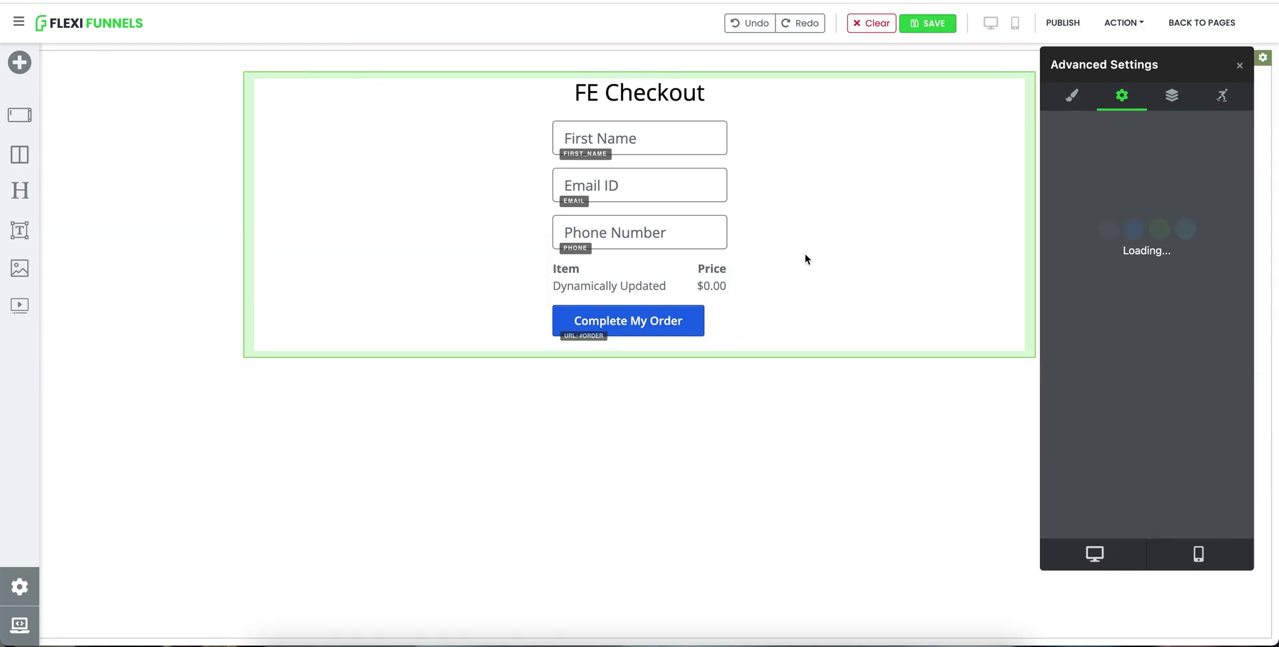
Publish the FE Checkout page, preview it in the browser, and close the preview
left_click(1062, 22)
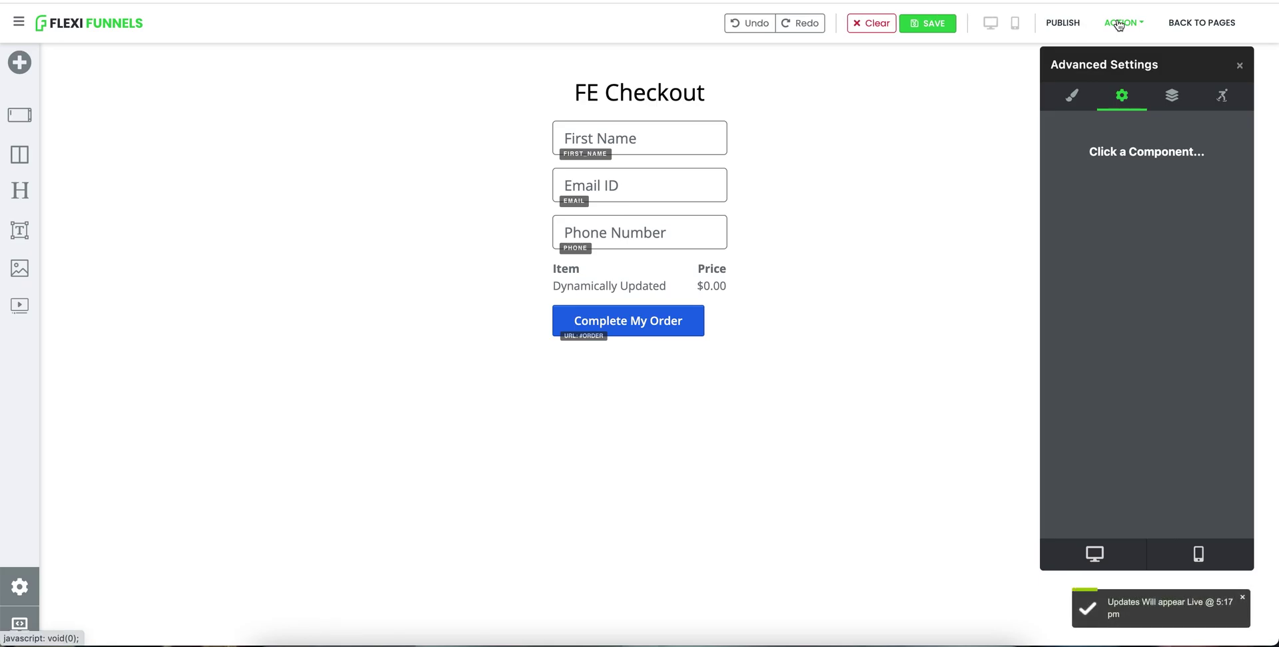
left_click(1118, 24)
left_click(1099, 50)
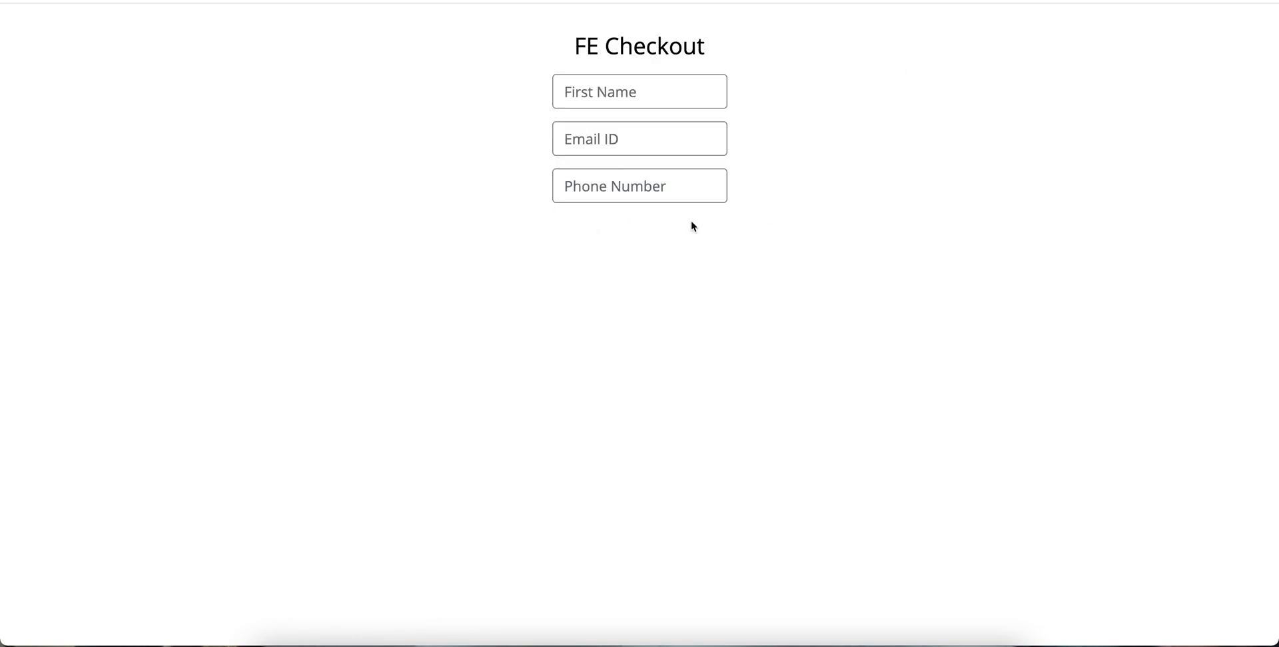
key("ctrl+w")
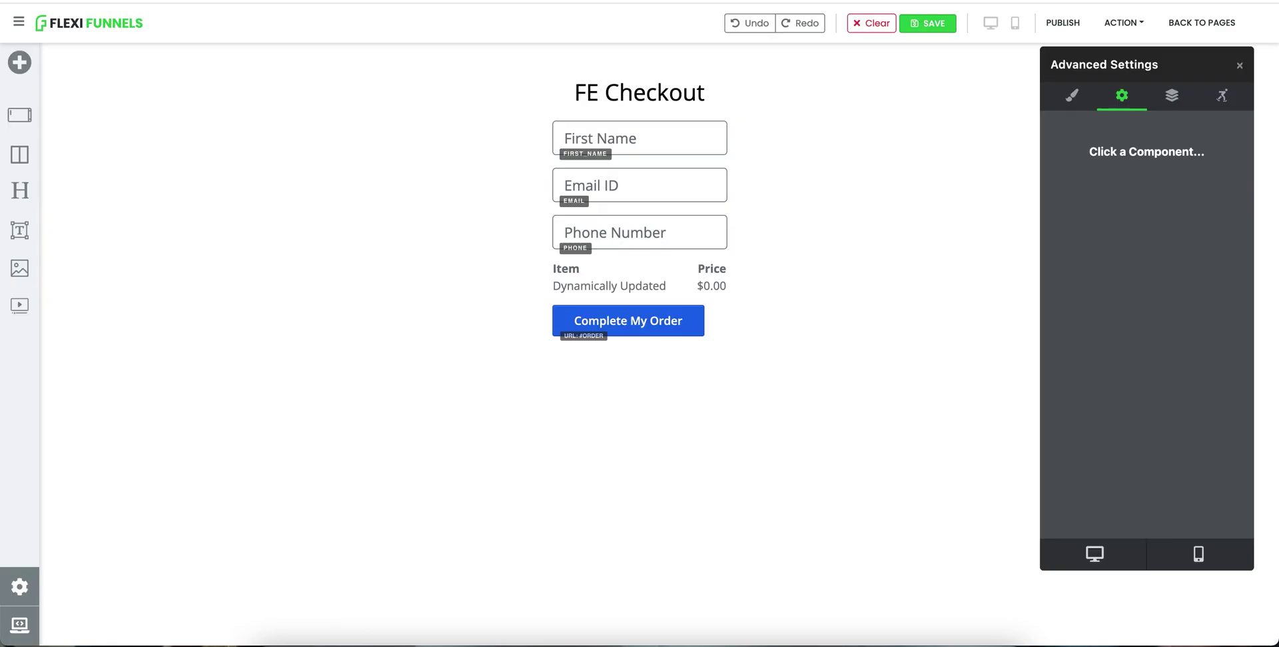
Leave the FE Checkout page editor and create a new digital product
left_click(1202, 23)
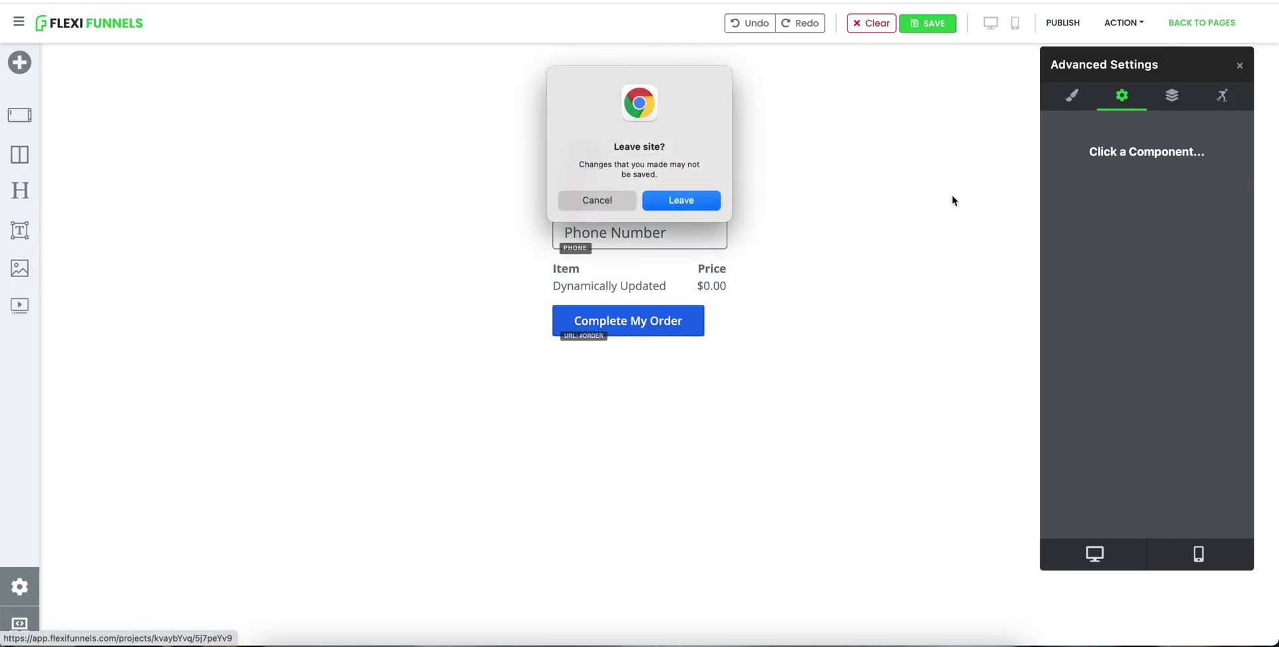
left_click(696, 200)
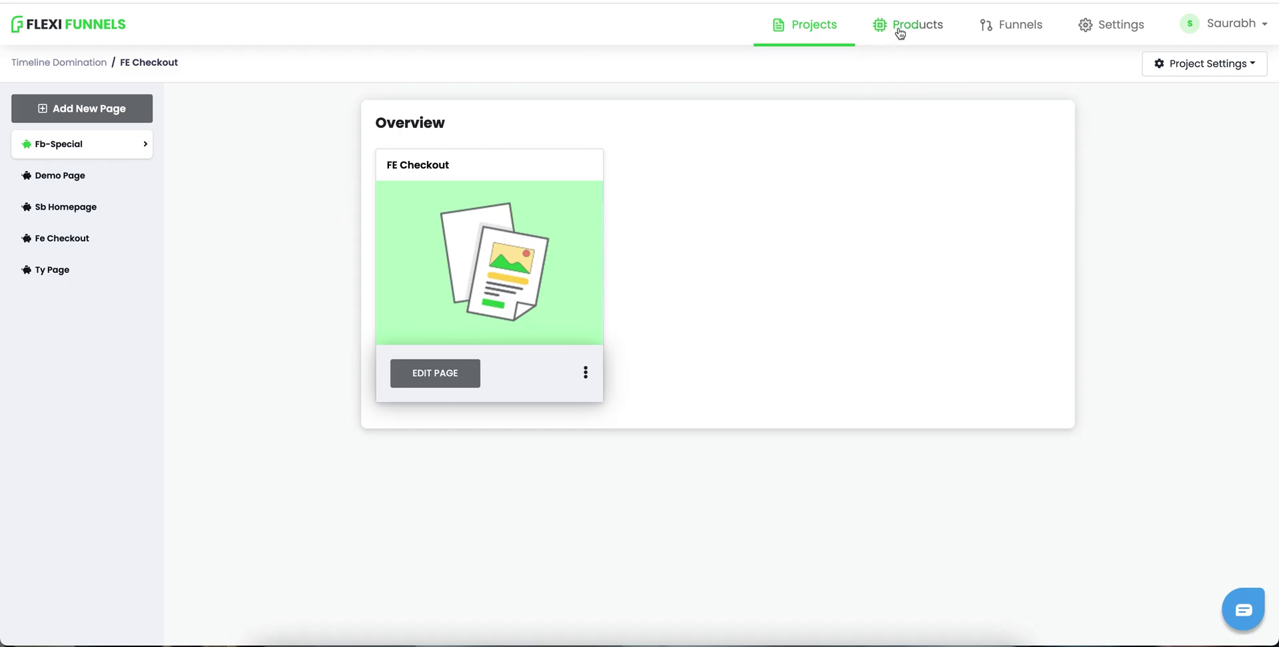
left_click(918, 24)
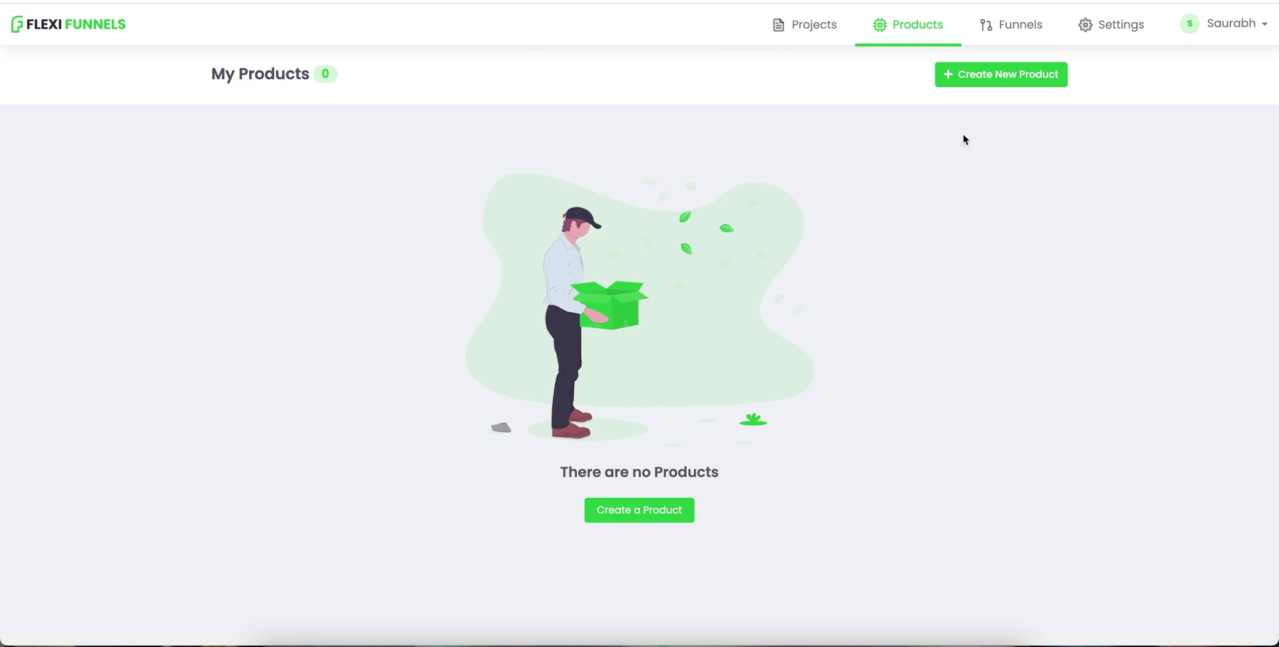
left_click(652, 509)
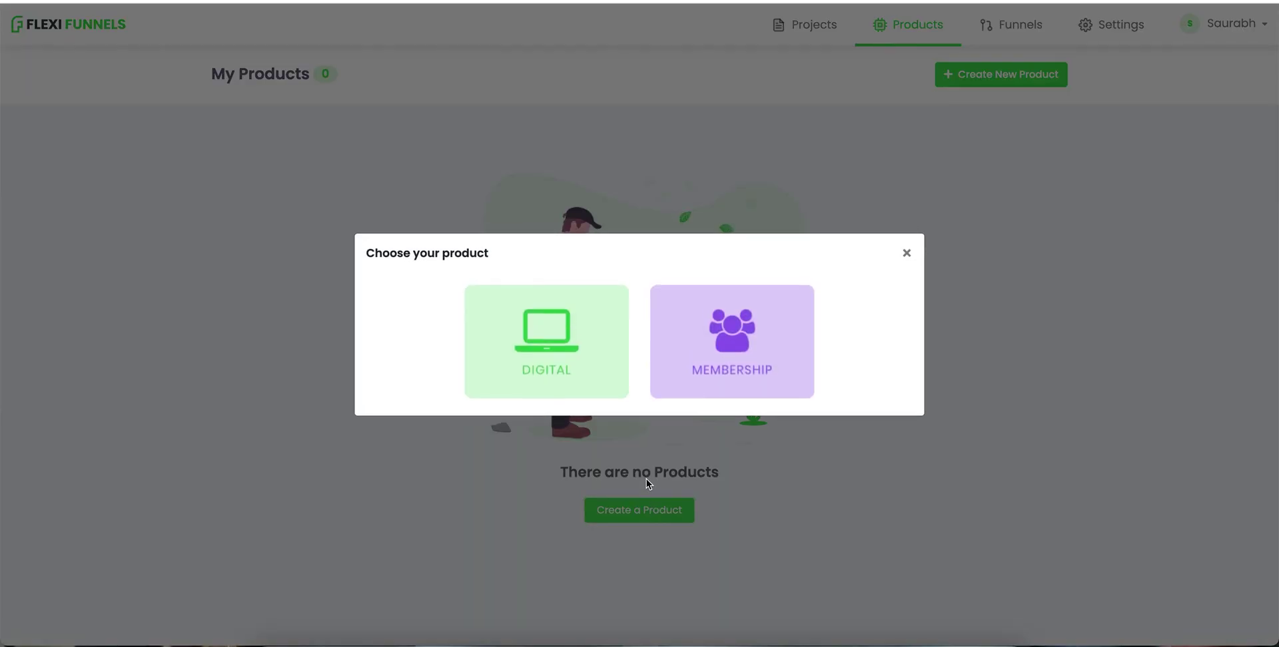
left_click(566, 357)
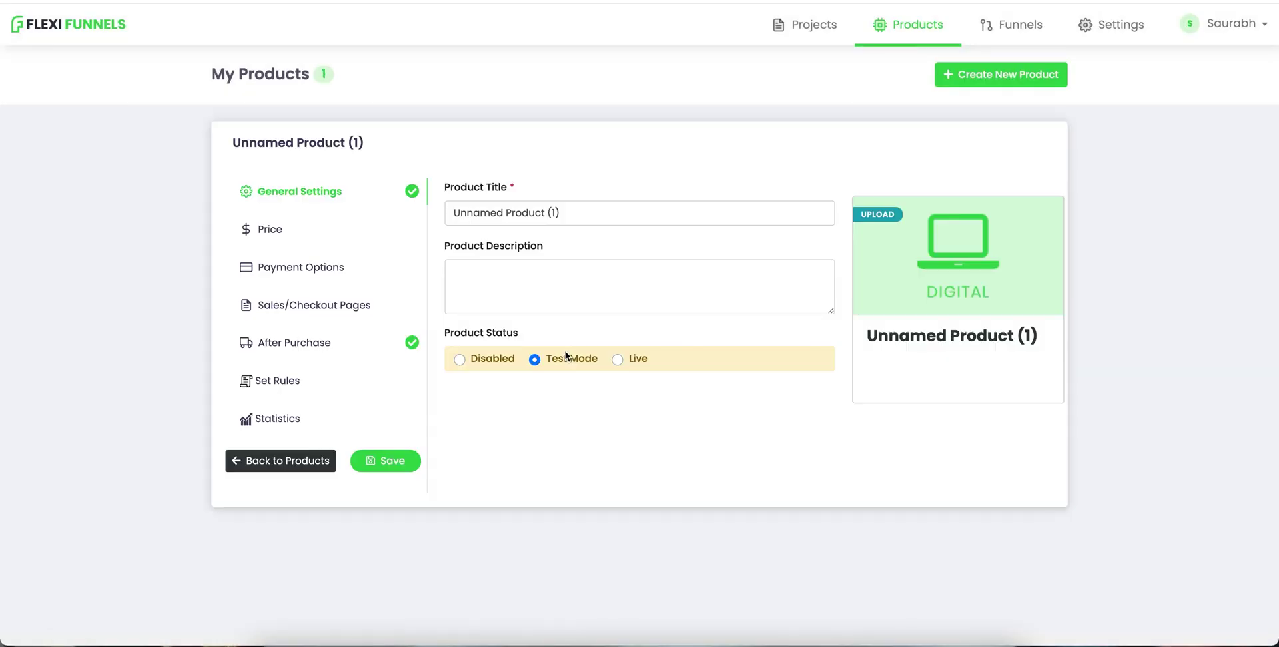
Title the new product "Mobile Phone" and set its product status to Live
left_click(579, 211)
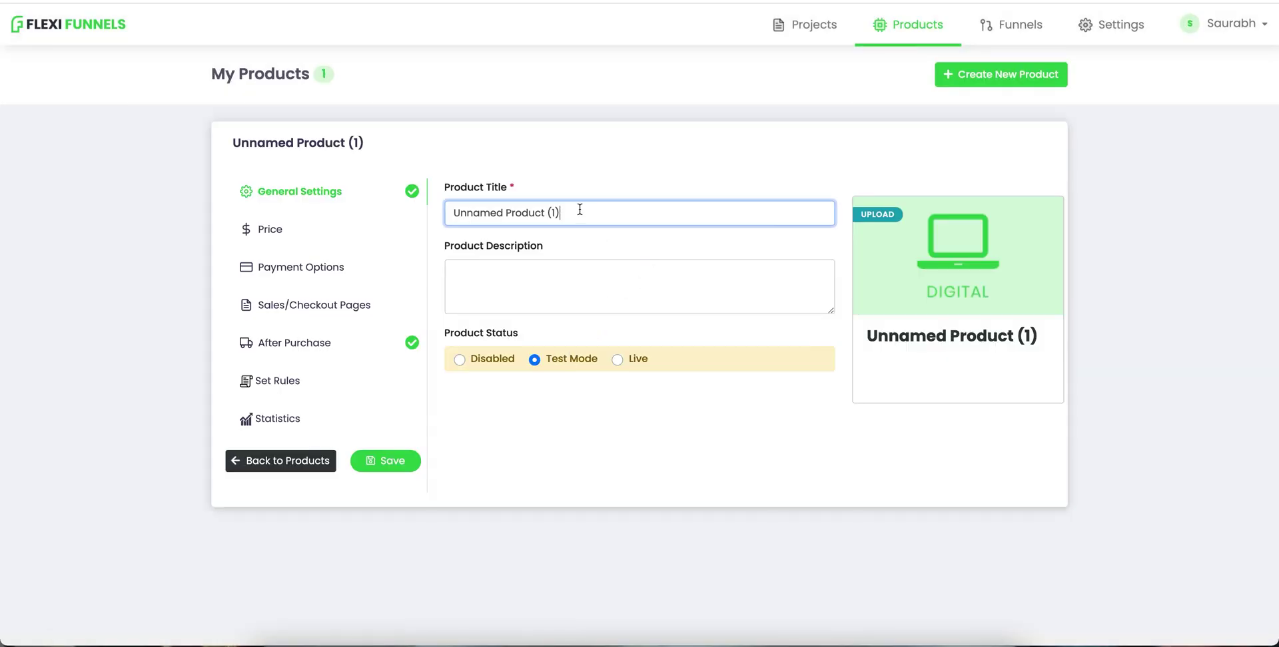
key("ctrl+a")
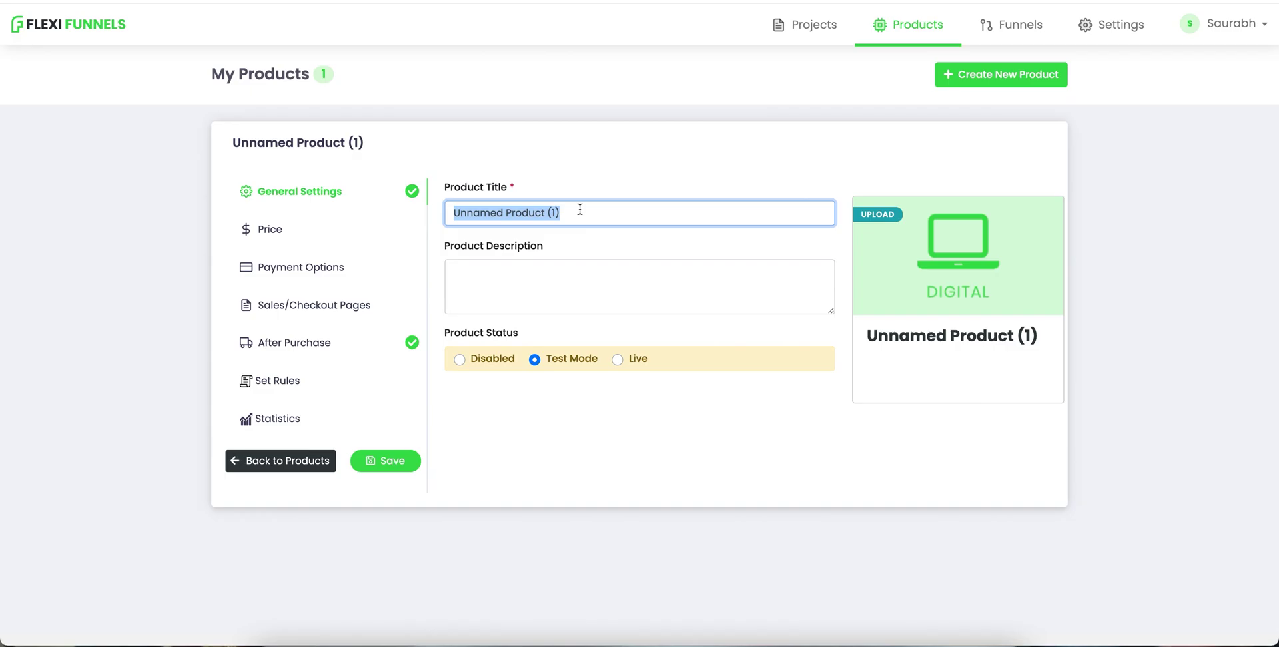
key("BackSpace")
type("Mobi")
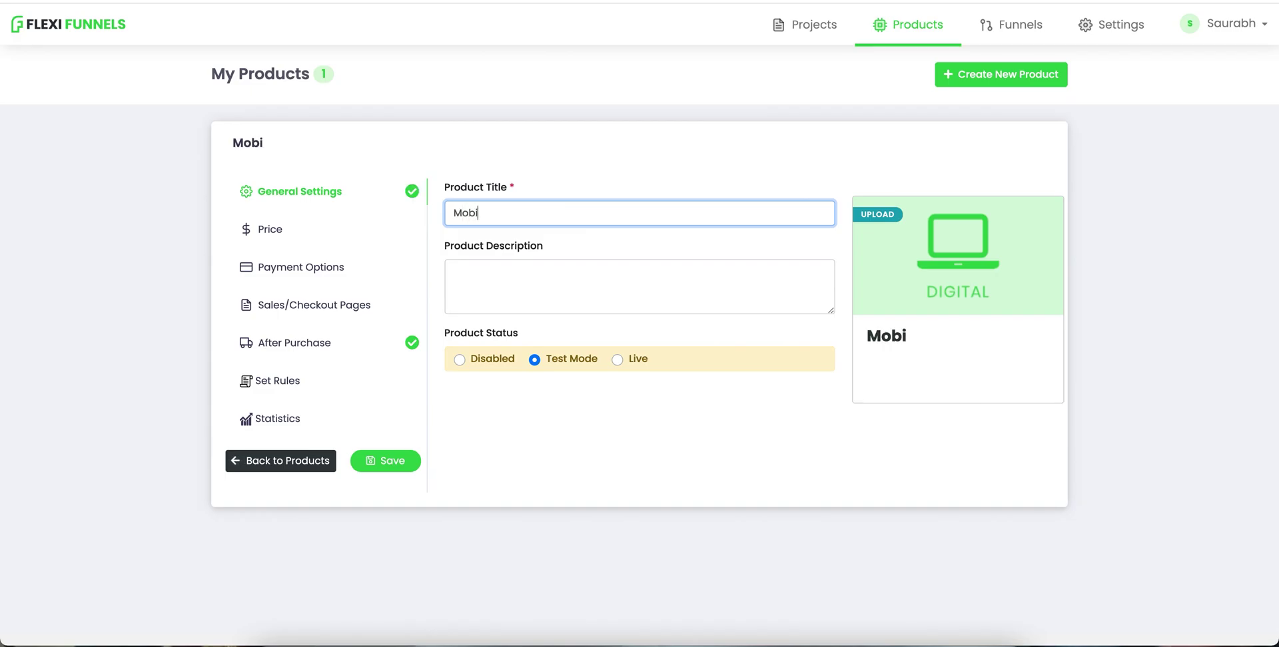
type("le Phone")
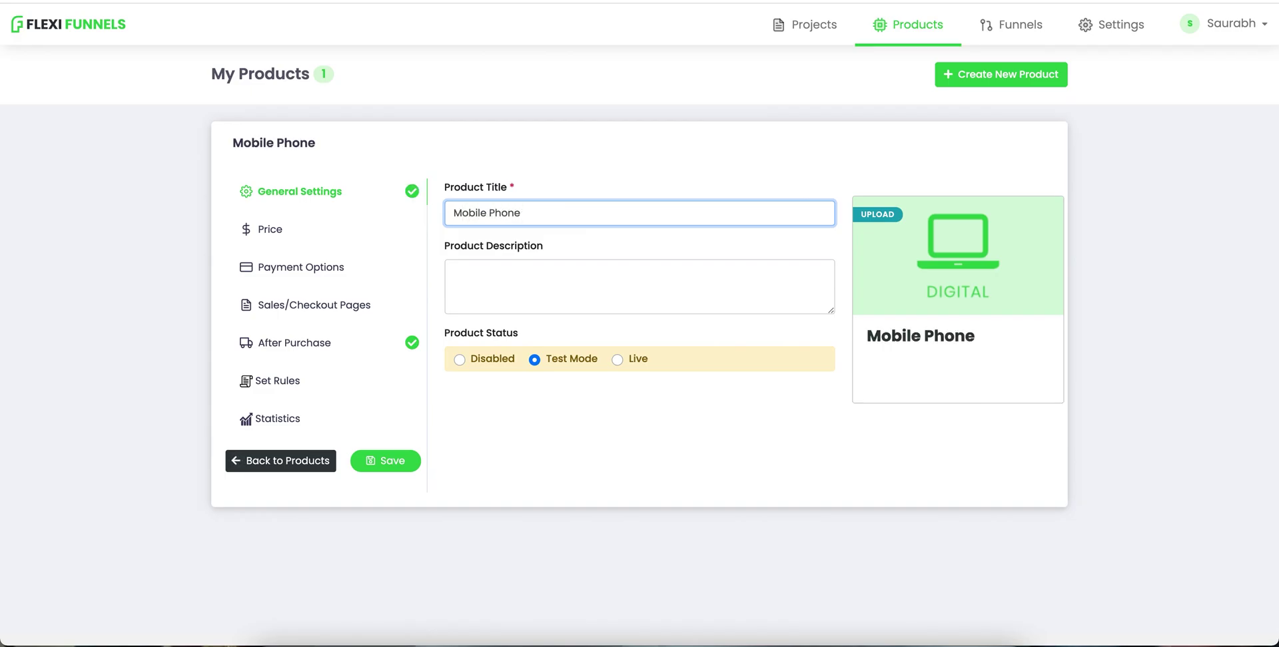
left_click(600, 288)
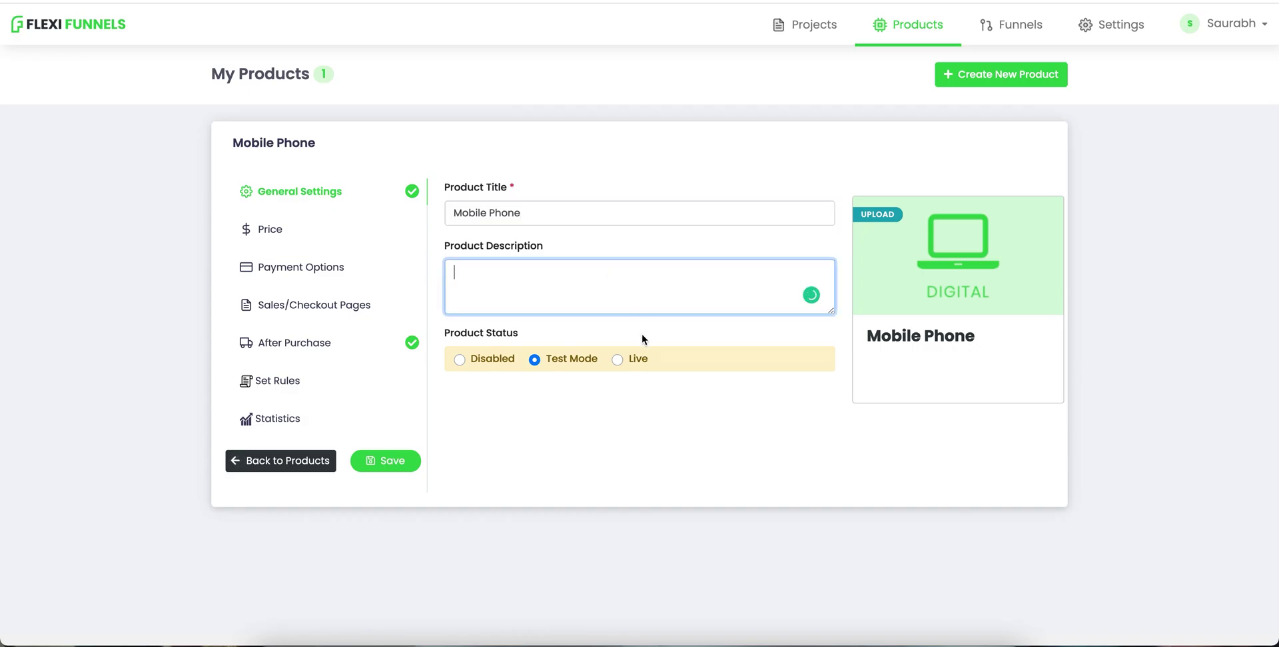
left_click(617, 360)
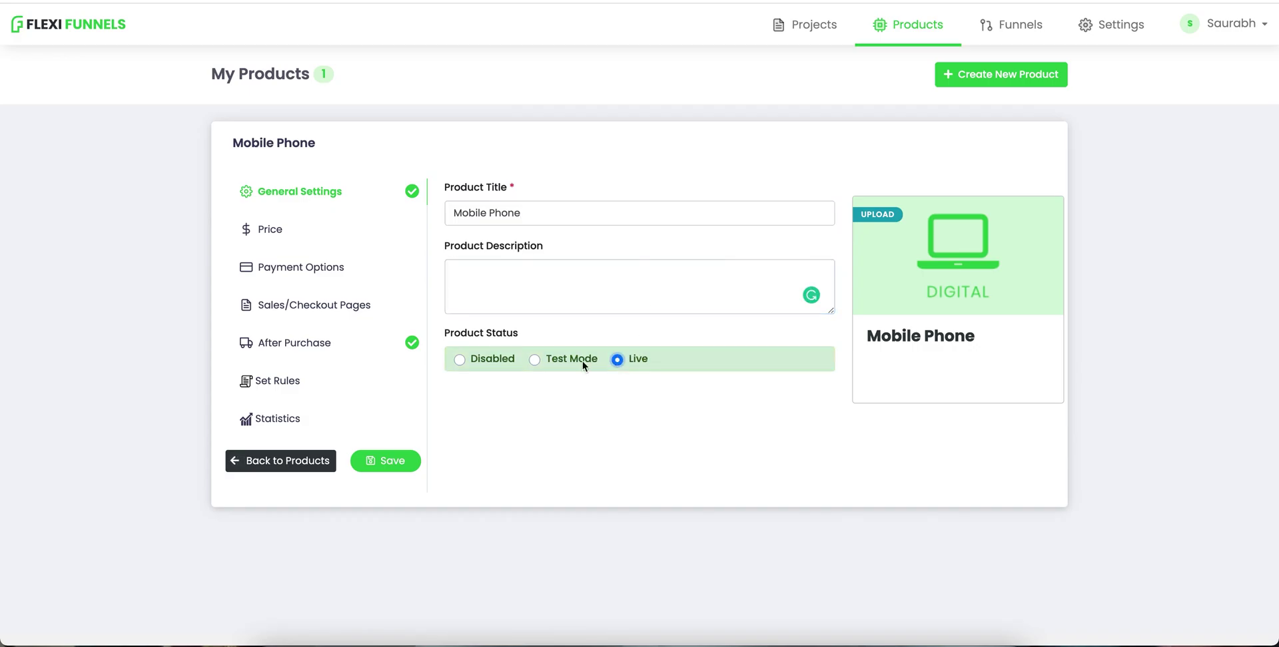
Add a One Time Fee price of Rs 10 to the Mobile Phone product, keeping the suggested pricing option name
left_click(307, 239)
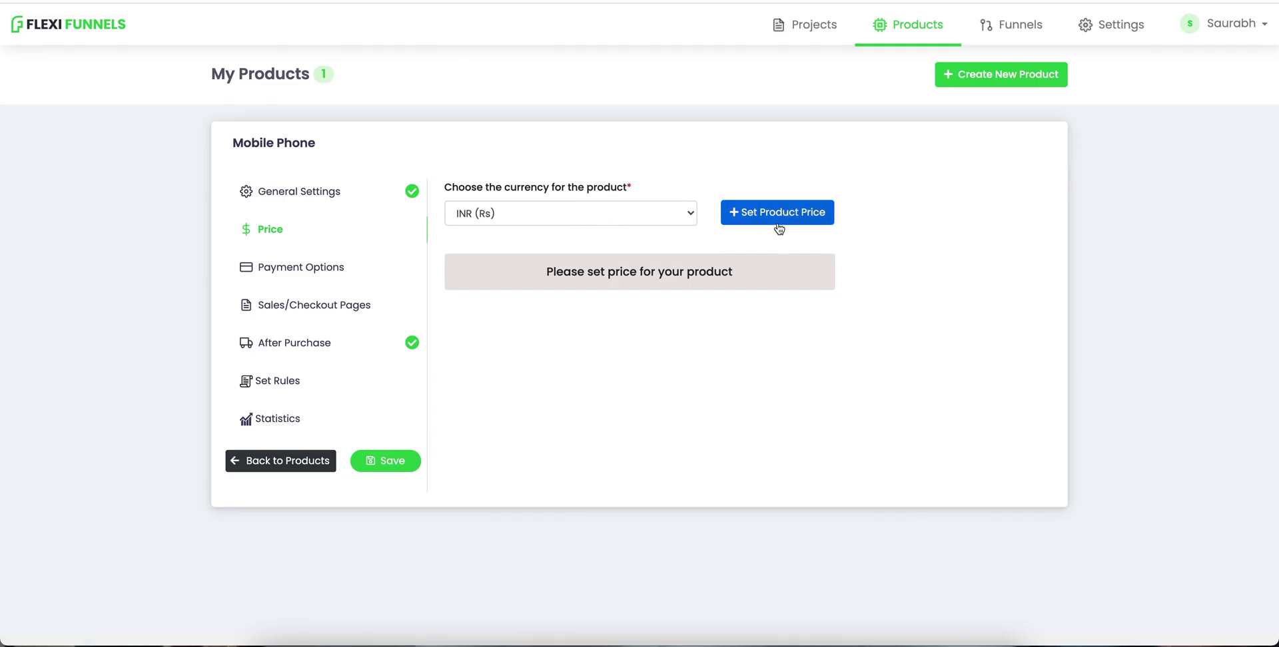
left_click(779, 227)
left_click(509, 249)
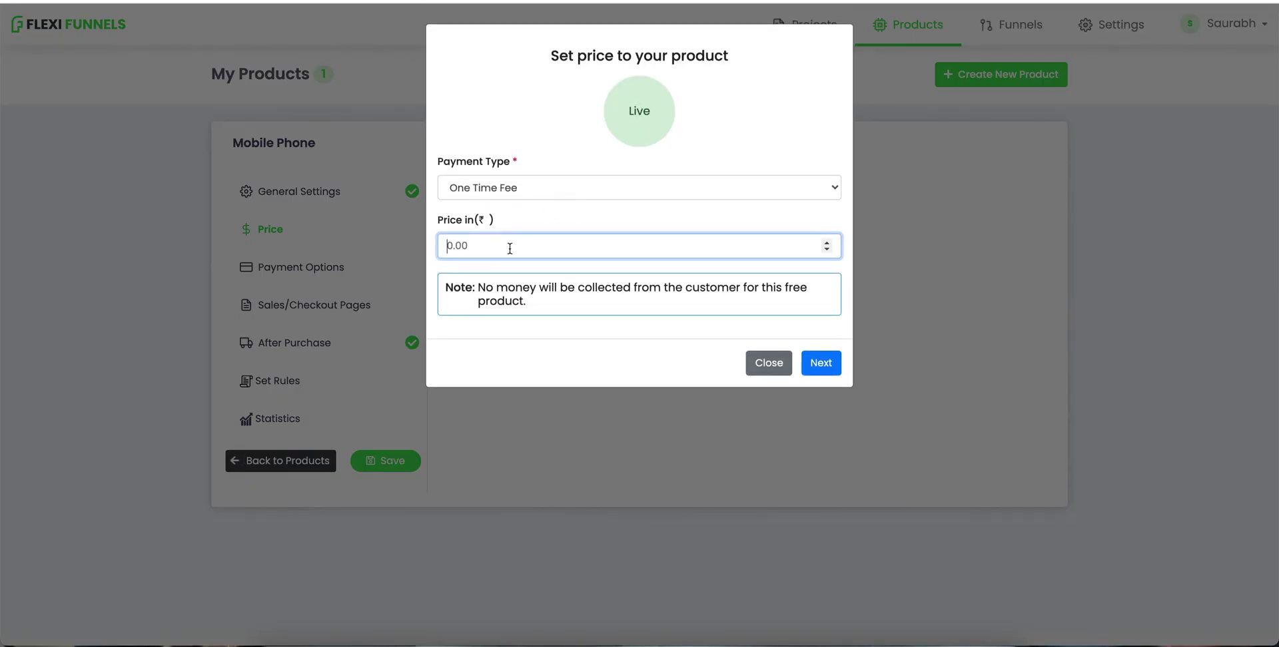
type("10")
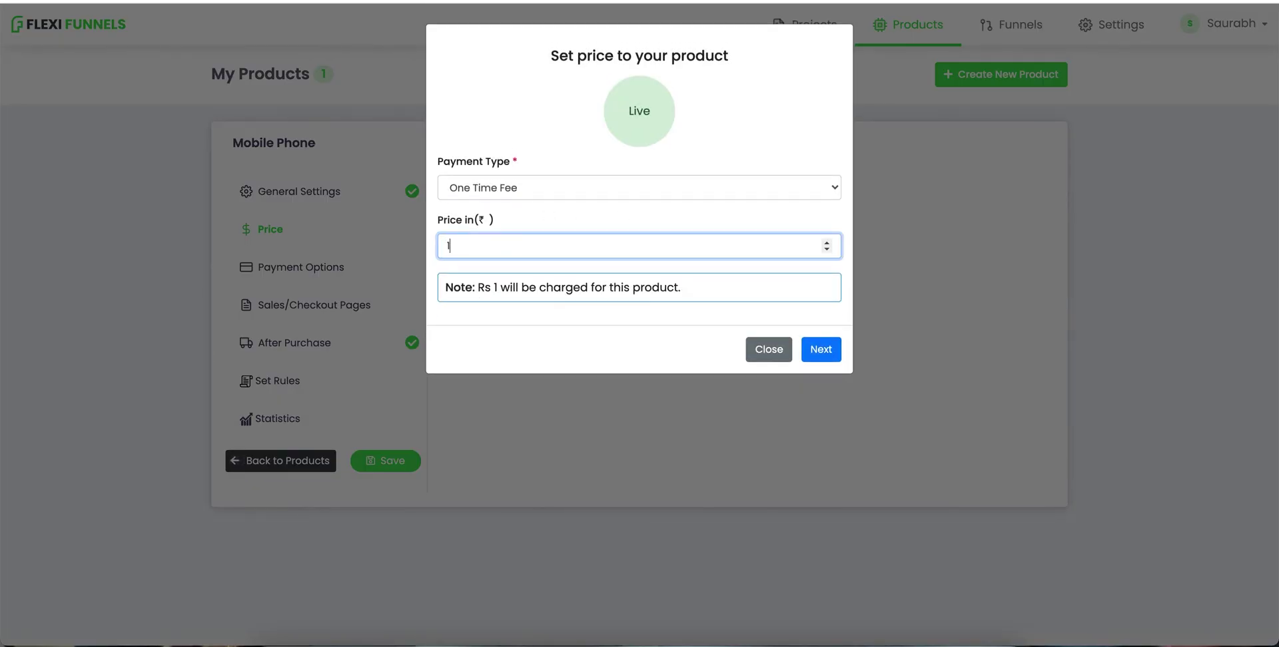
left_click(824, 345)
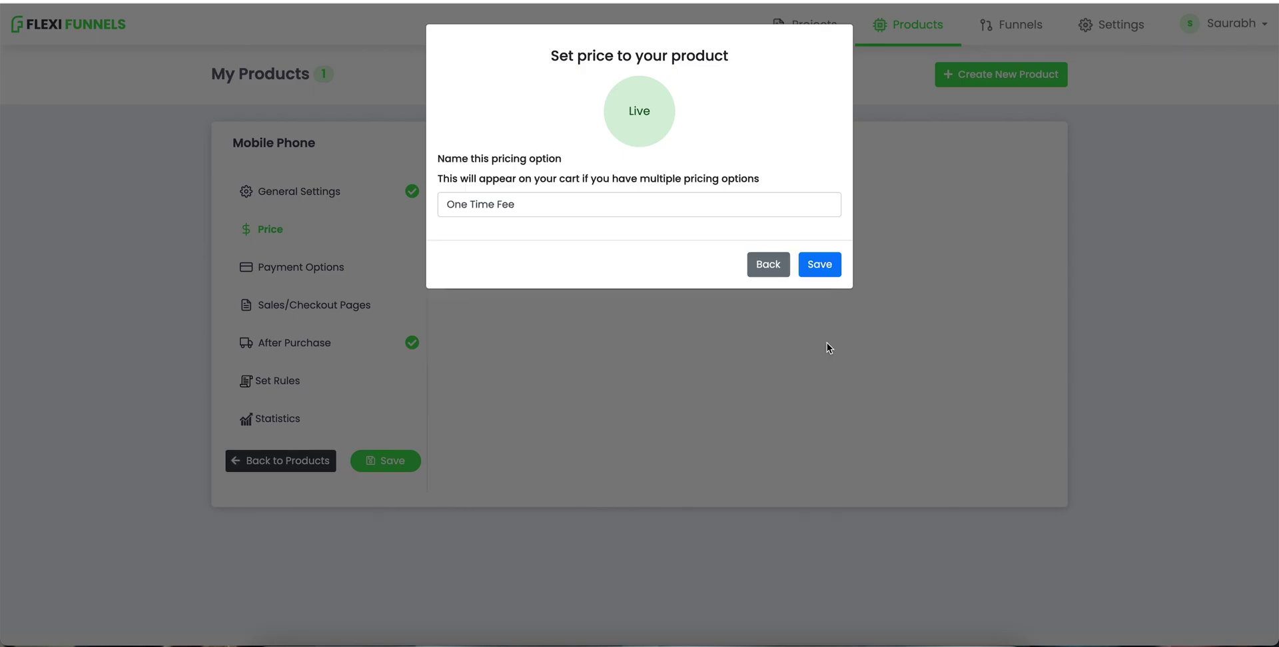
left_click(804, 265)
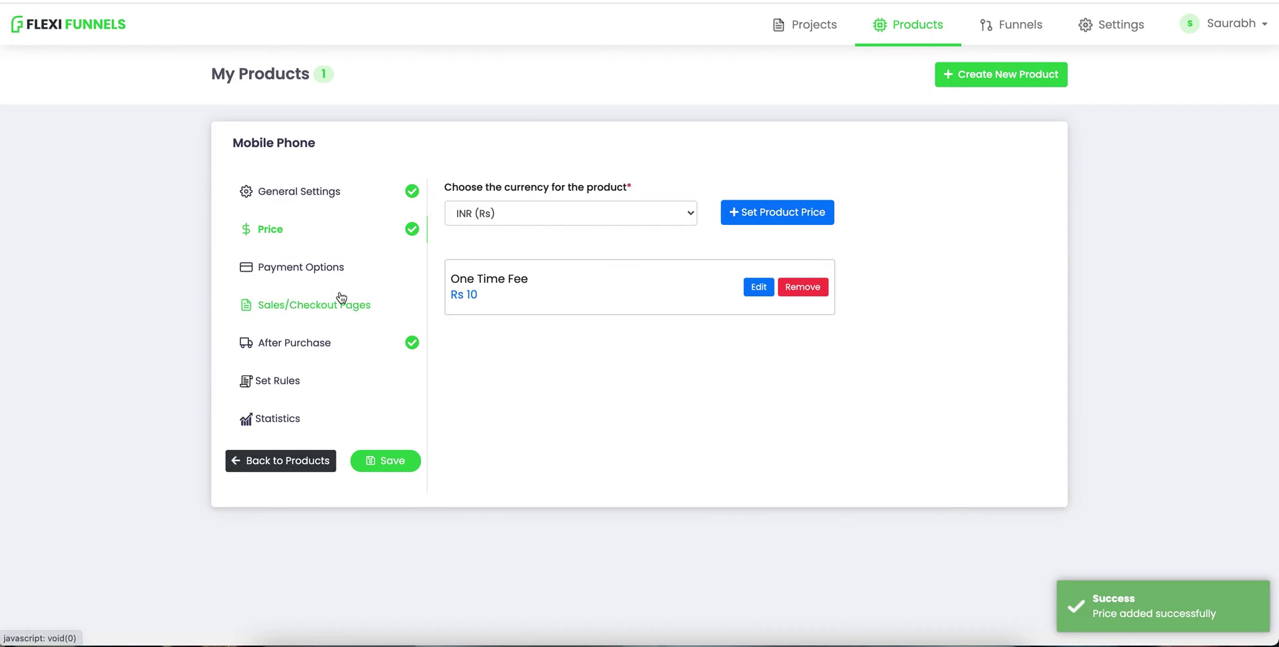
Connect Razorpay and Instamojo as the product's payment providers and review their minimum price notes
left_click(311, 263)
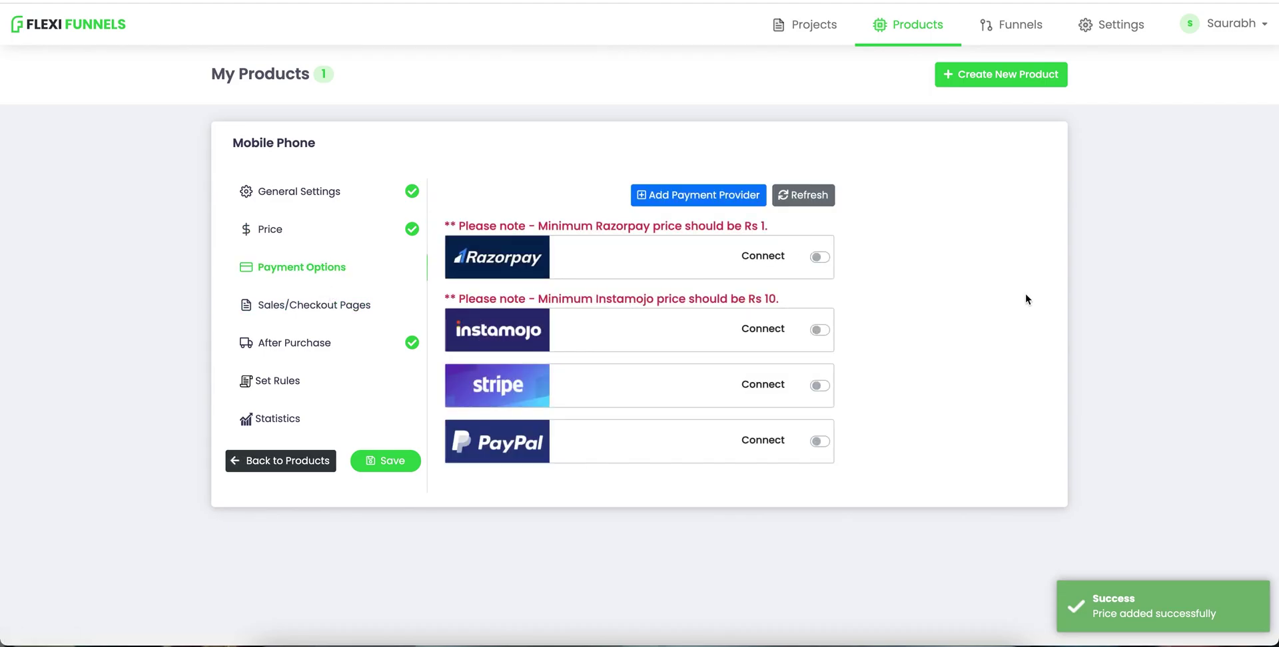
left_click(819, 258)
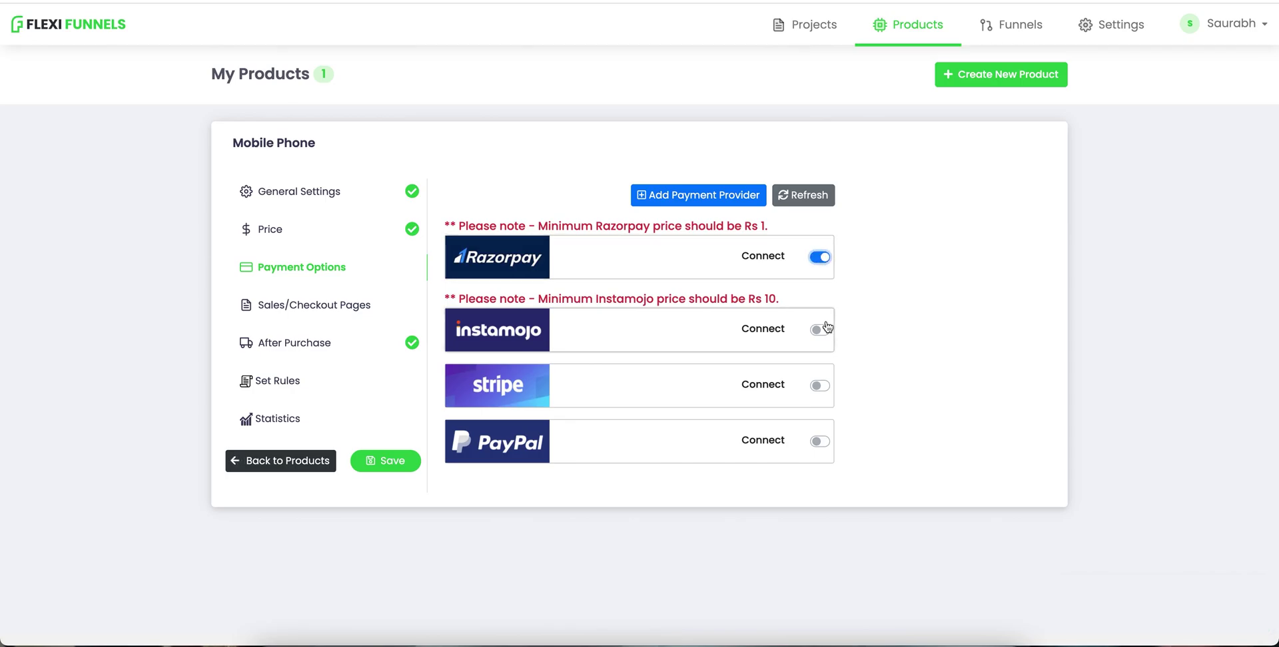
left_click(820, 329)
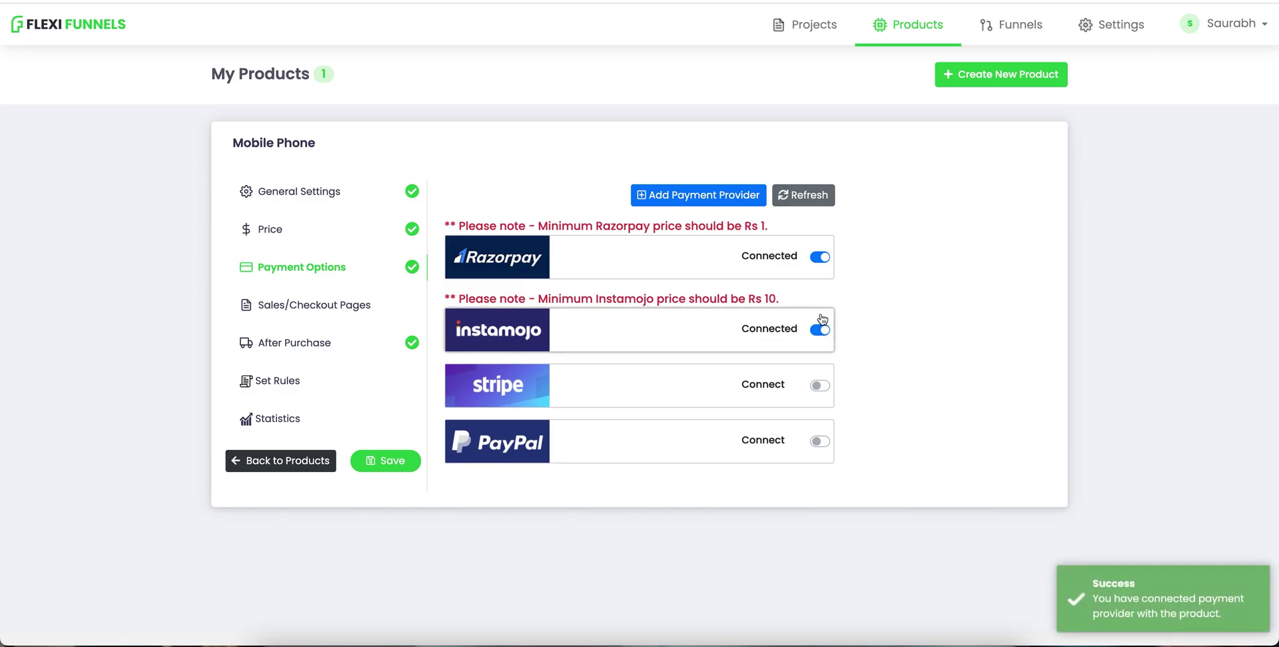
left_click_drag(562, 227, 671, 230)
left_click(674, 233)
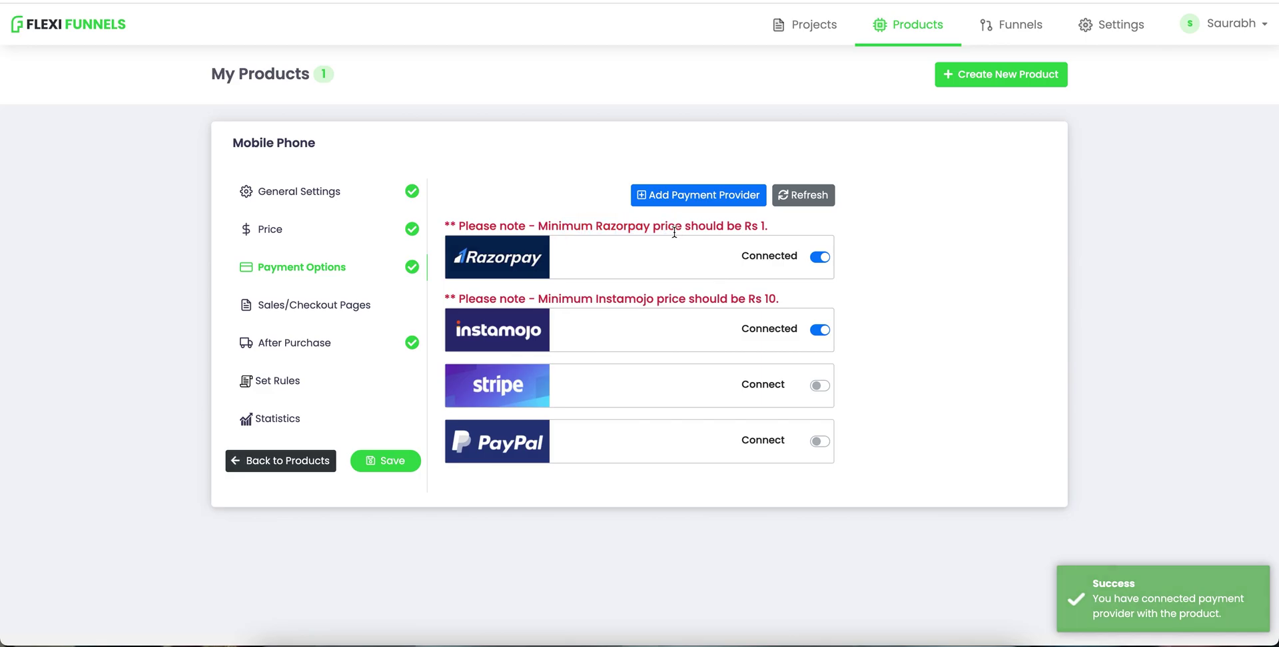
left_click_drag(606, 304, 731, 297)
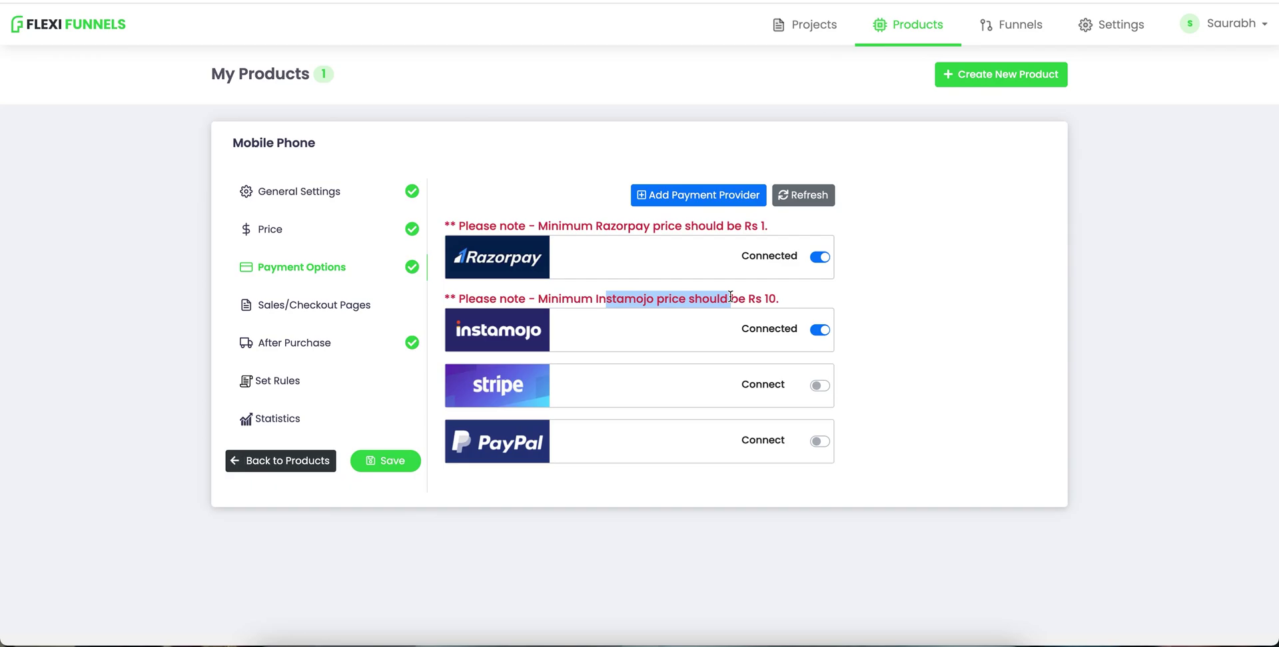
left_click(929, 307)
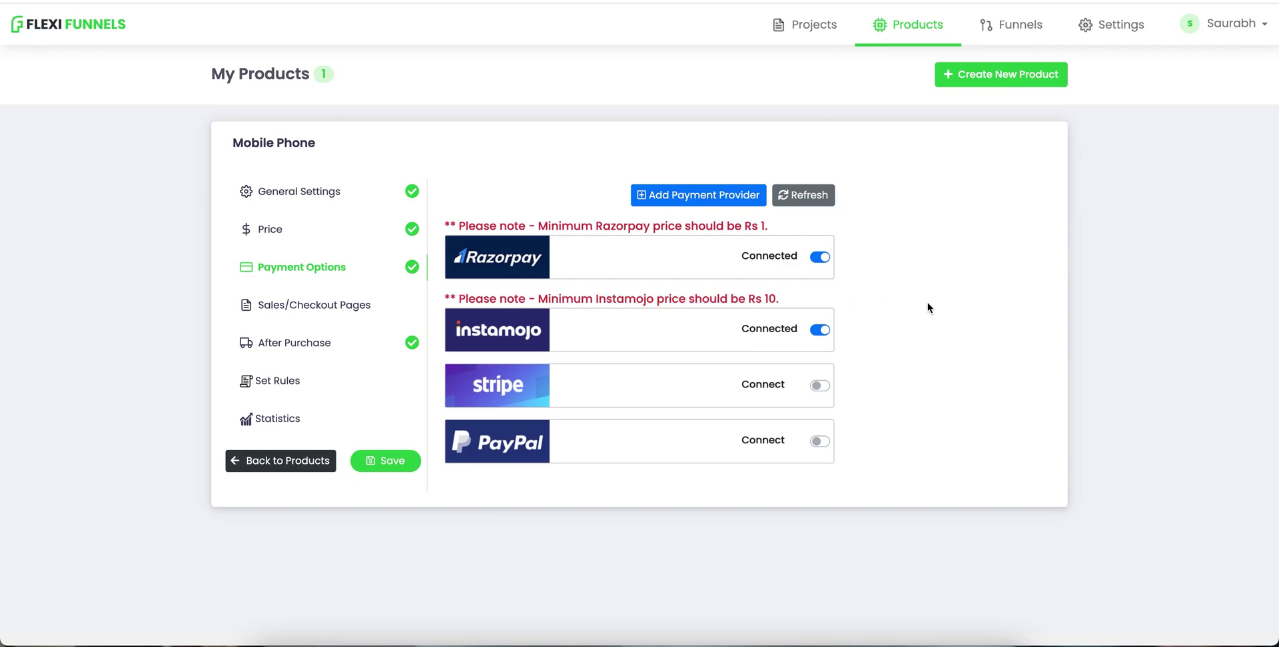
left_click_drag(718, 298, 595, 297)
left_click(854, 329)
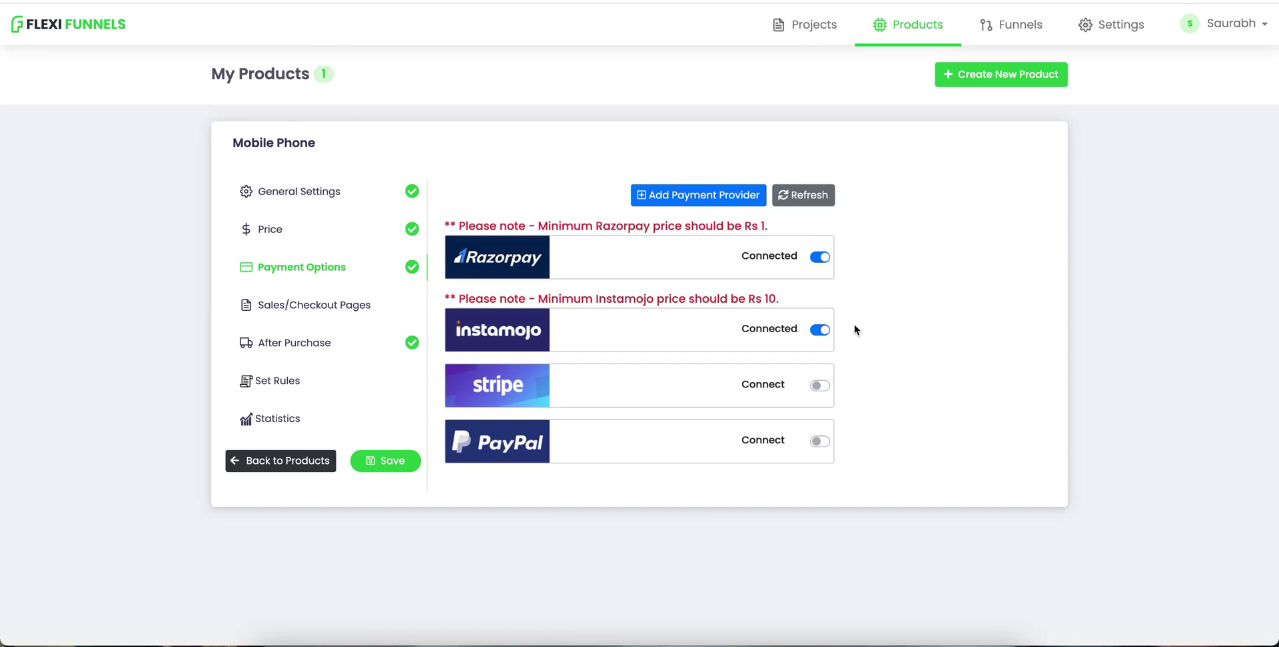
Assign the sb homepage from the Timeline Domination project as the product's sales page
left_click(293, 309)
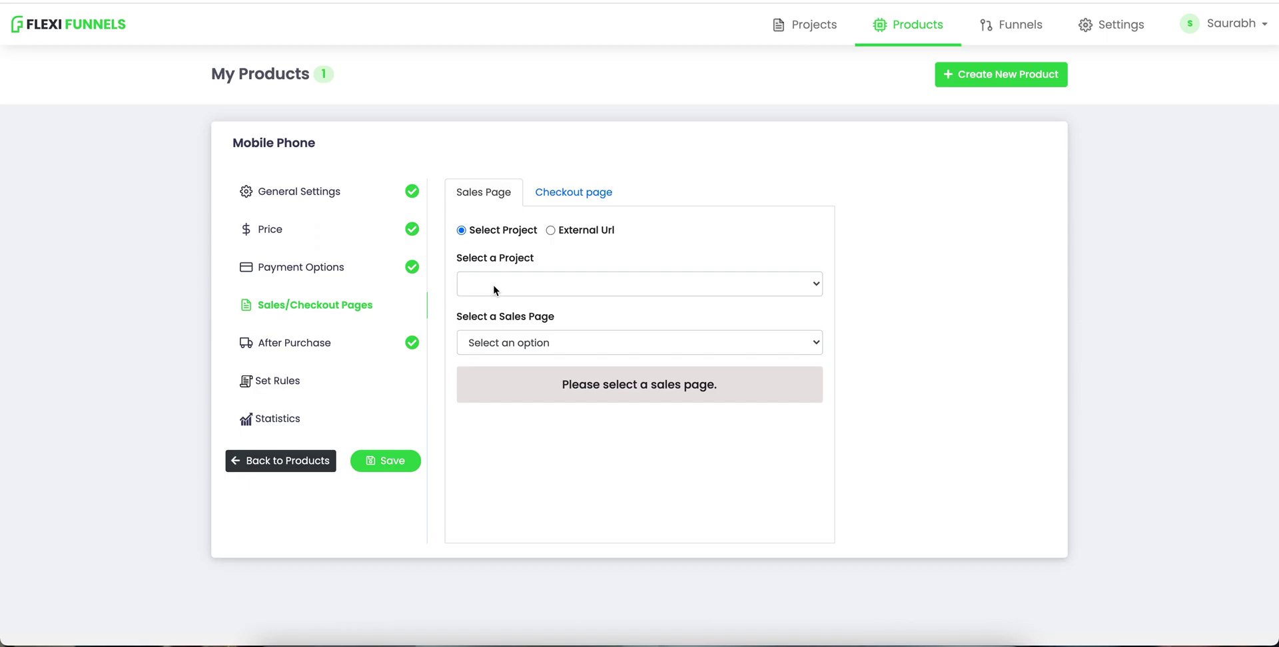
left_click(522, 286)
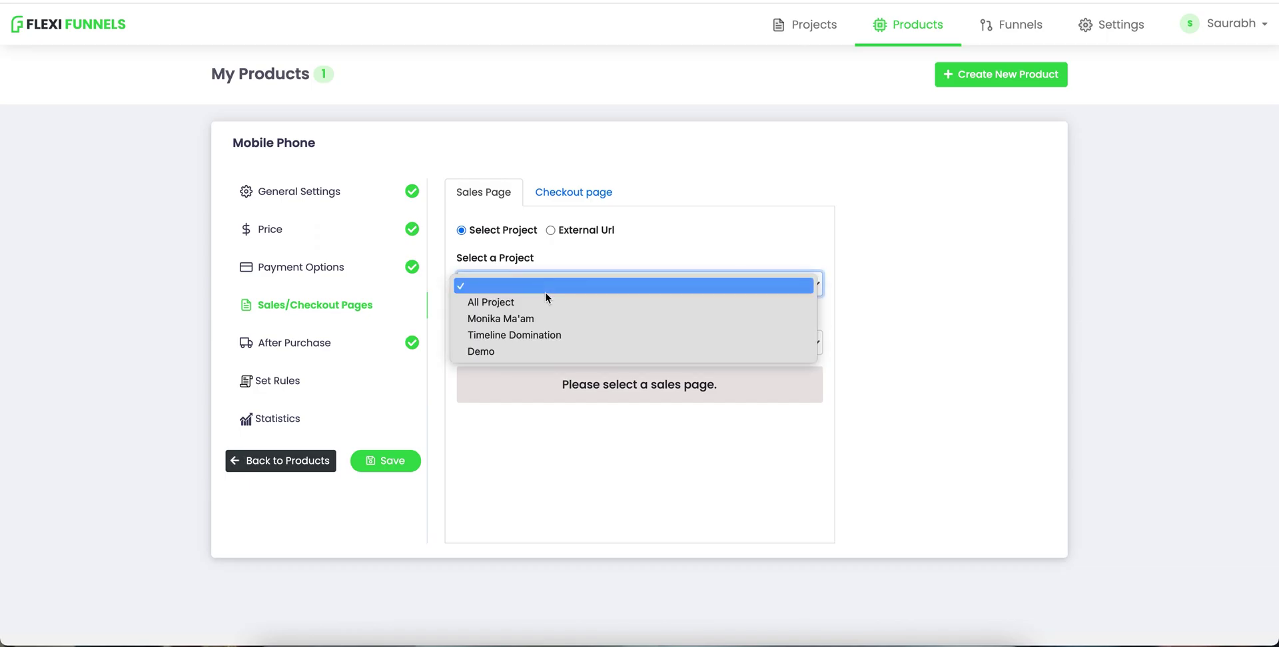
left_click(546, 335)
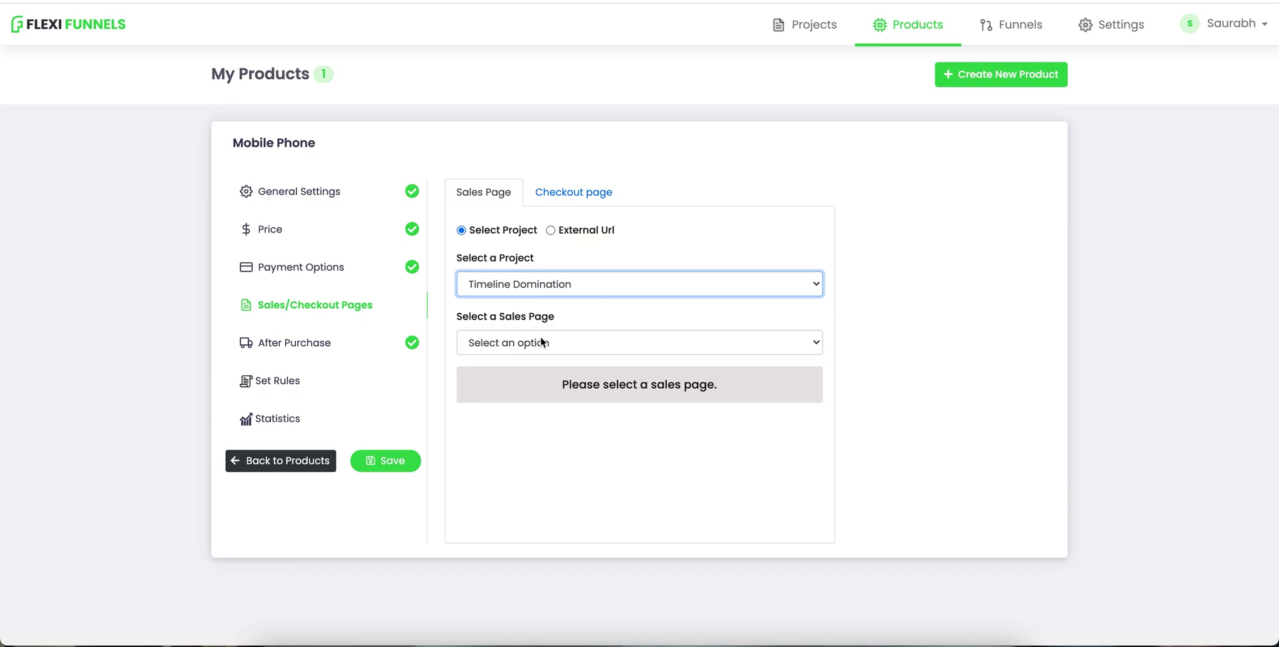
left_click(541, 343)
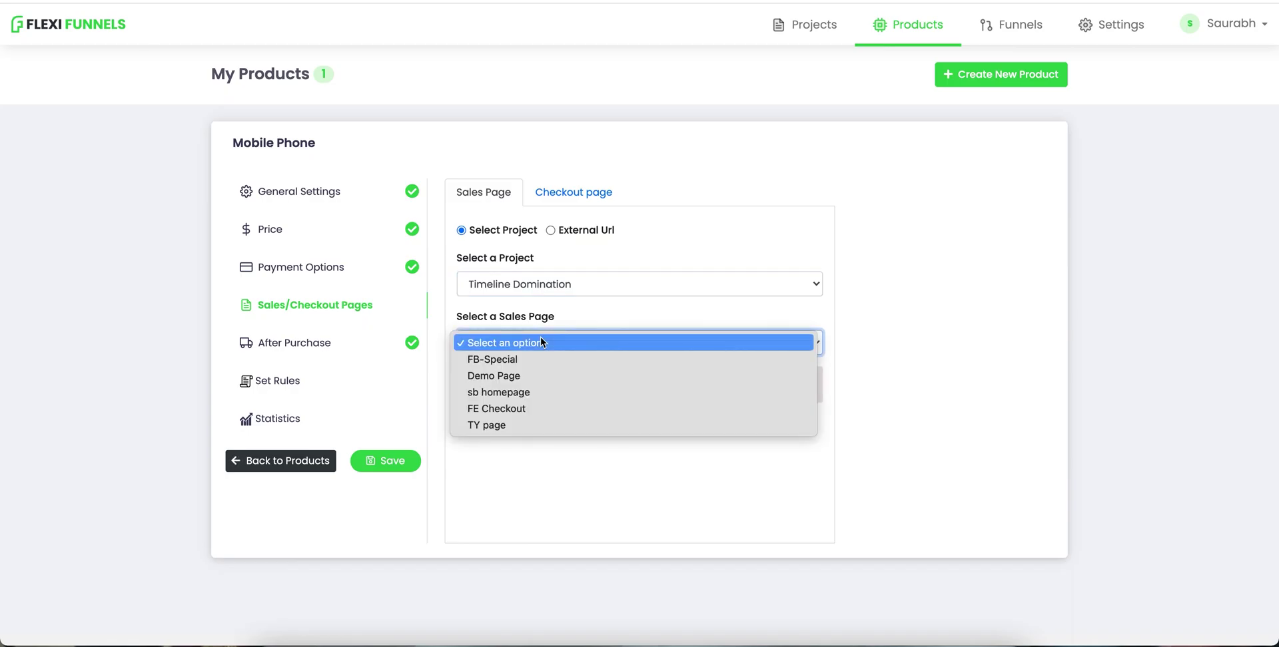
left_click(540, 393)
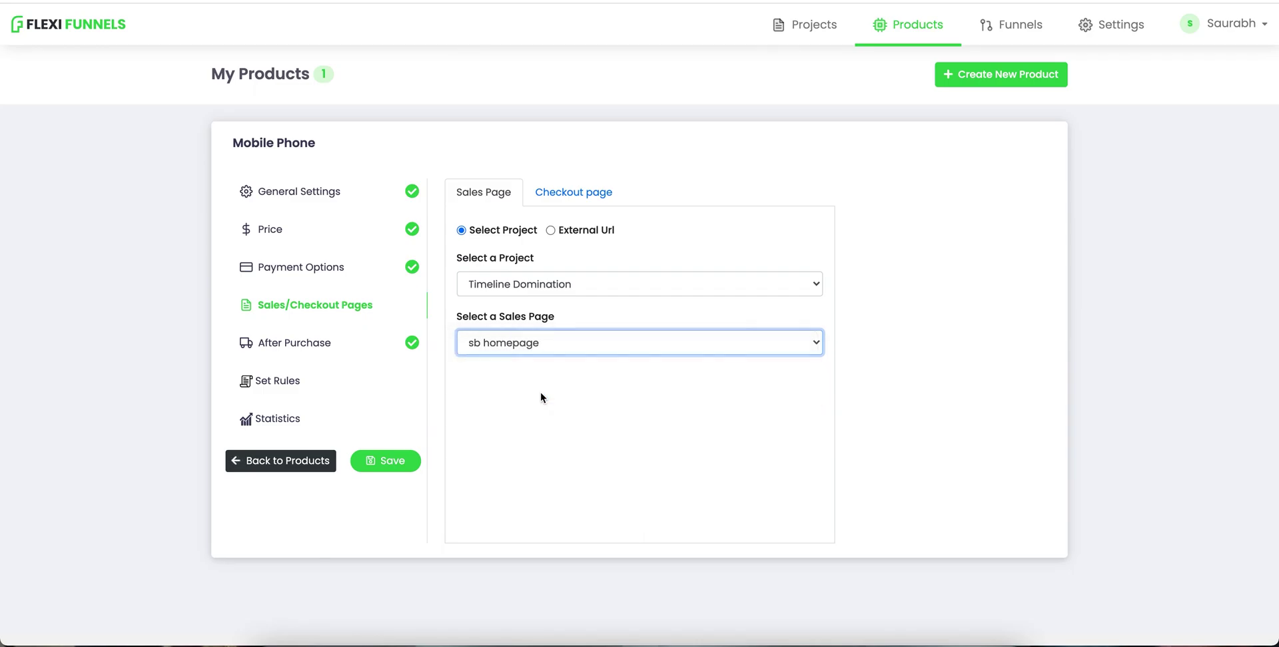
Assign the FE Checkout page from the Timeline Domination project as the product's checkout page
left_click(567, 195)
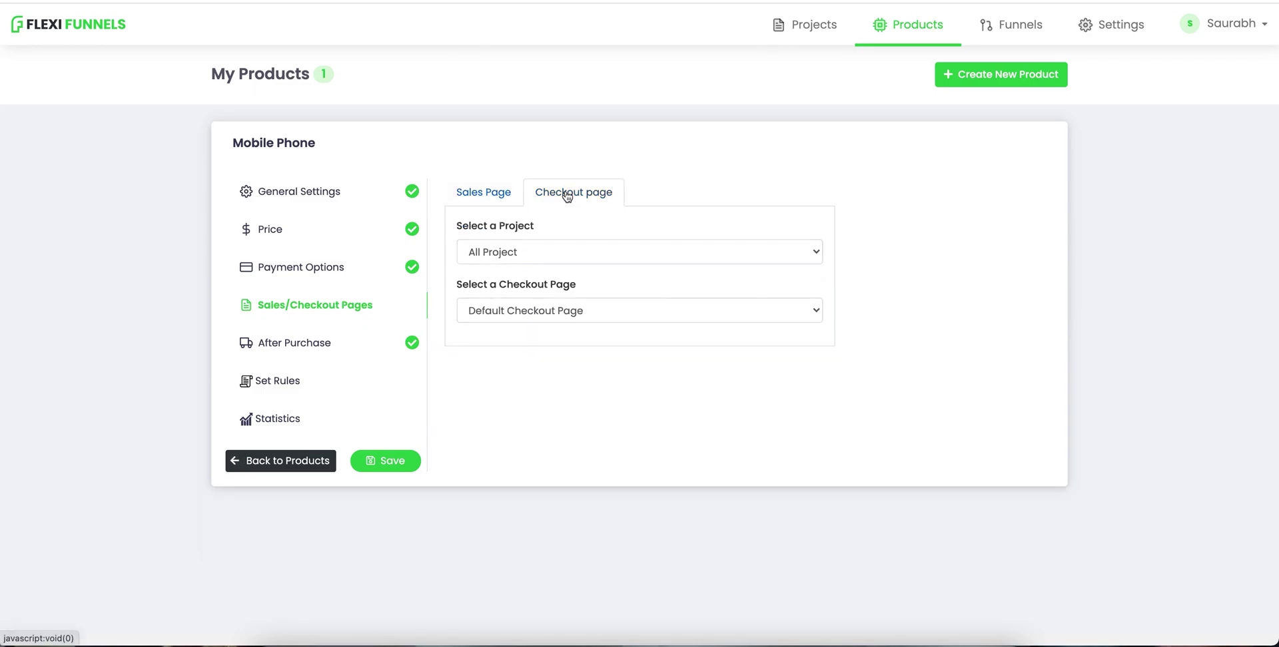
left_click(527, 250)
left_click(536, 285)
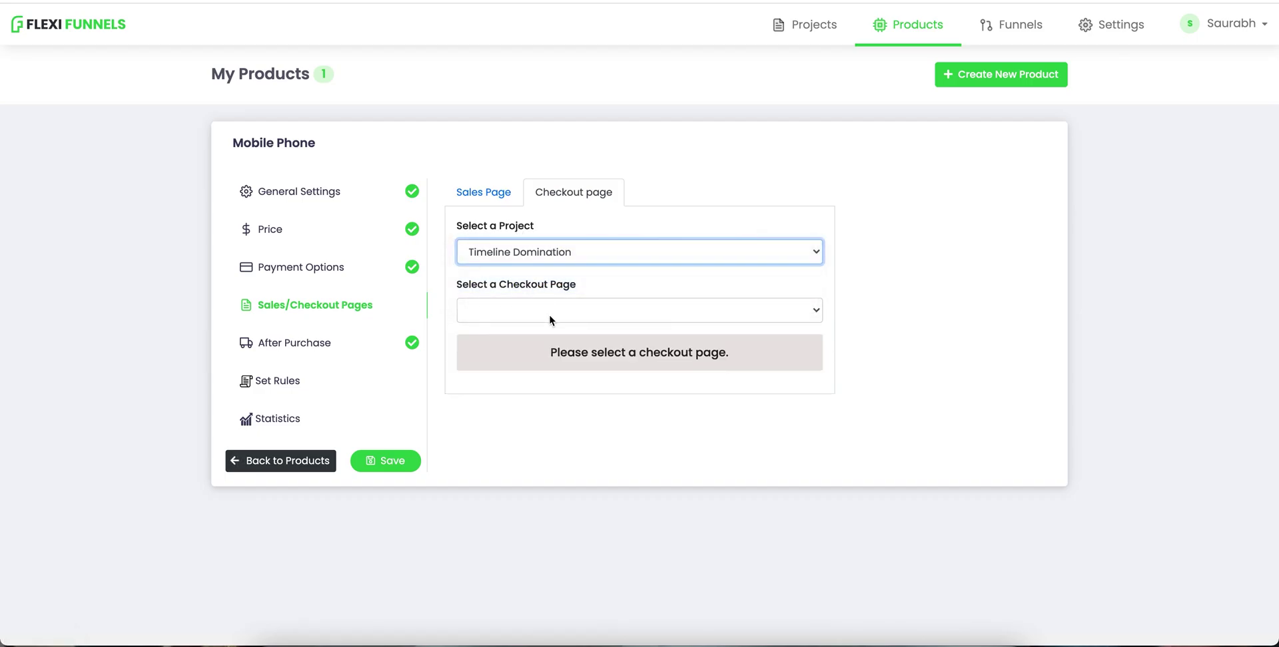
left_click(549, 317)
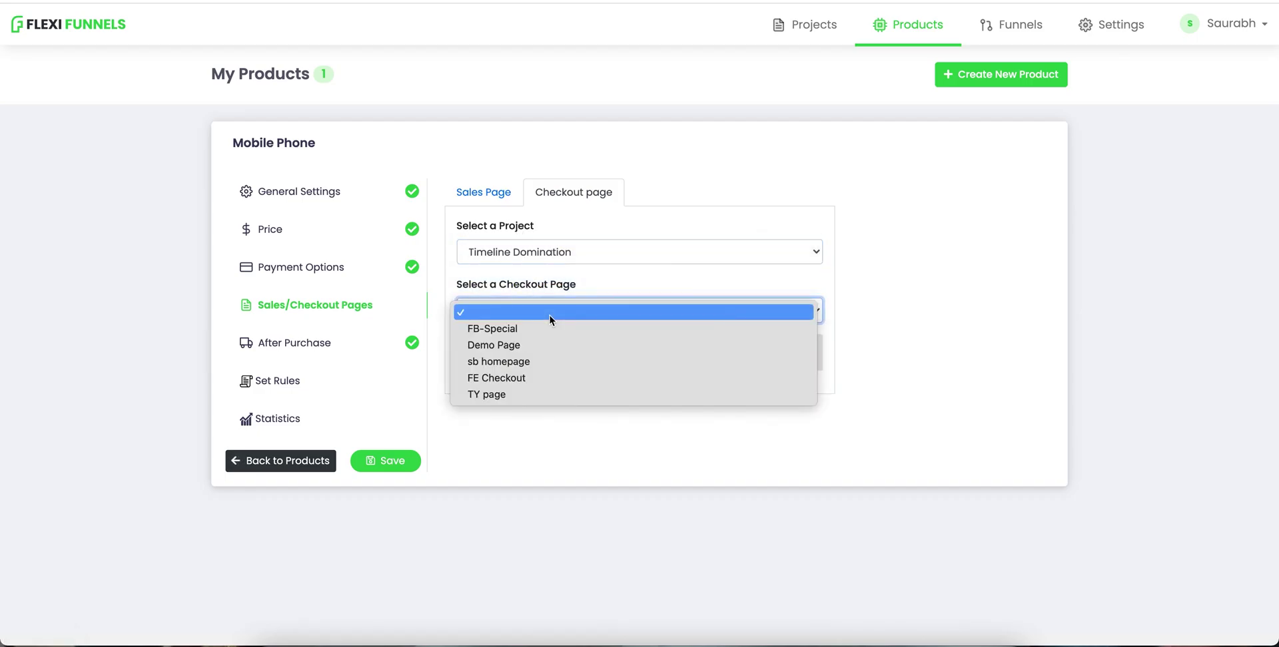
left_click(530, 379)
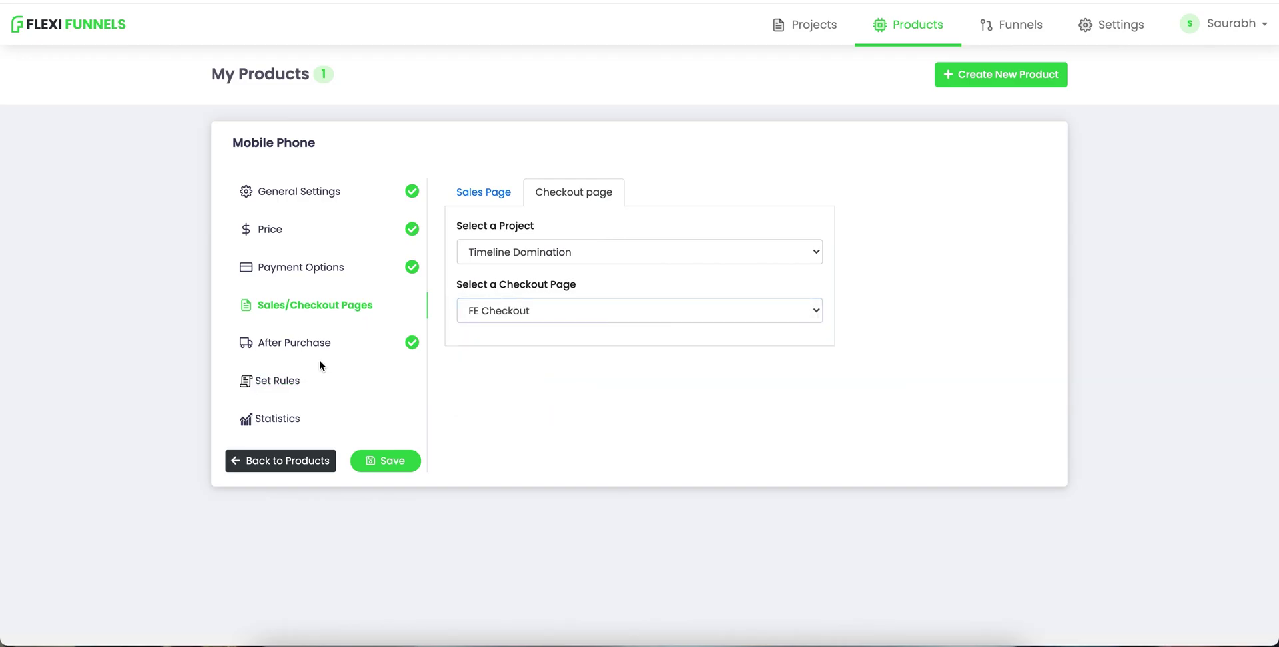
Fill in the support email in the product's after-purchase settings using a saved address
left_click(343, 356)
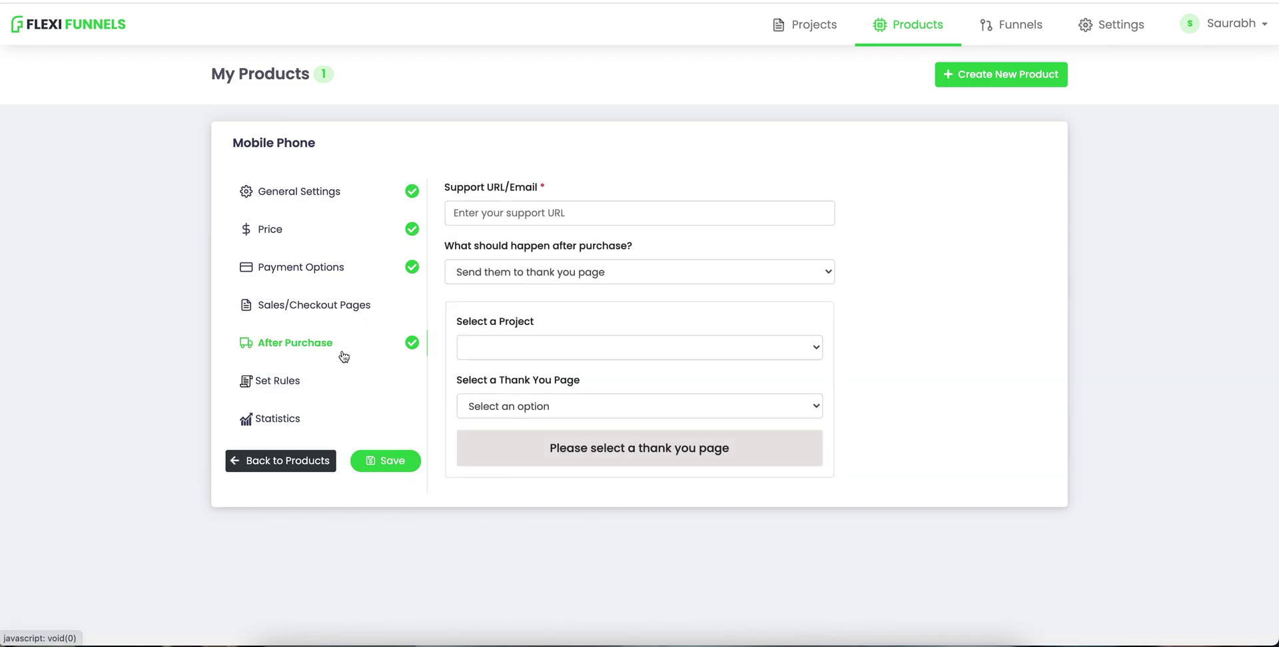
left_click(513, 211)
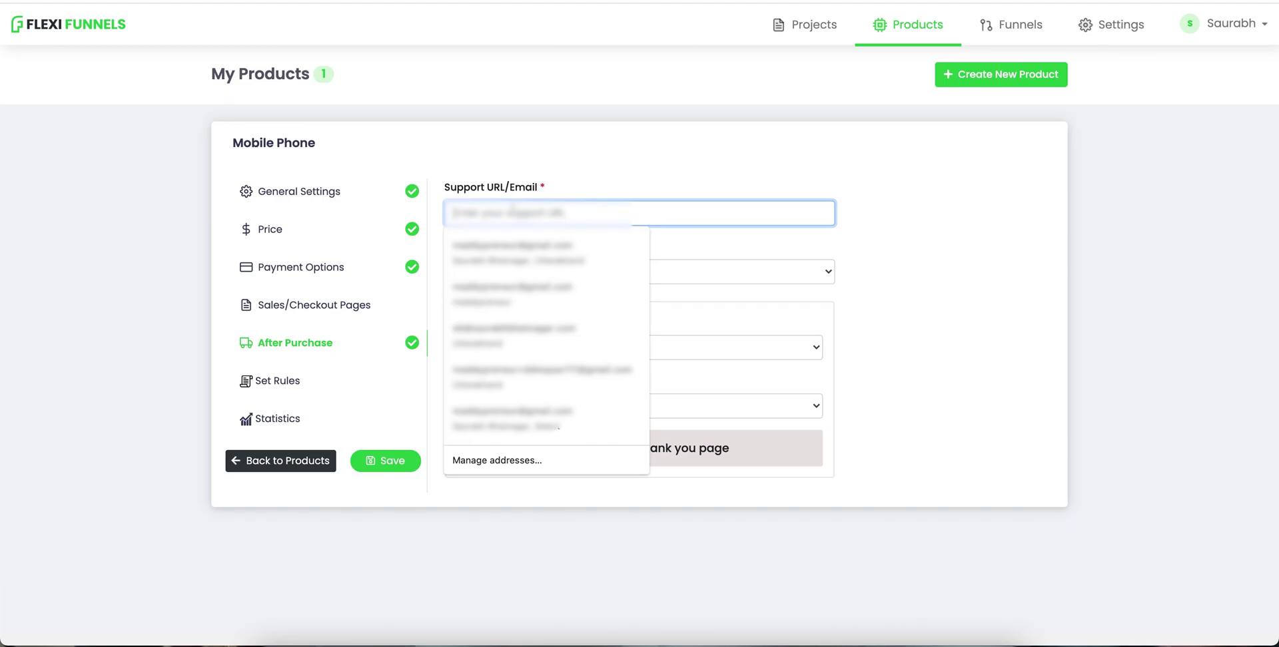
left_click(562, 337)
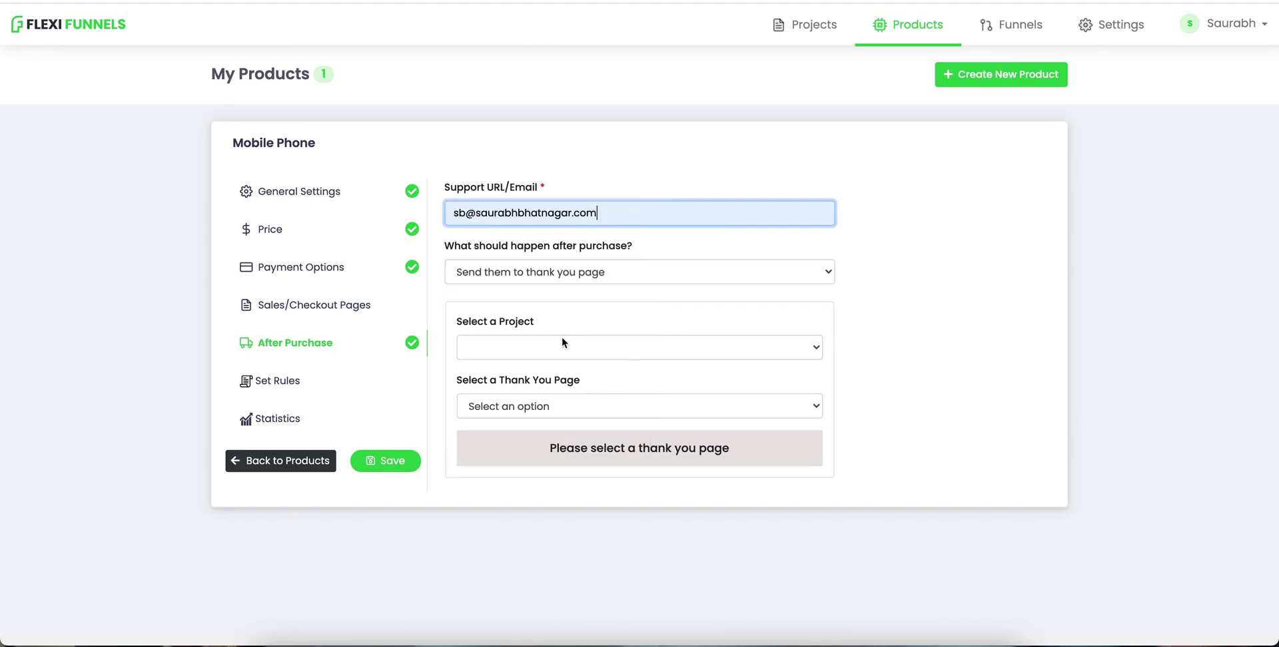
Send buyers to the TY page from the Timeline Domination project as the product's thank you page after purchase
left_click(677, 239)
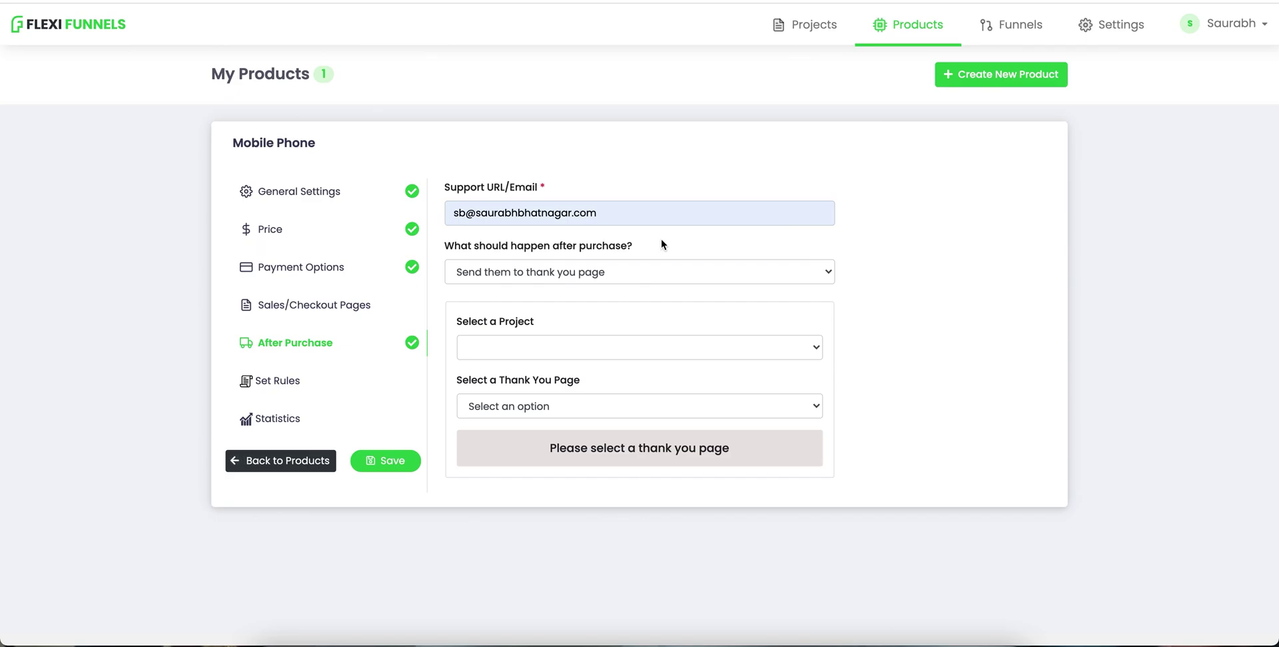
left_click(597, 274)
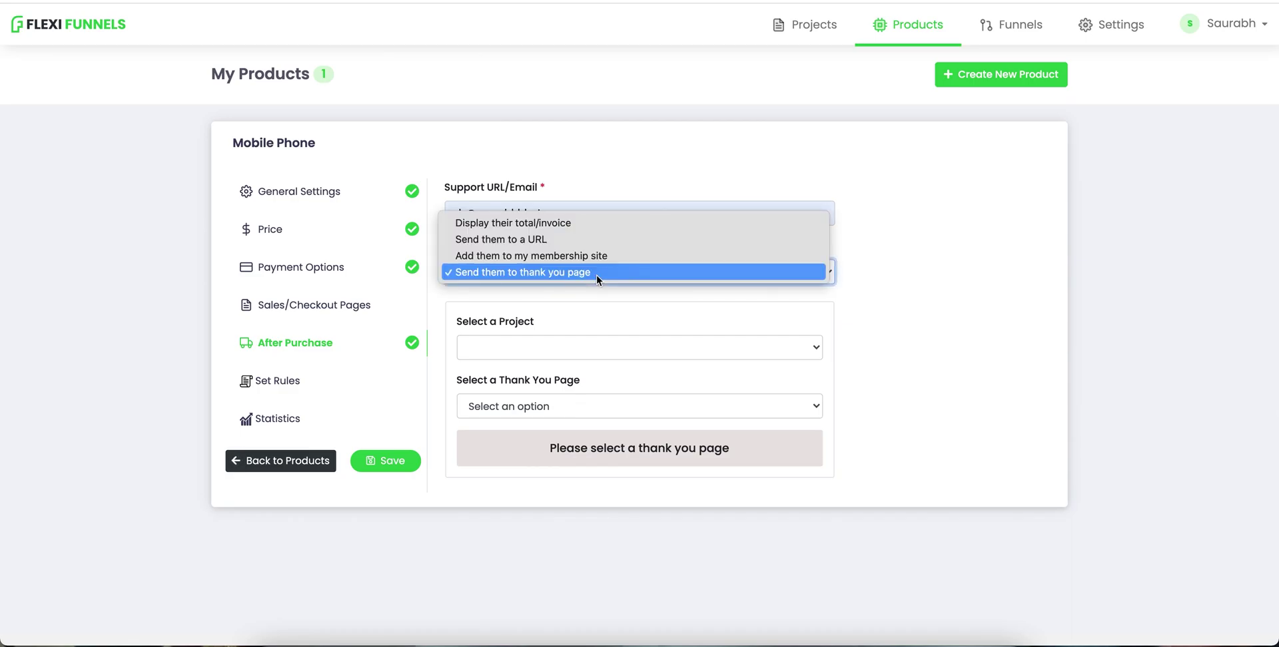
left_click(597, 275)
left_click(525, 347)
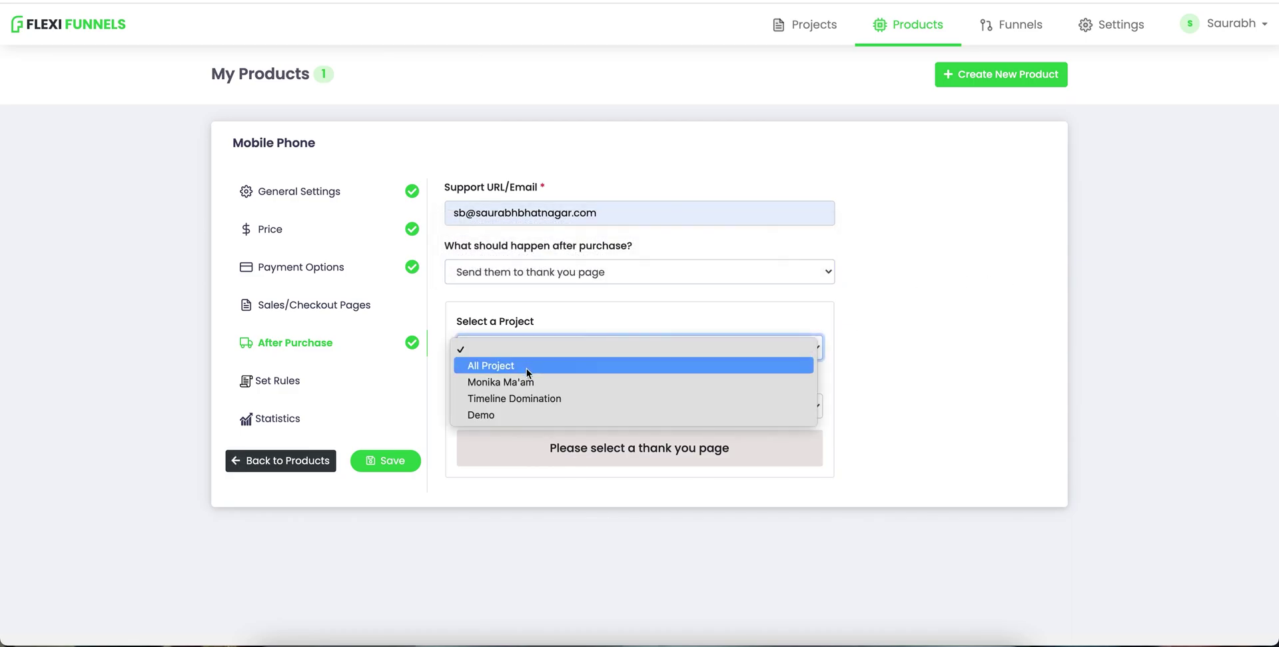
left_click(532, 398)
left_click(522, 405)
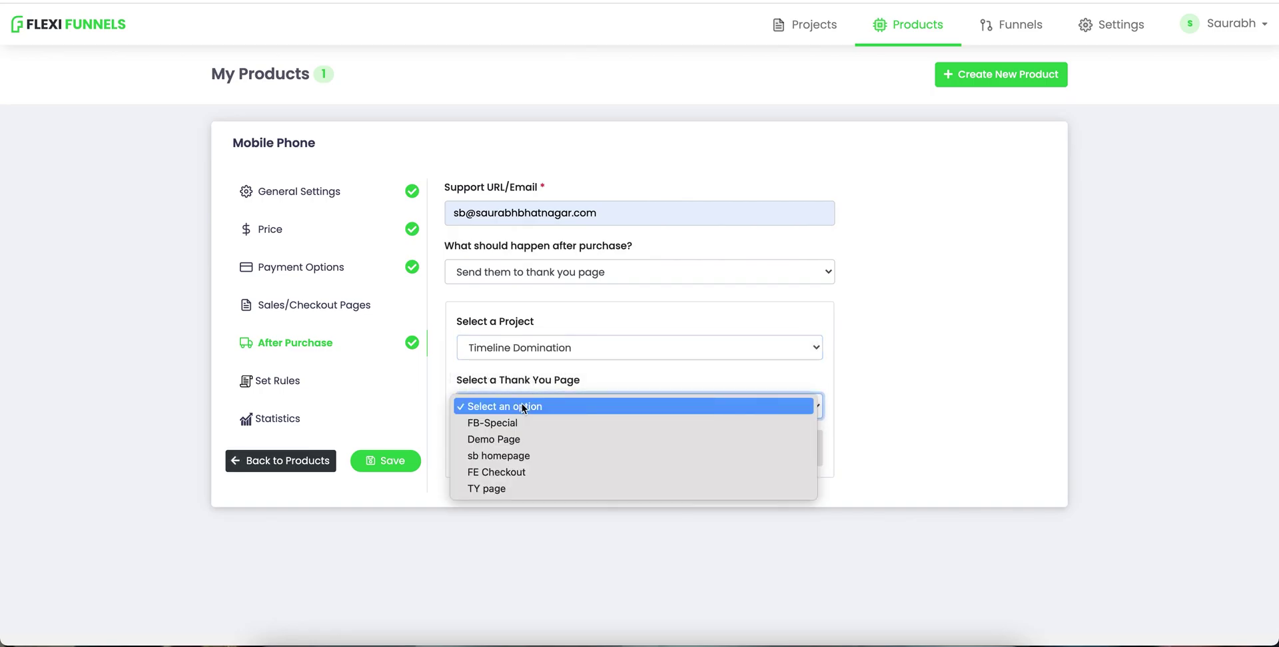
left_click(509, 488)
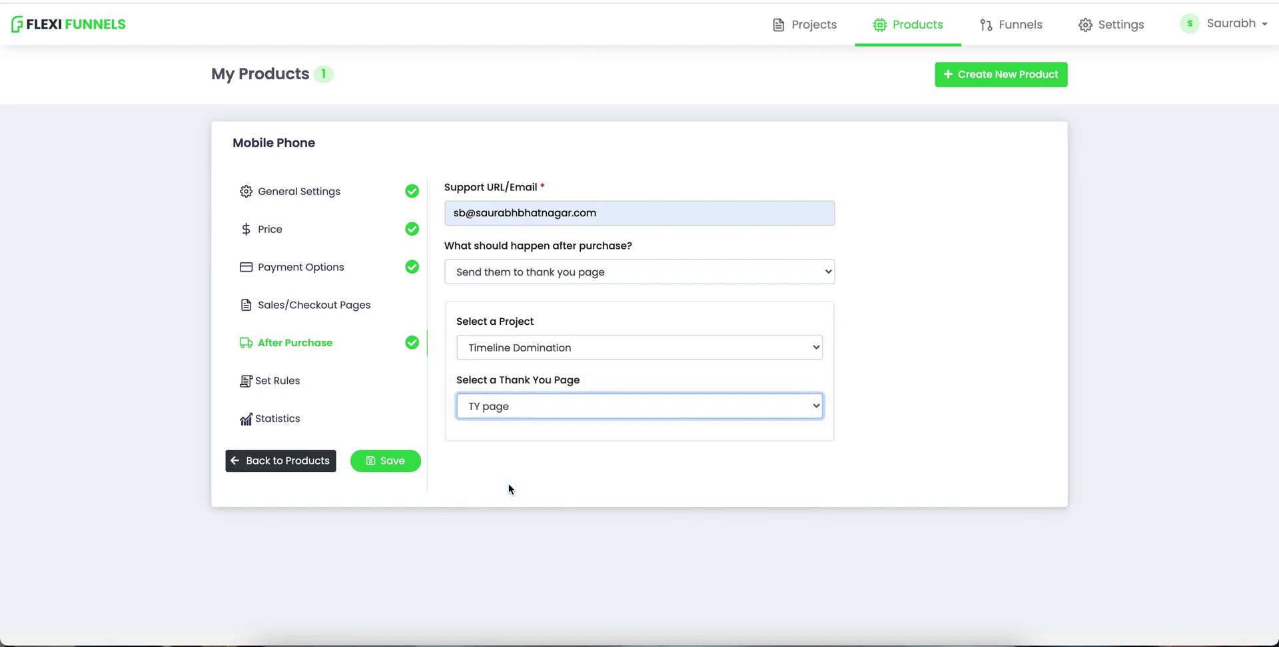
left_click(508, 490)
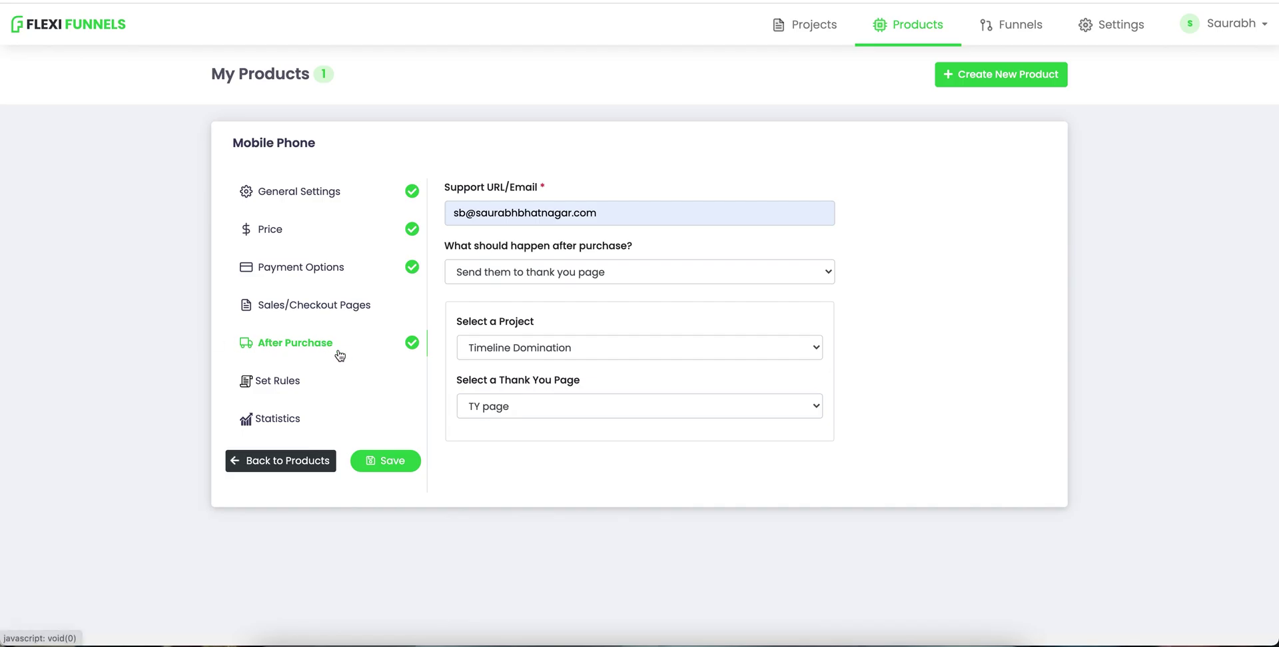
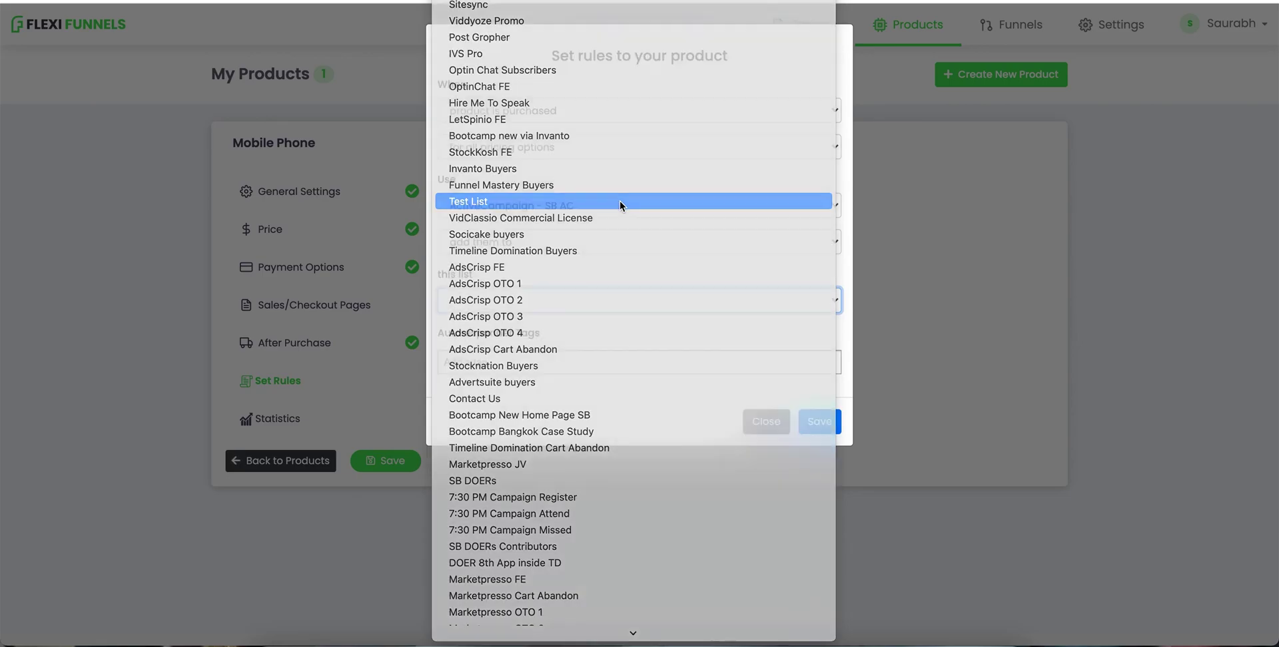
Add purchase rules that put buyers on Test List through ActiveCampaign - SB AC and Aweber - SB Aweber, and save the product
left_click(558, 403)
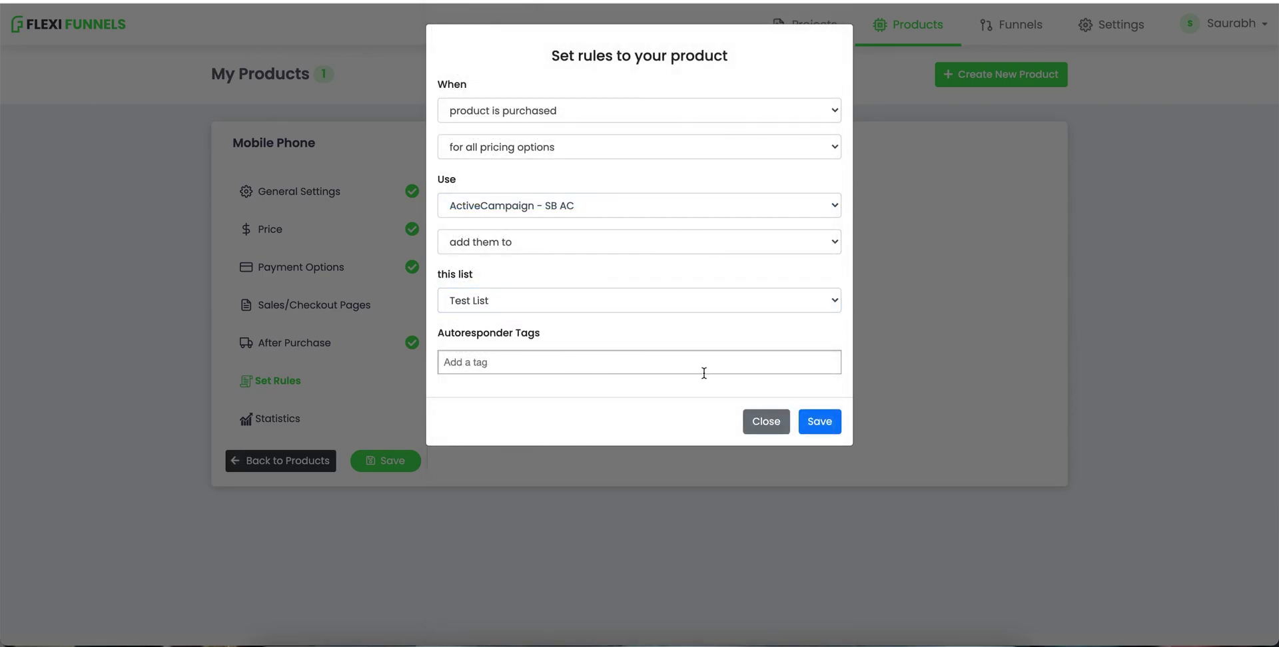
left_click(819, 422)
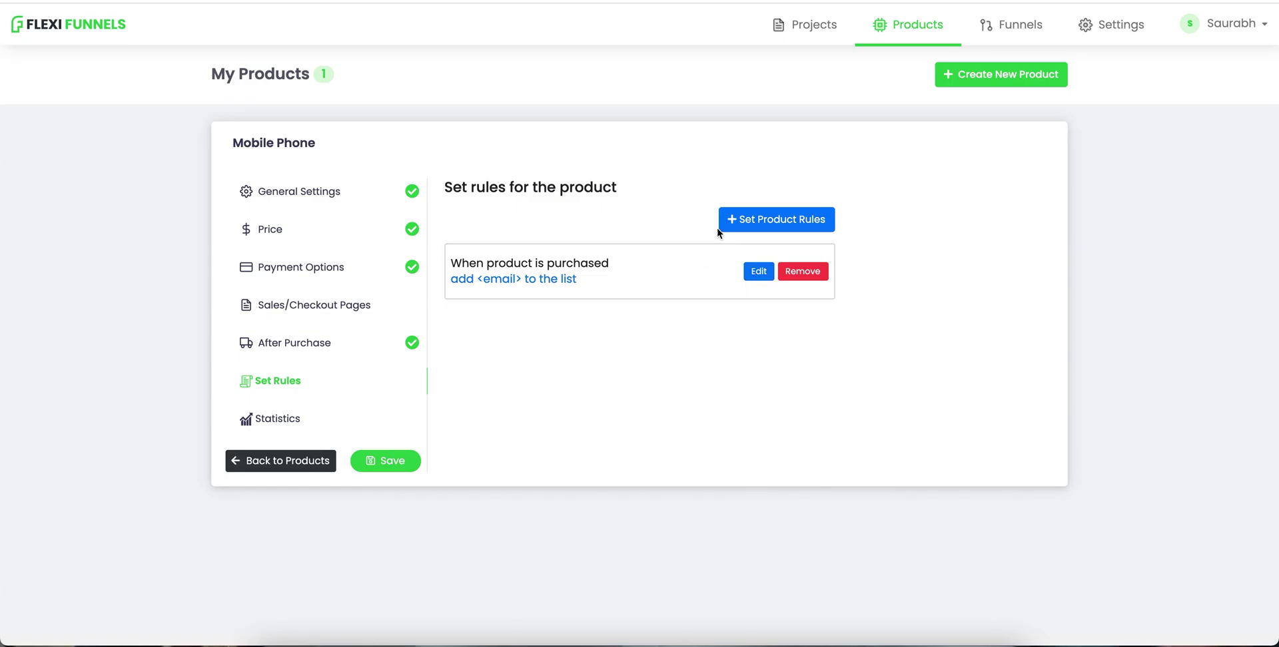
left_click(740, 220)
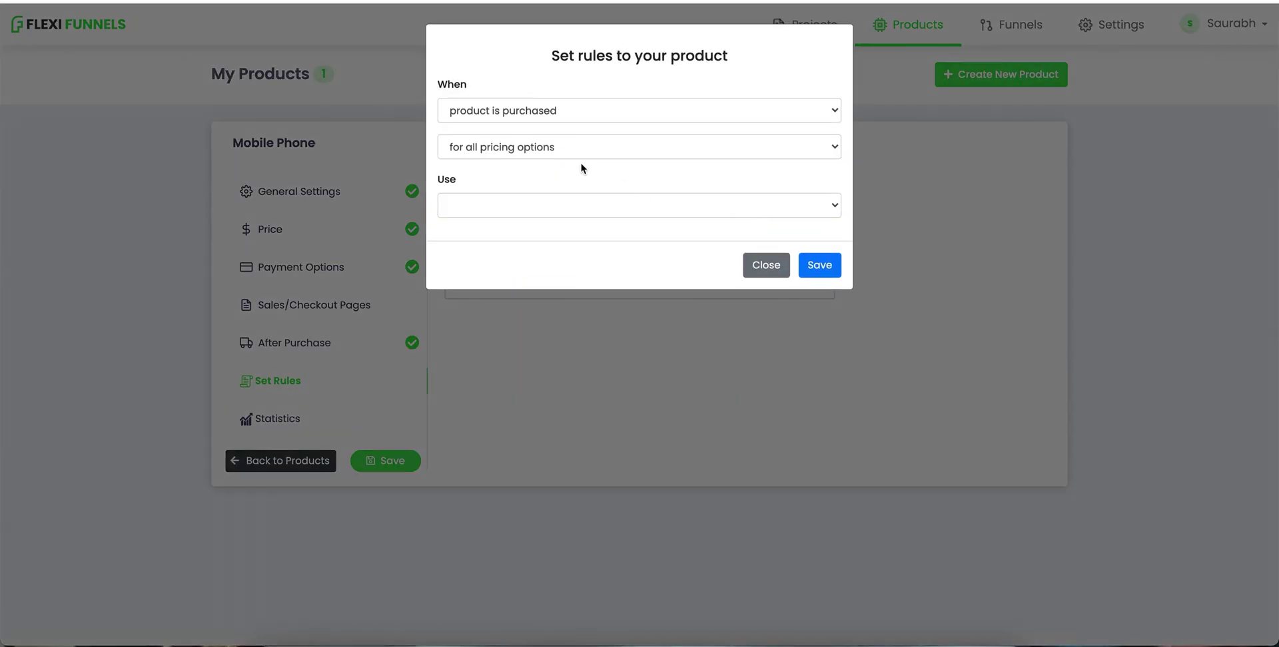
left_click(541, 204)
left_click(530, 241)
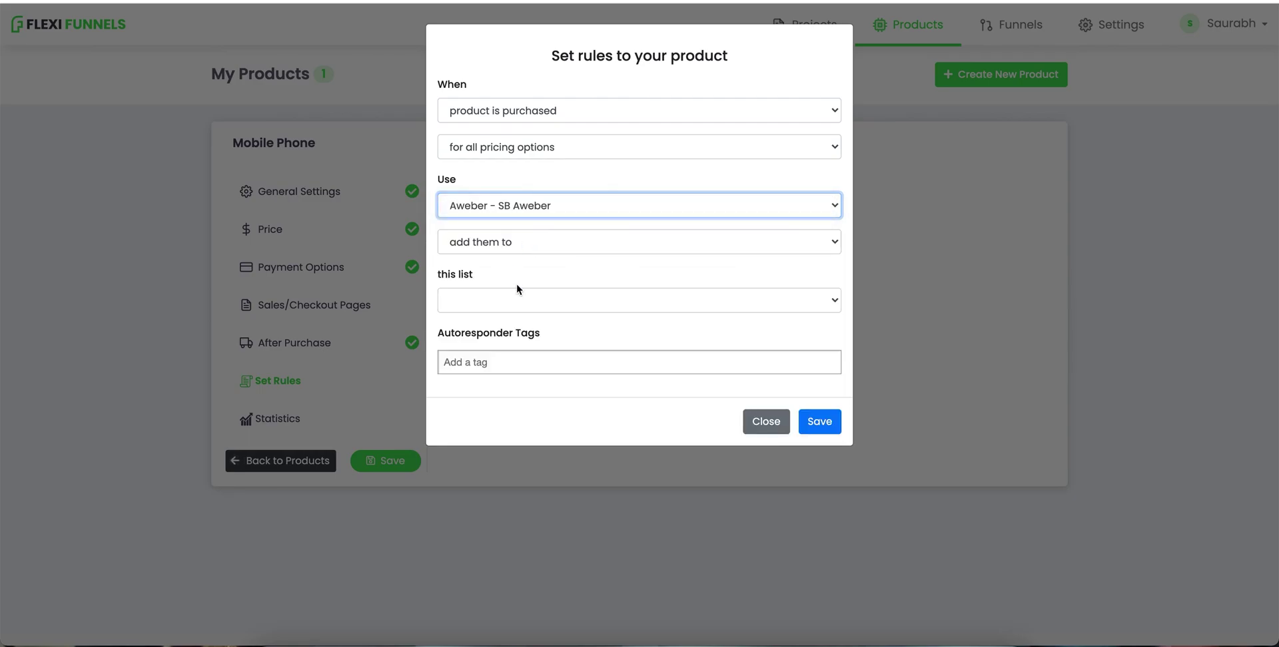
left_click(519, 299)
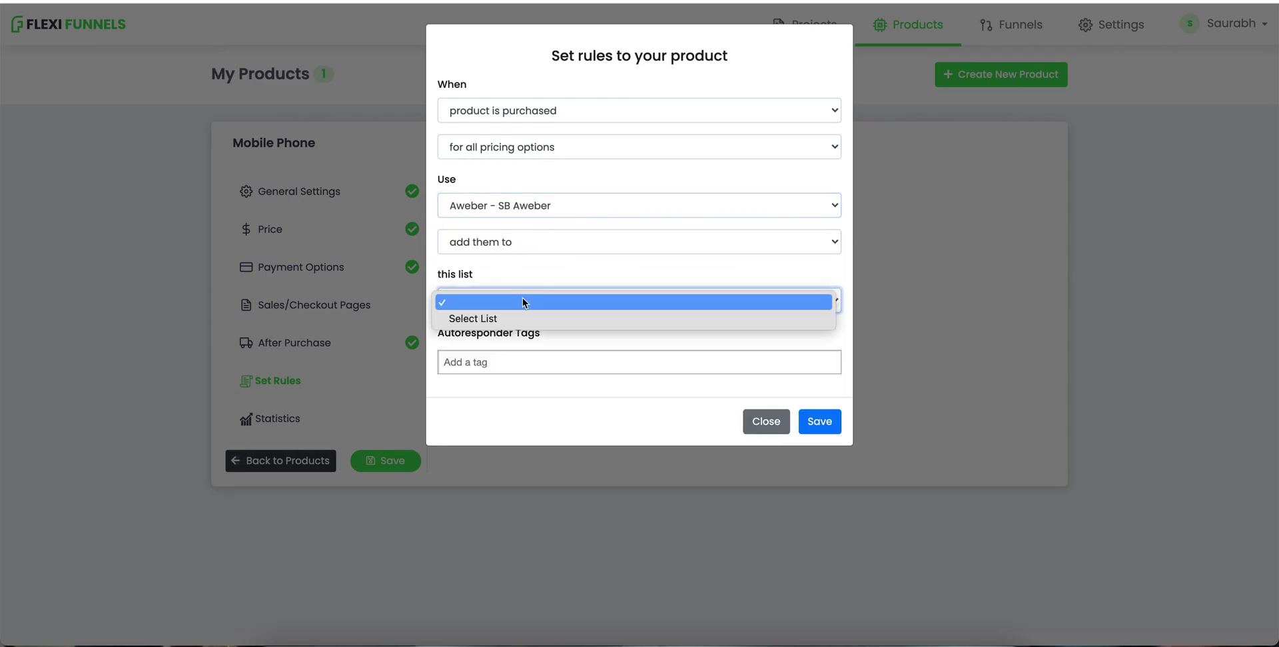
left_click(516, 333)
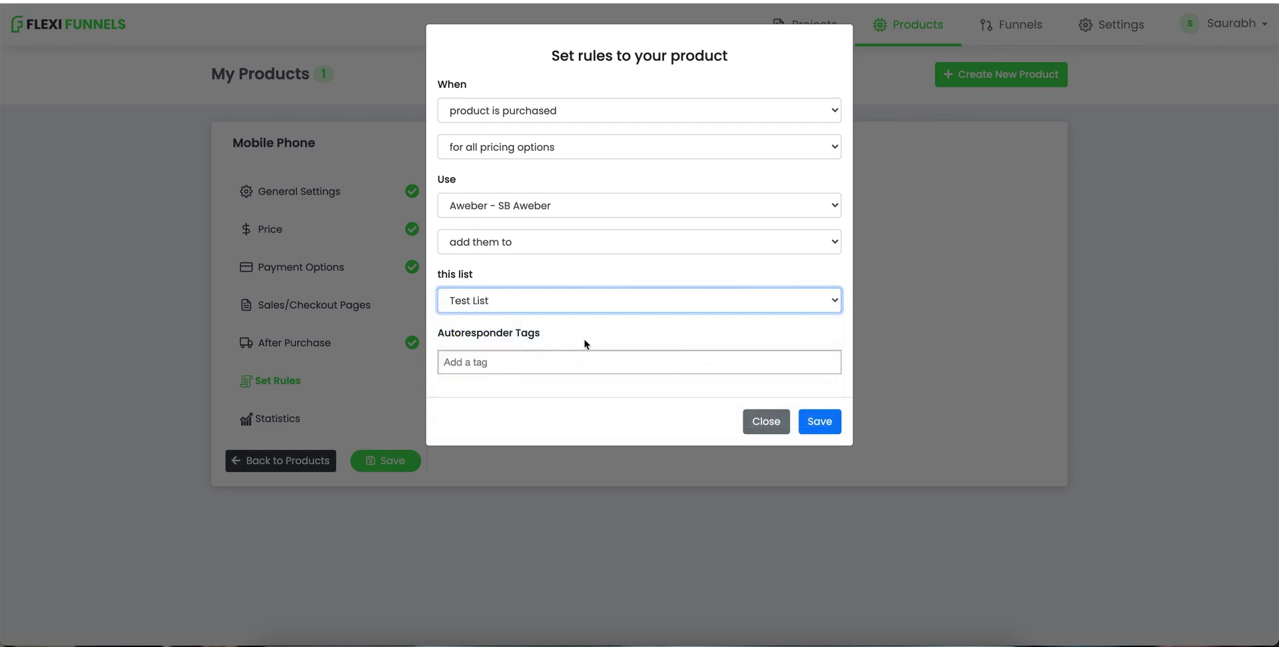
left_click(818, 419)
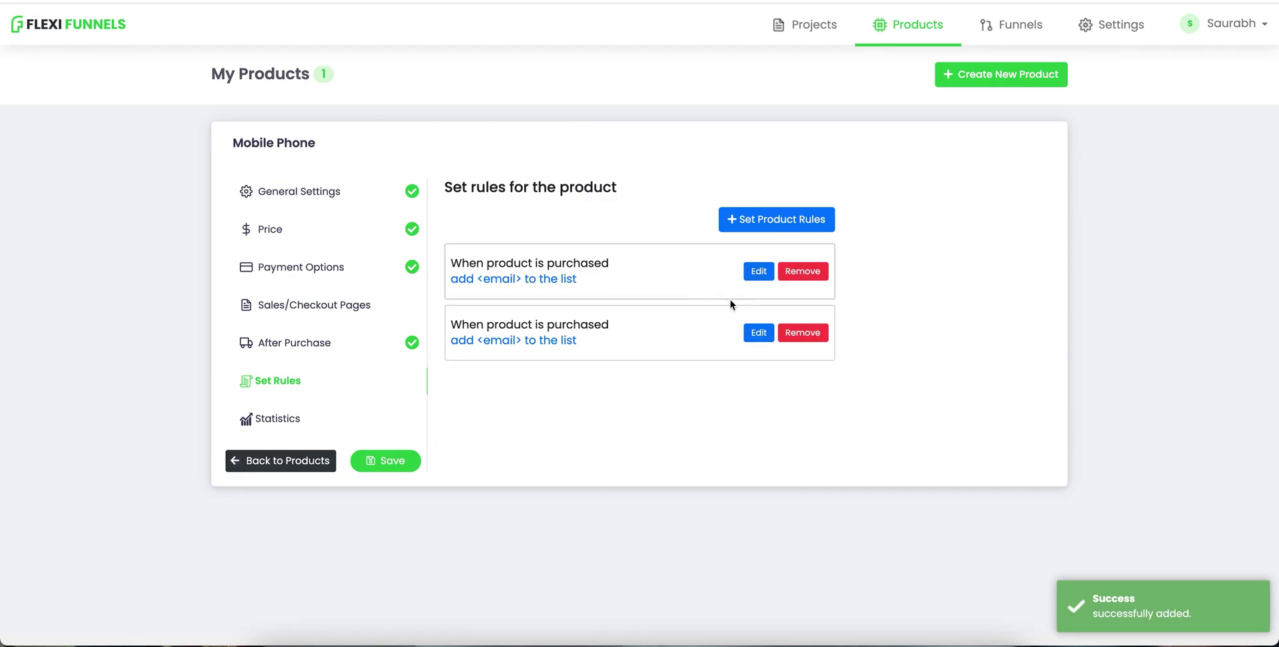
left_click(388, 459)
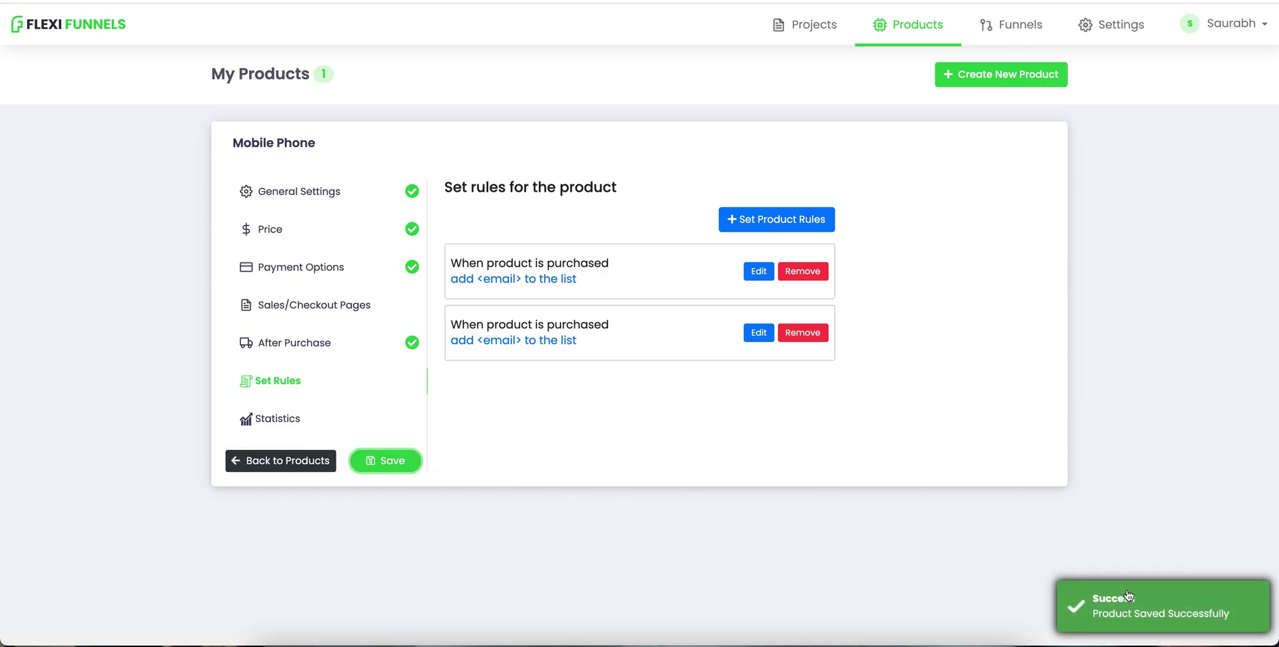
Open the sb homepage of the Timeline Domination project in the page editor
left_click(901, 24)
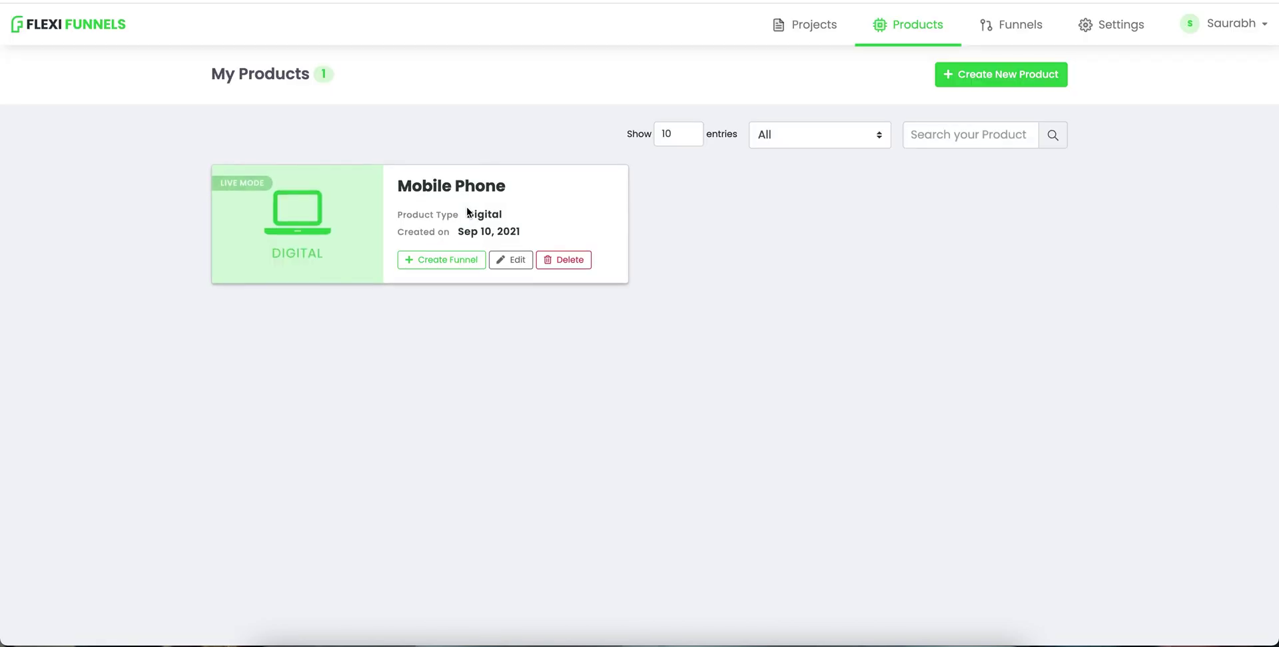
left_click(797, 46)
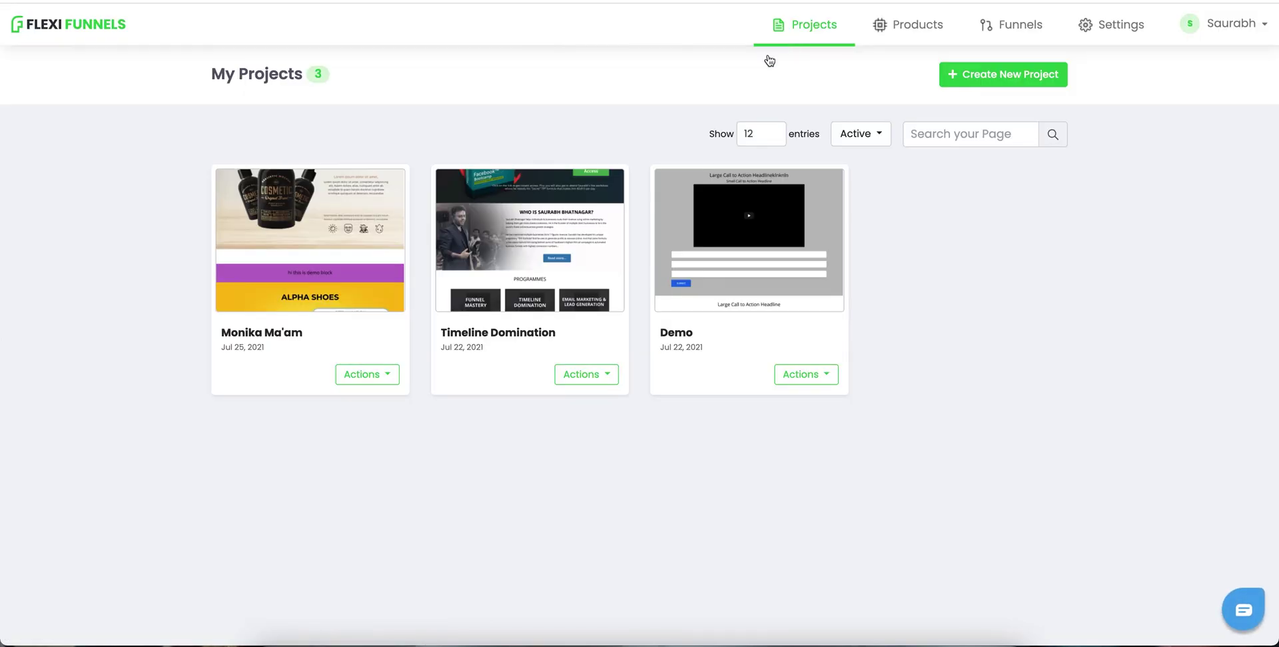
left_click(586, 375)
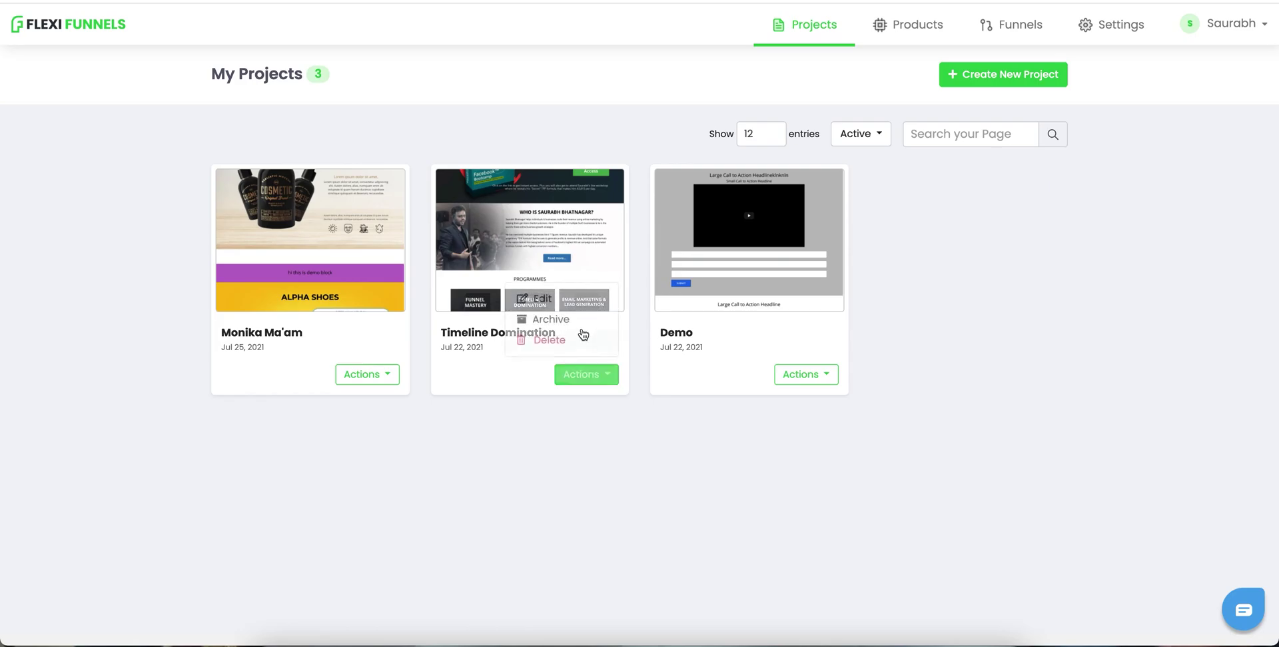
left_click(566, 300)
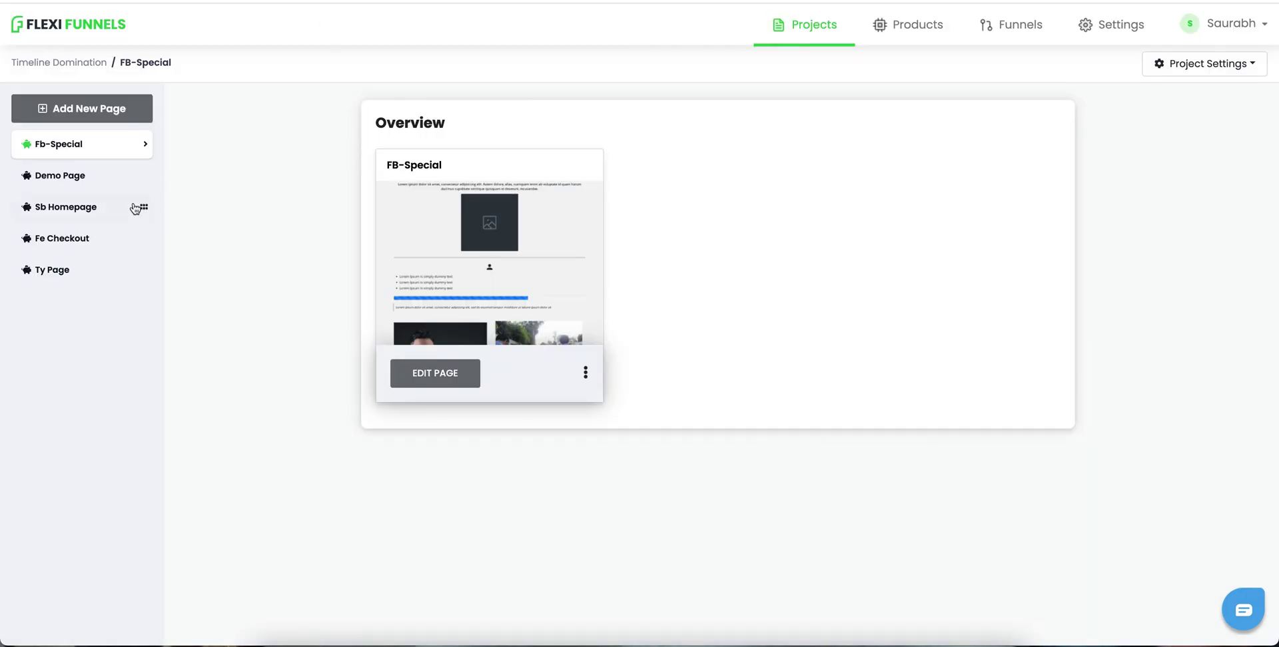
left_click(76, 209)
left_click(436, 375)
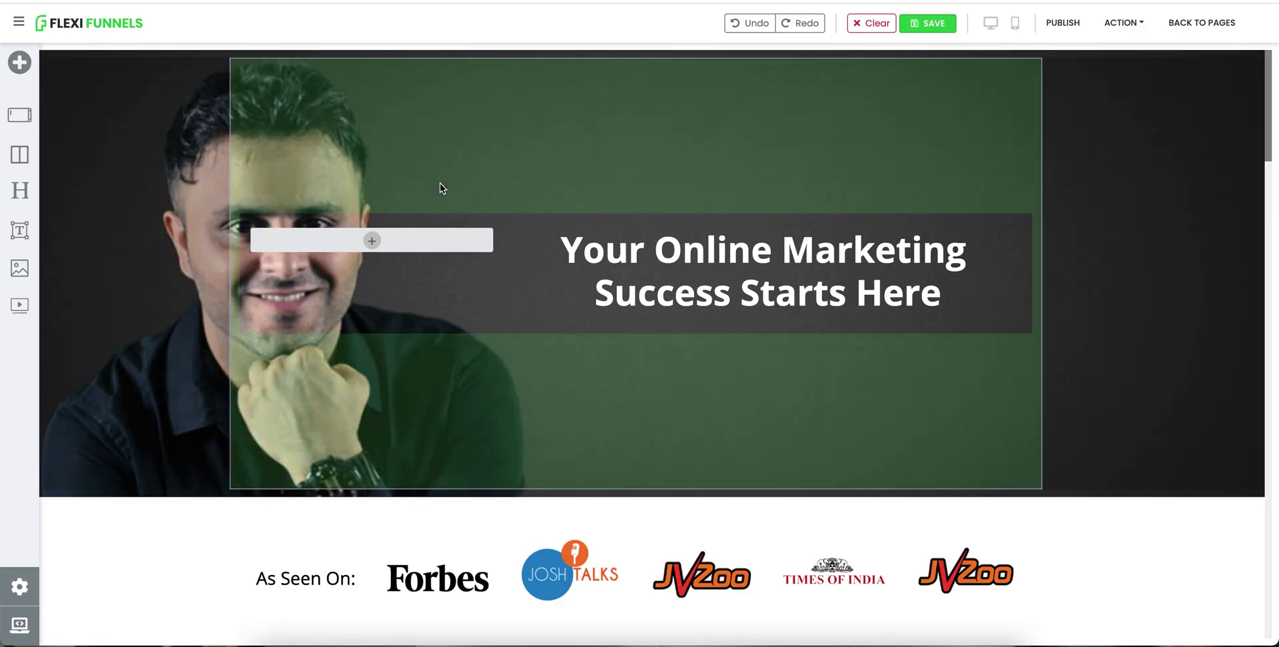
Set the blue "Click Here to Get Access" button to go to the next step in the Mobile Phone product, and publish the page
scroll(1240, 299, "down", 9)
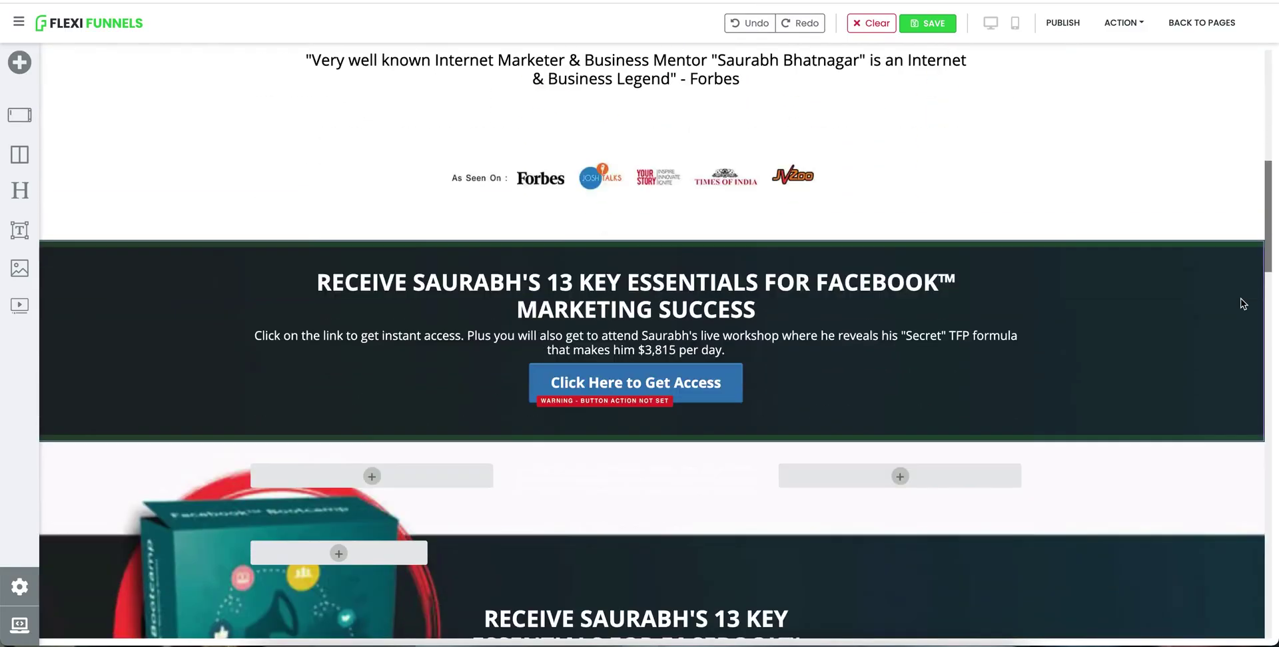
scroll(1240, 298, "down", 2)
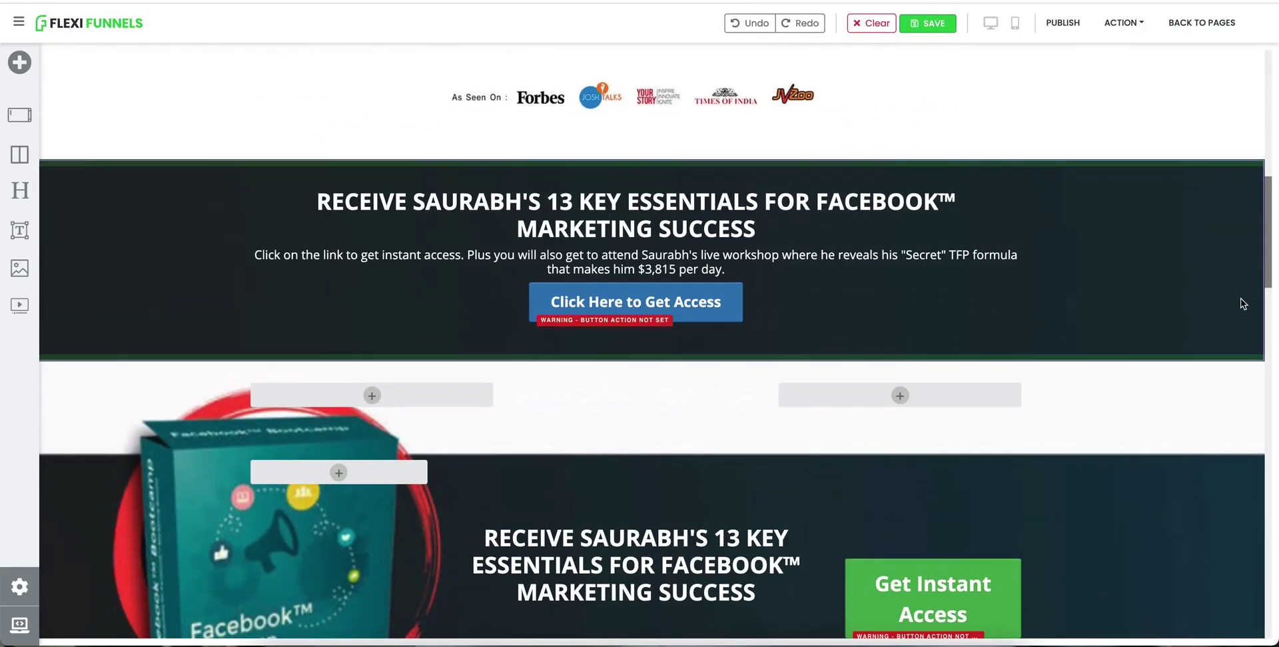
left_click(733, 318)
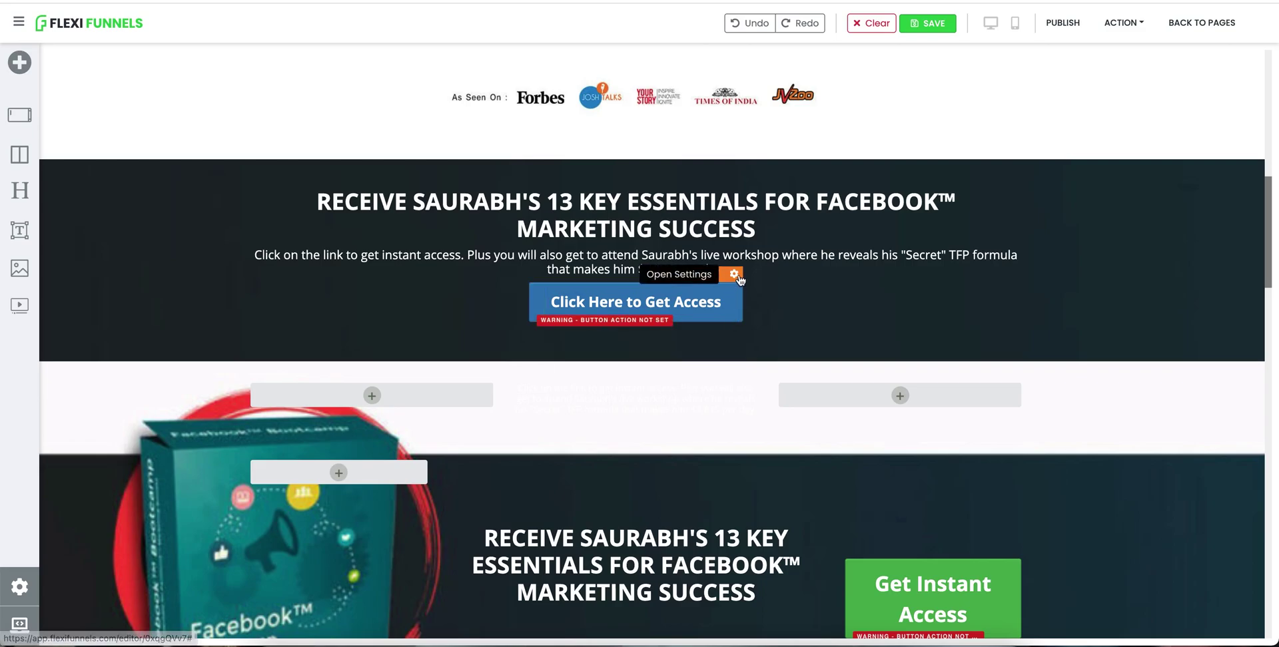
left_click(735, 276)
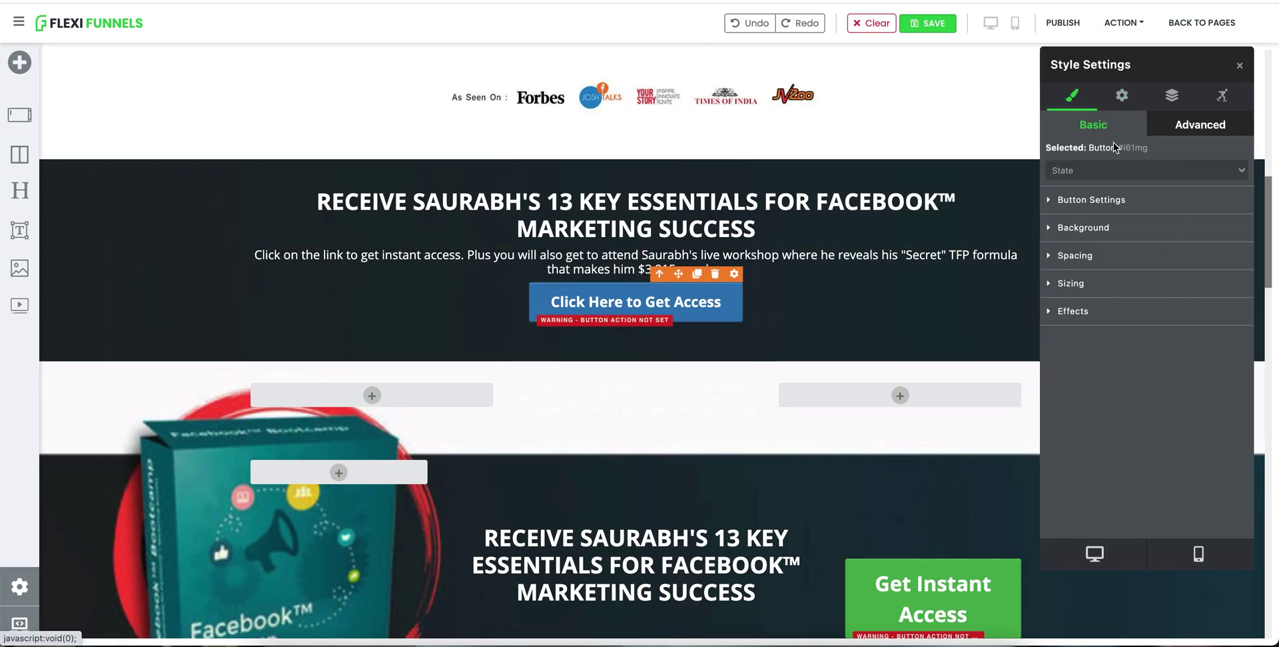
left_click(1122, 98)
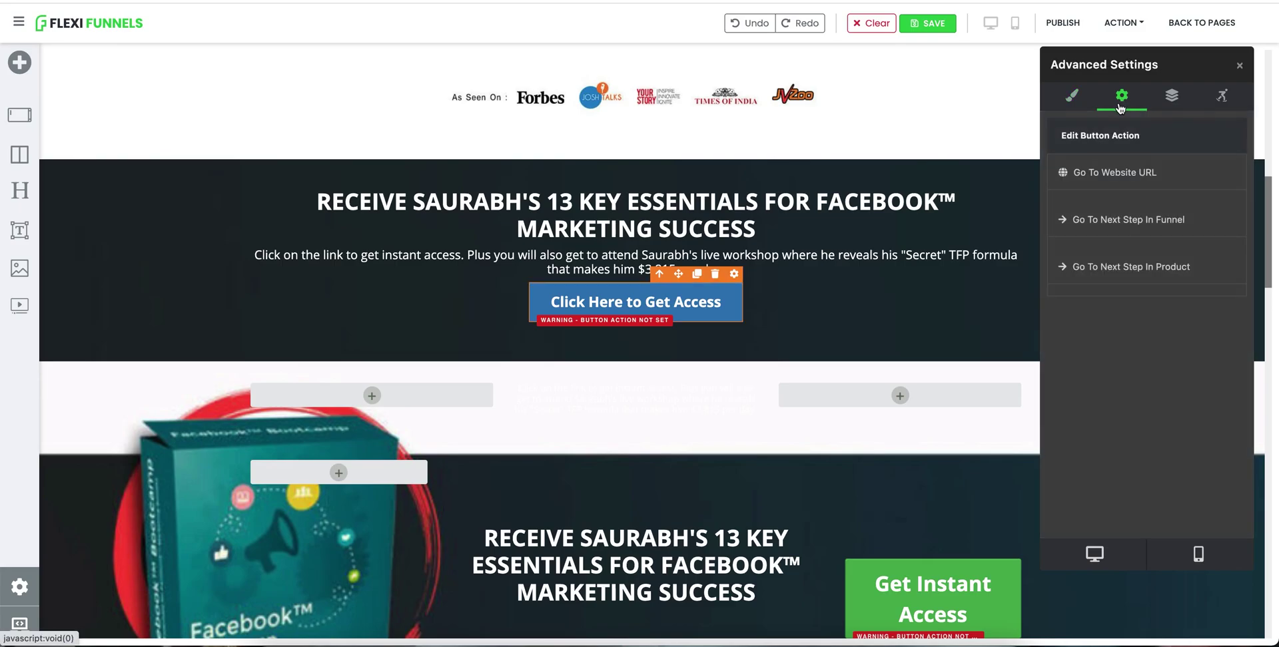
left_click(1108, 268)
left_click(1107, 319)
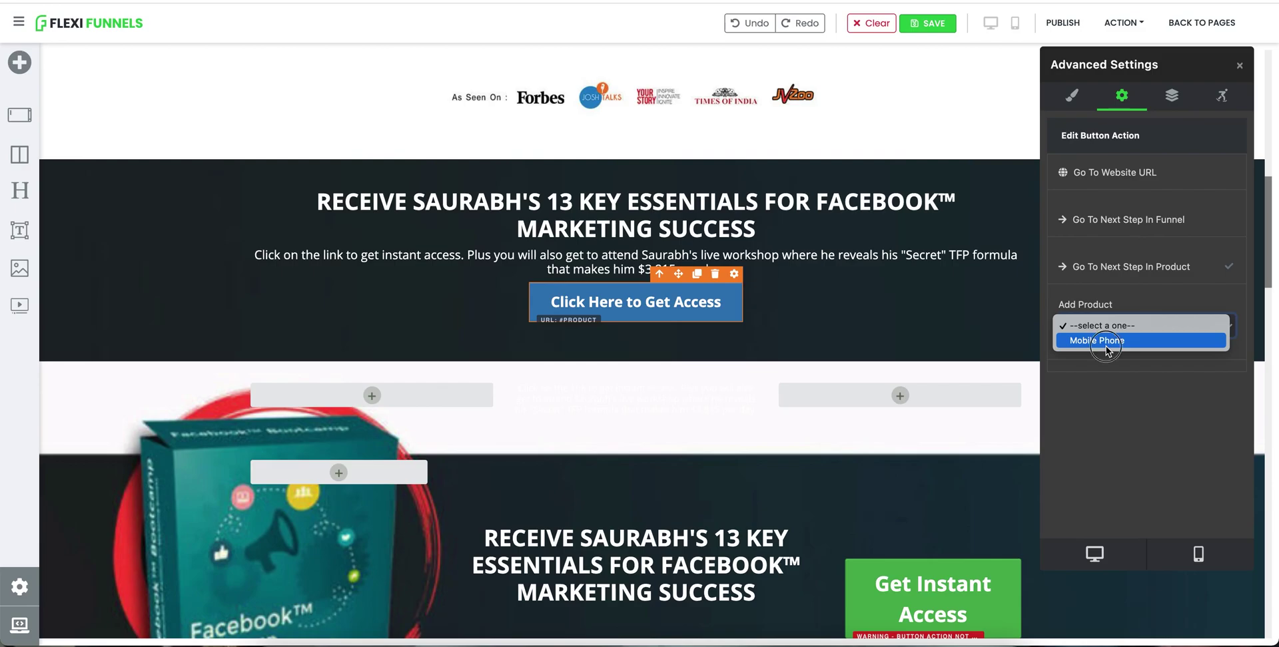
left_click(1106, 346)
left_click(1057, 22)
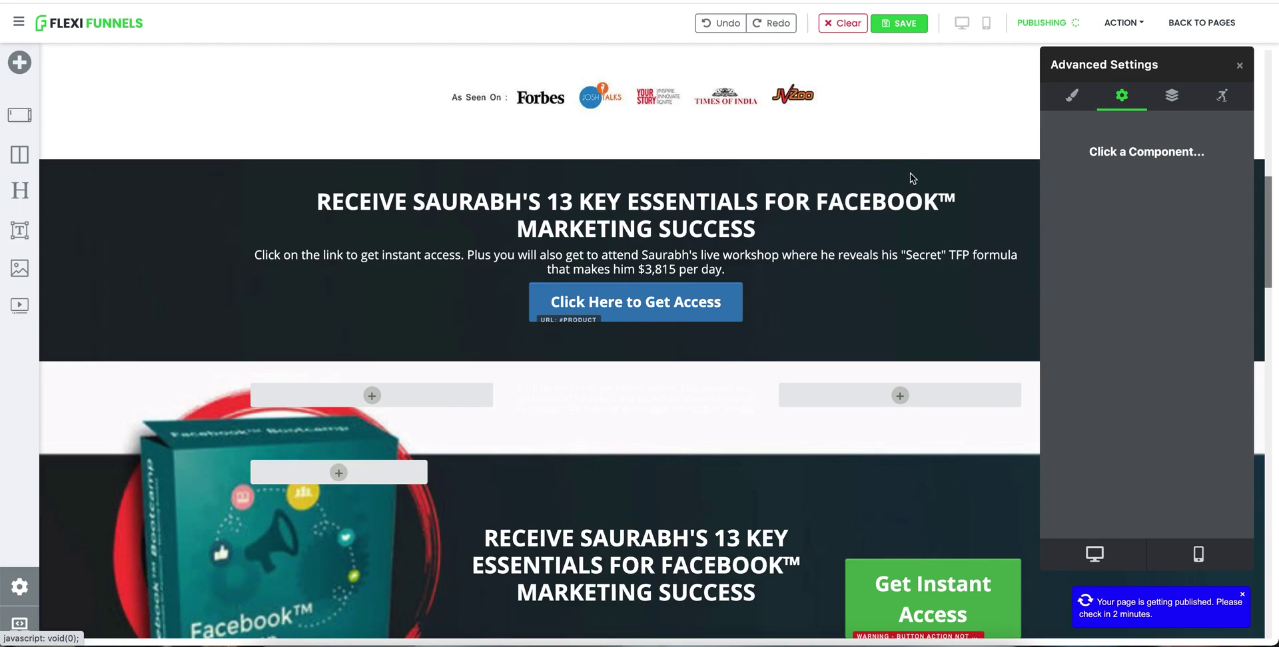
View the sb homepage outside the editor and examine its sections and call-to-action buttons
scroll(865, 259, "up", 5)
scroll(864, 258, "up", 2)
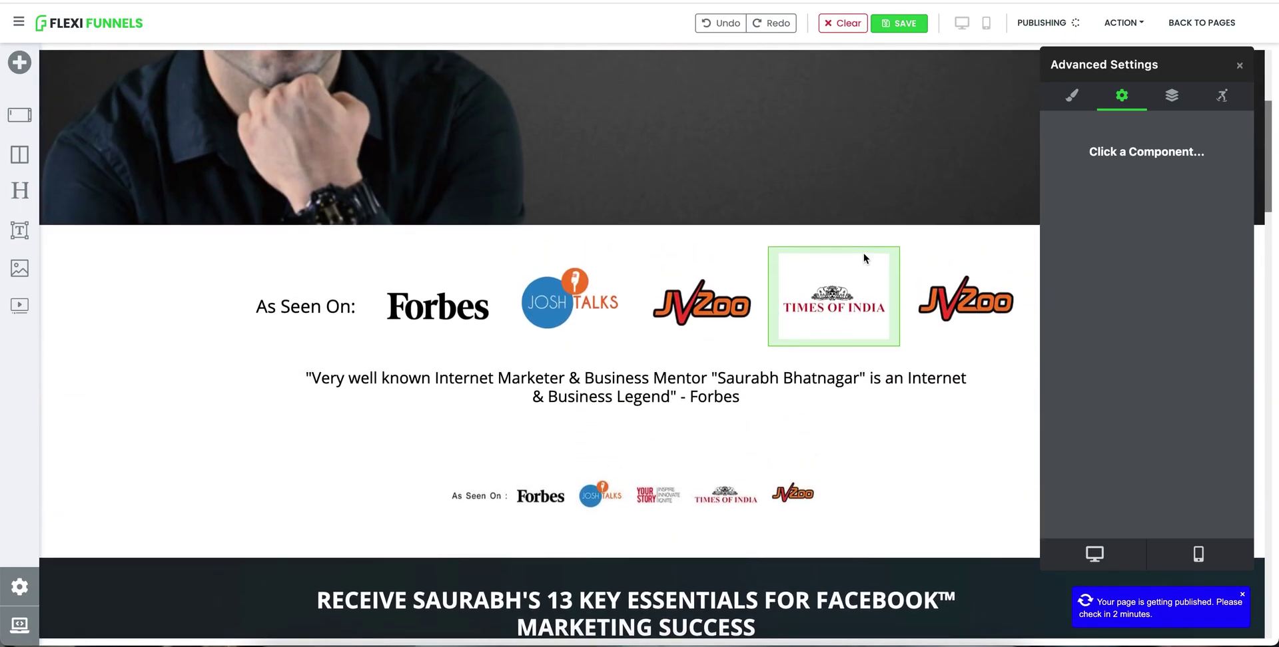
scroll(865, 258, "up", 5)
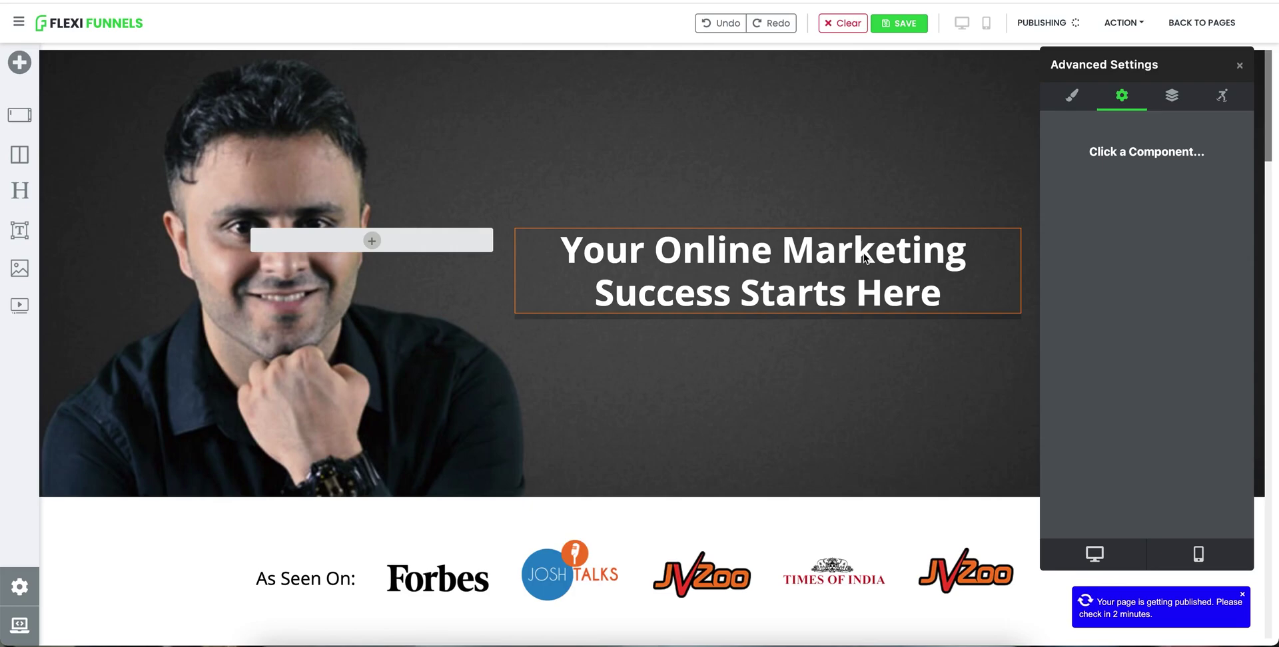
left_click(1122, 24)
left_click(1110, 56)
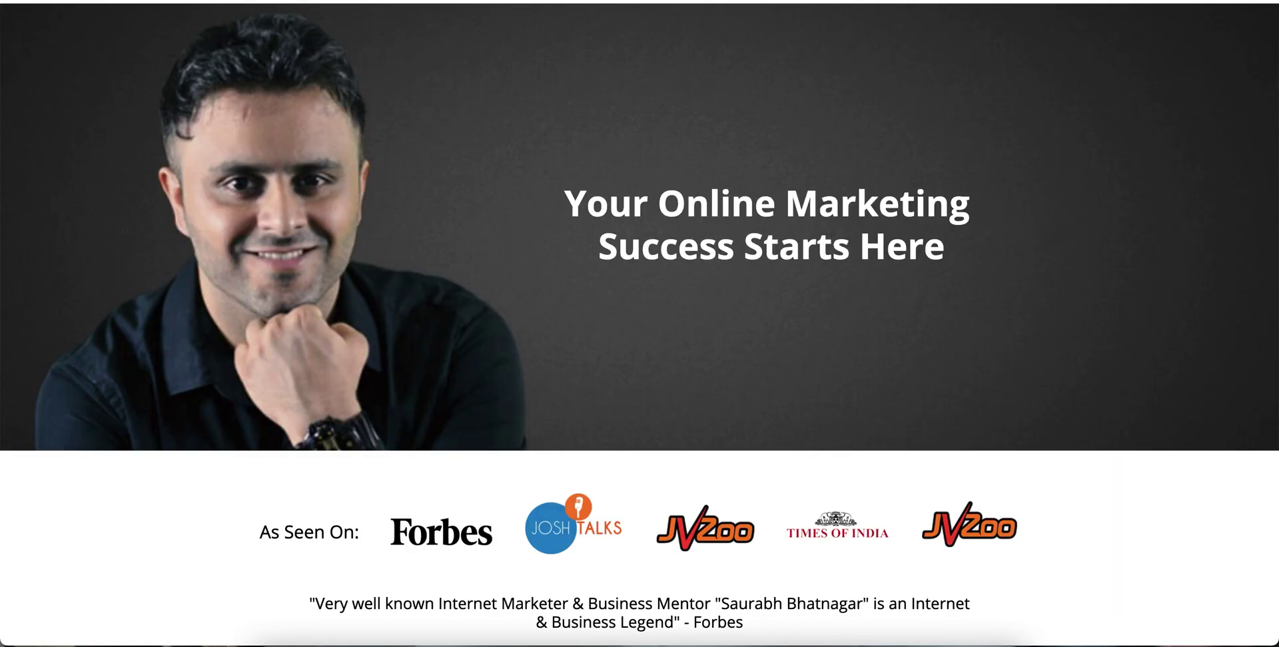
scroll(513, 286, "down", 10)
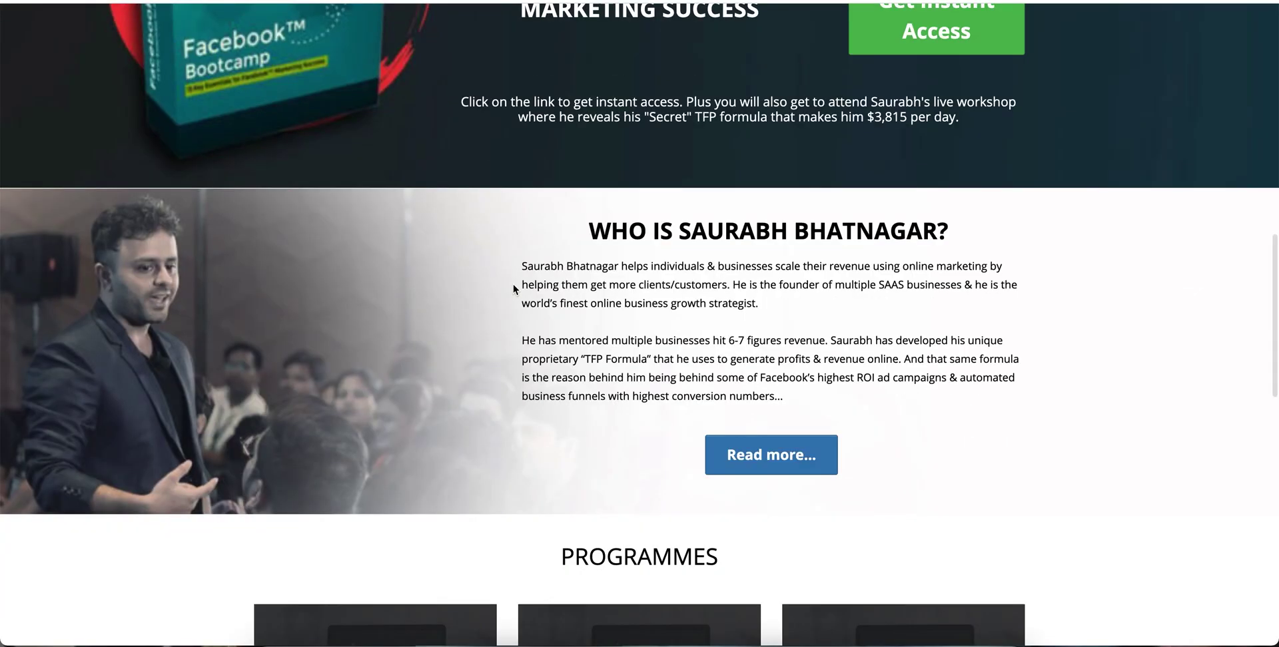
scroll(512, 285, "up", 3)
scroll(513, 285, "up", 4)
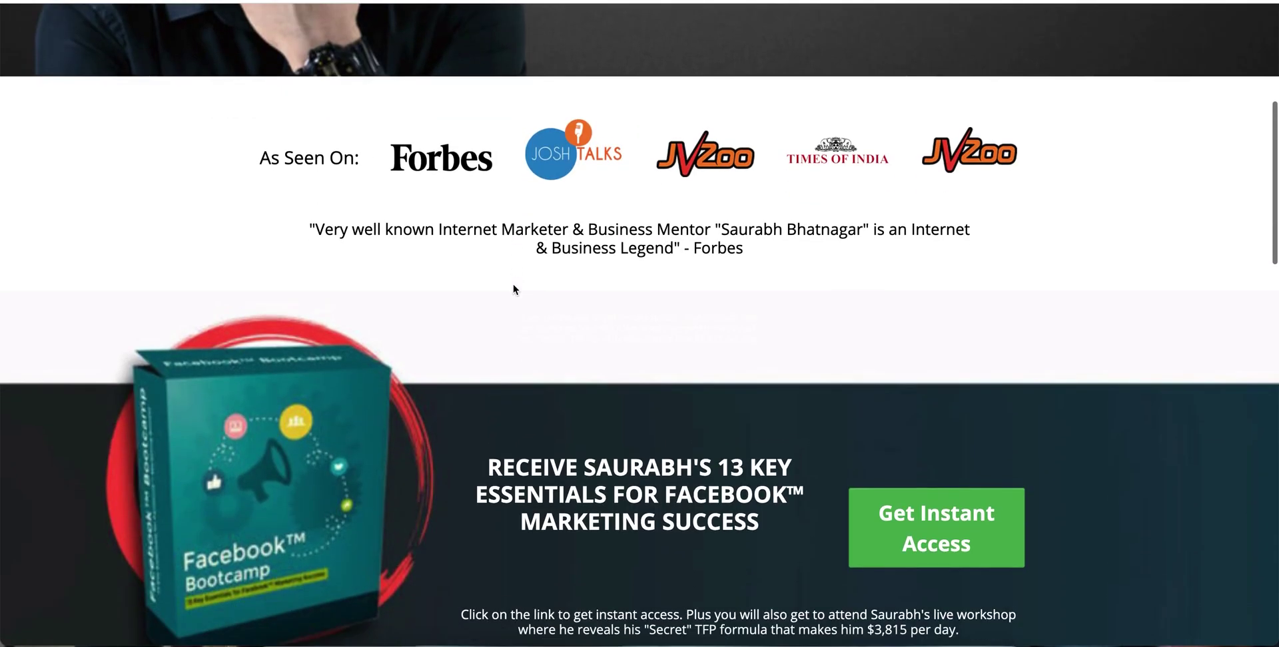
scroll(513, 287, "up", 6)
scroll(513, 286, "down", 15)
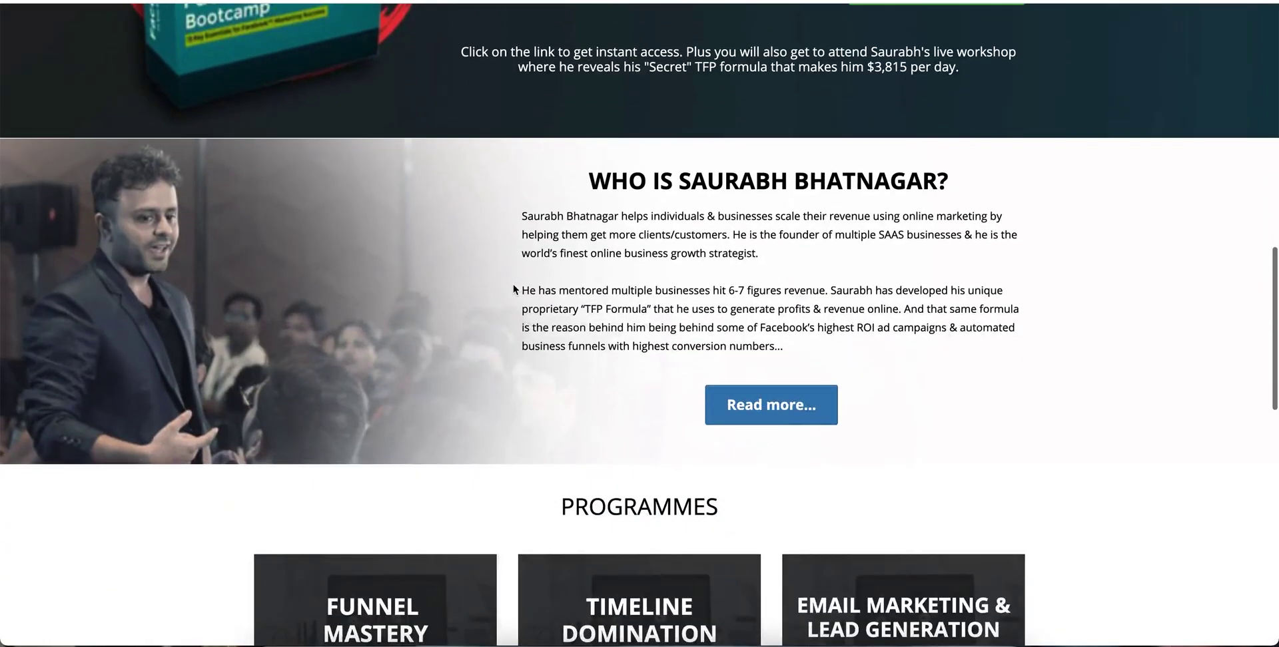
scroll(513, 286, "up", 8)
scroll(512, 286, "up", 8)
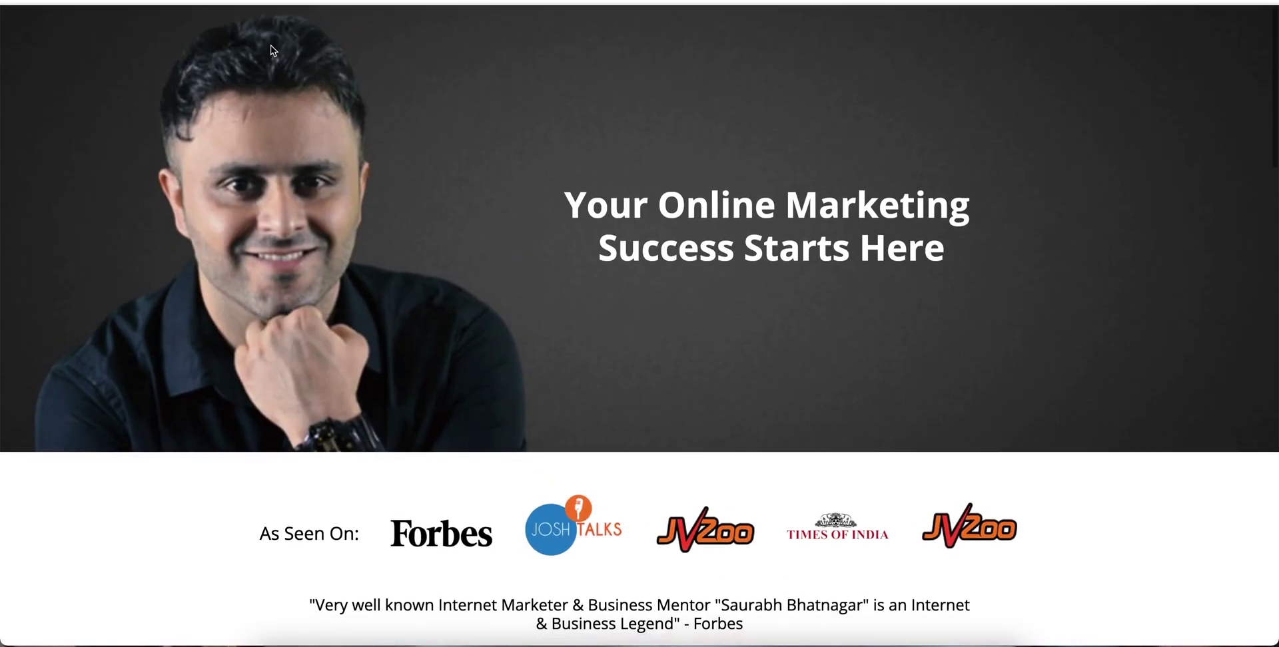
scroll(499, 256, "down", 20)
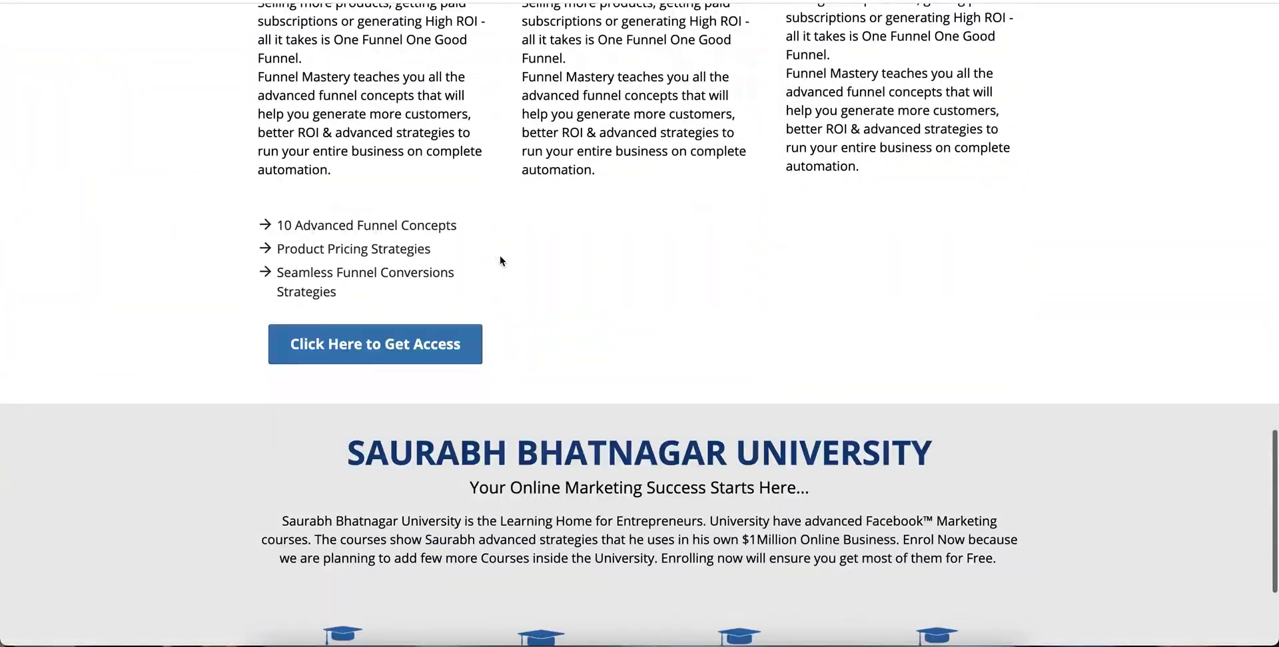
Set the dark "13 Key Essentials for Facebook Marketing Success" section with the blue button to show on Desktop & Mobile Devices, and publish the page
scroll(500, 256, "up", 15)
scroll(500, 256, "down", 3)
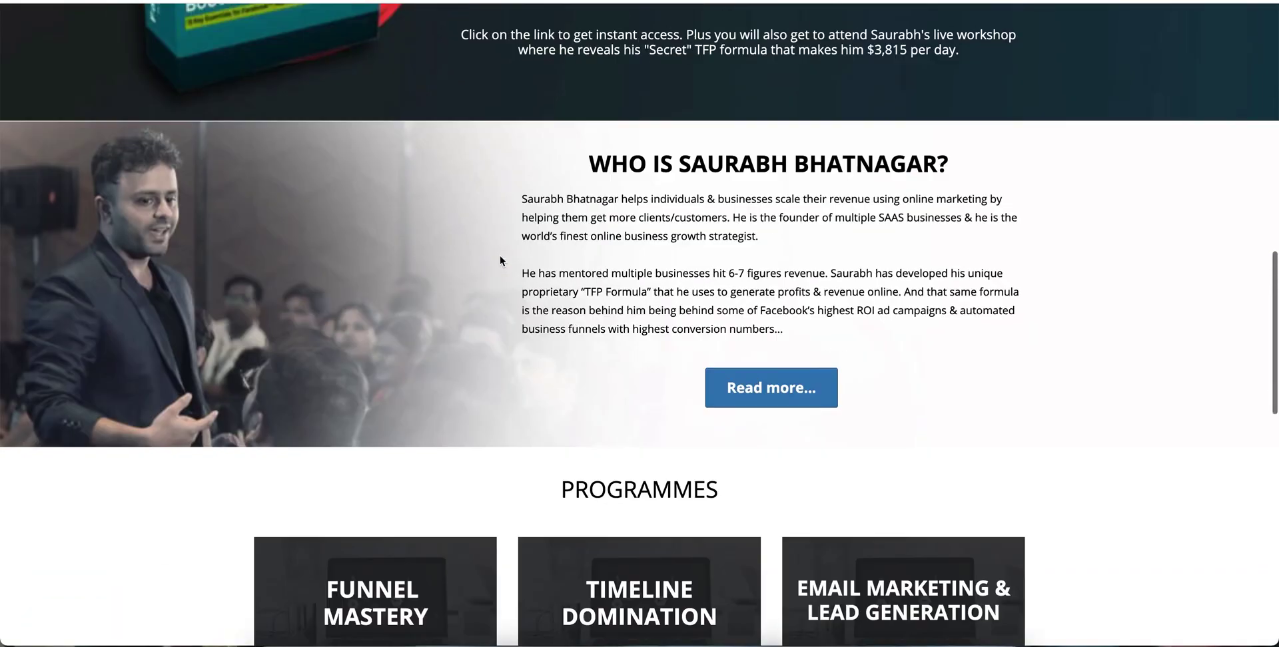
scroll(499, 256, "up", 8)
scroll(500, 259, "up", 6)
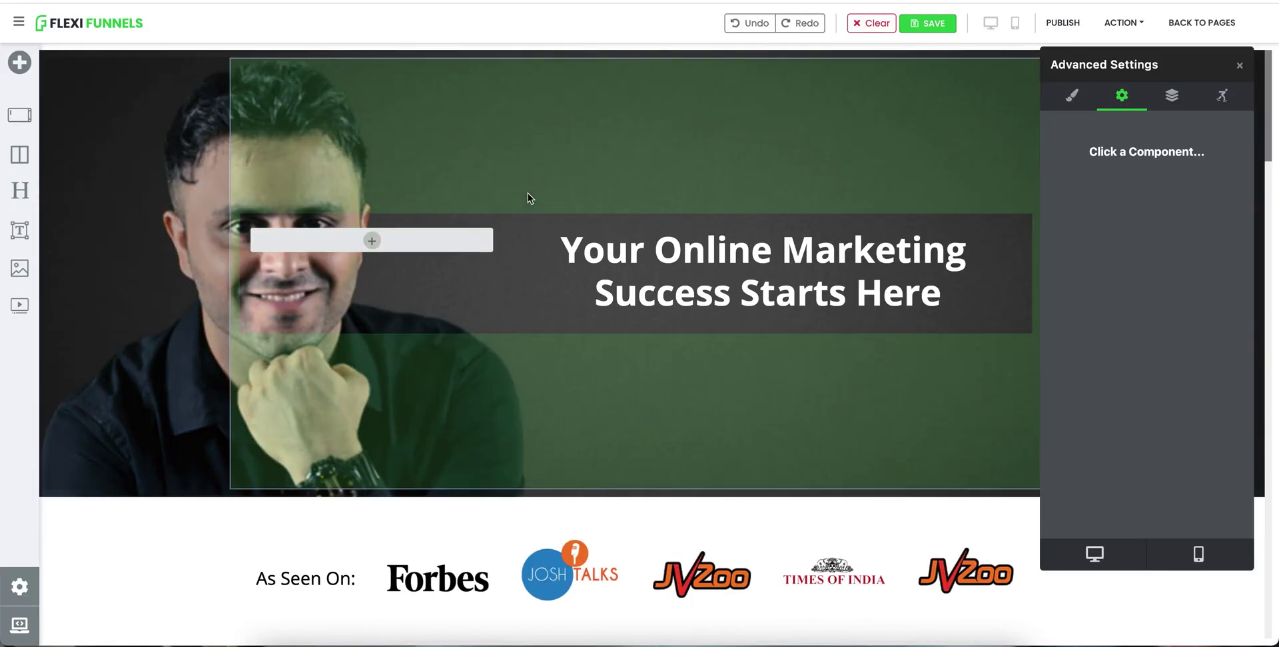
scroll(528, 193, "down", 7)
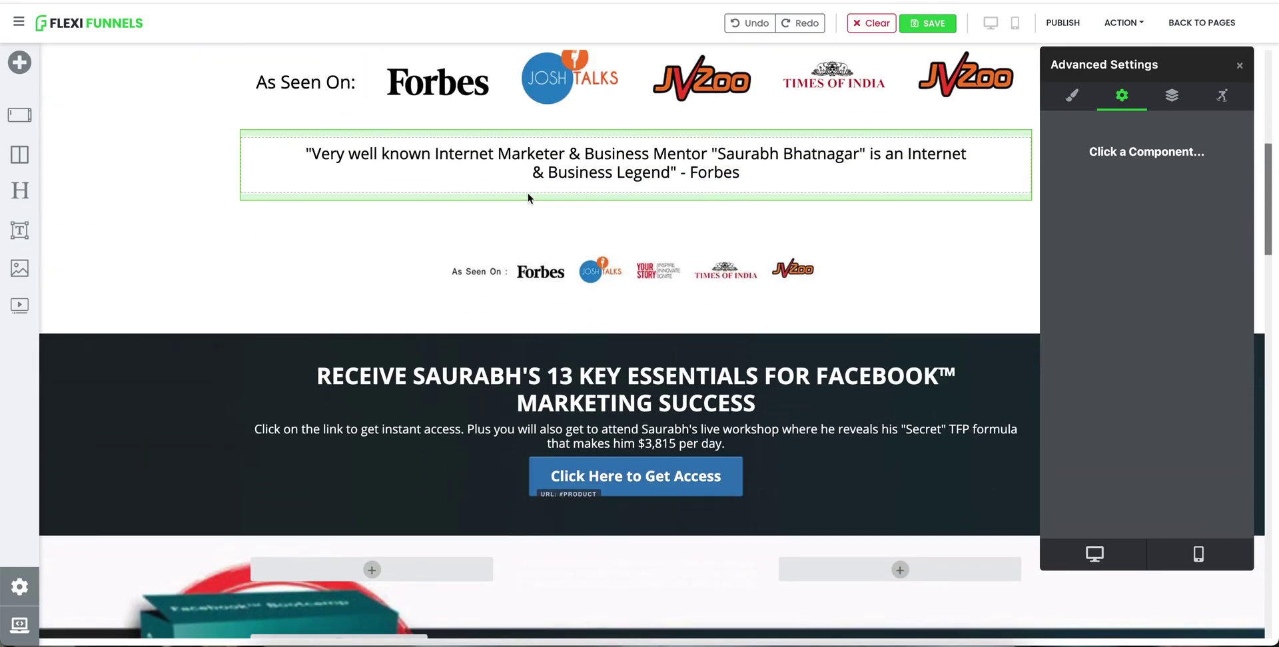
left_click(185, 339)
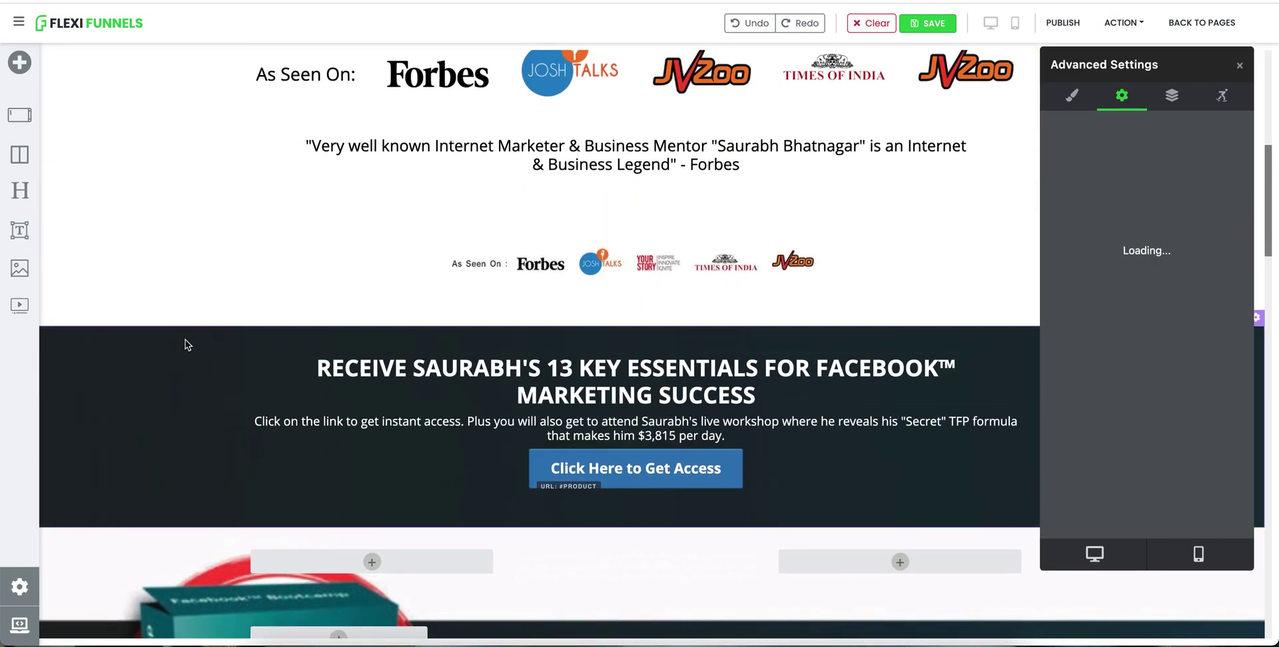
left_click(1072, 95)
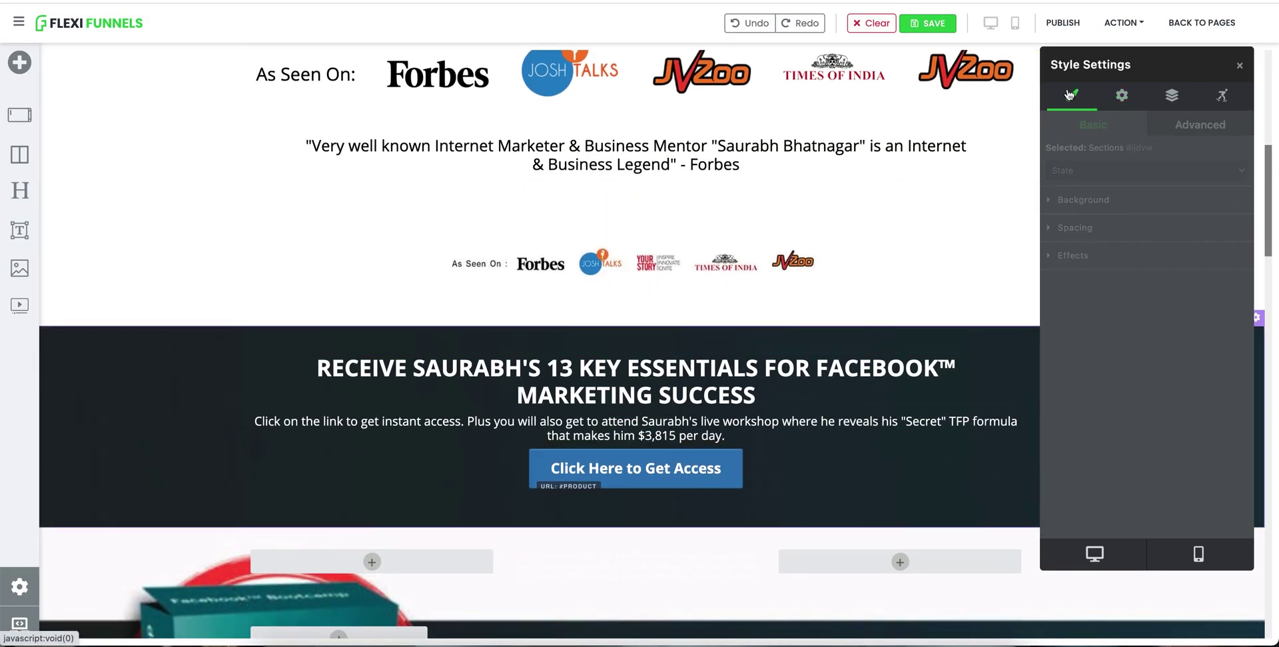
left_click(1121, 96)
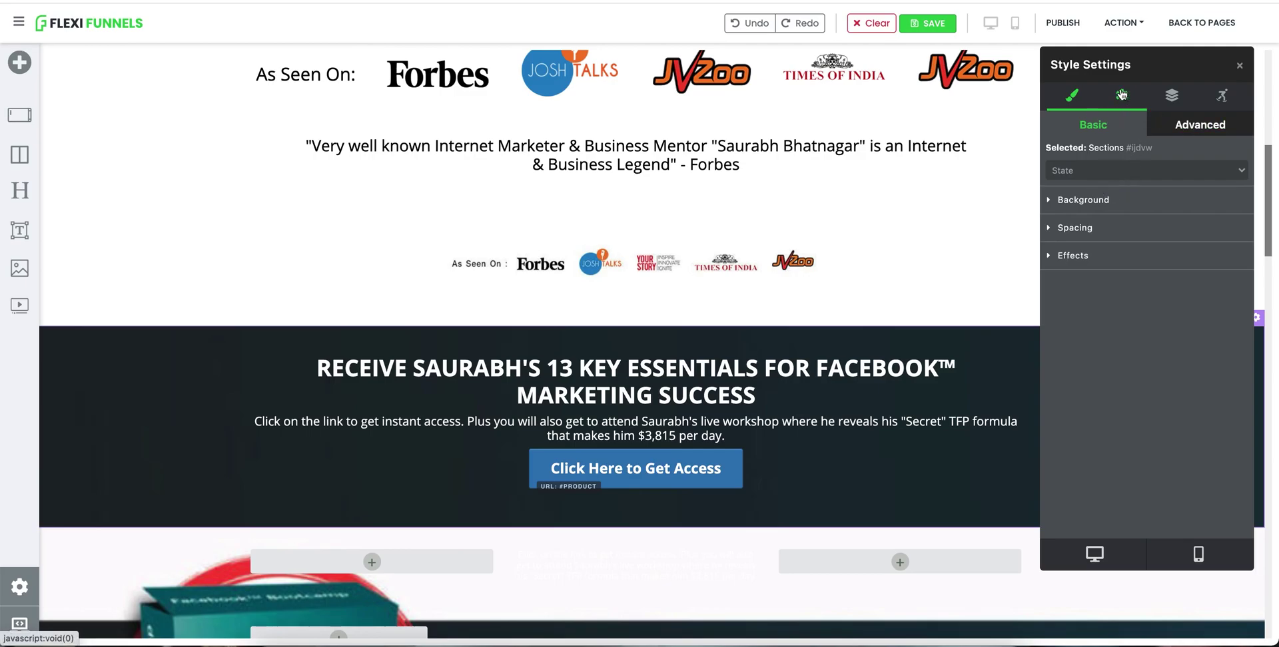
left_click(1072, 95)
left_click(1090, 203)
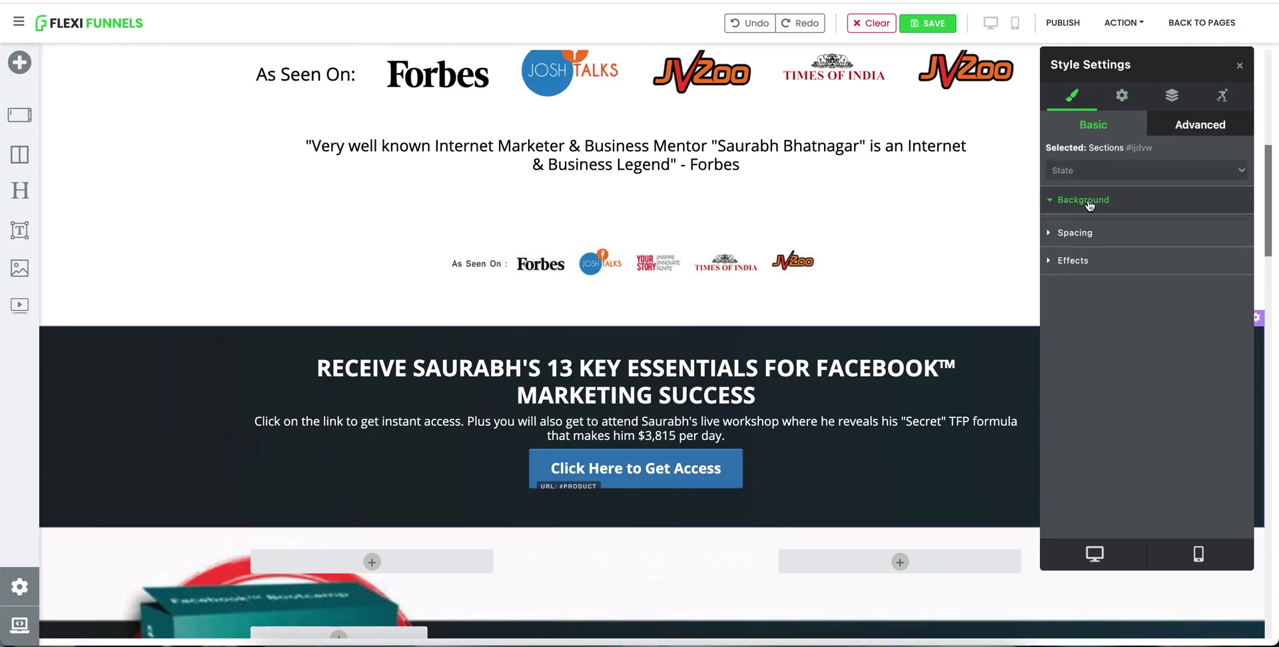
left_click(1084, 253)
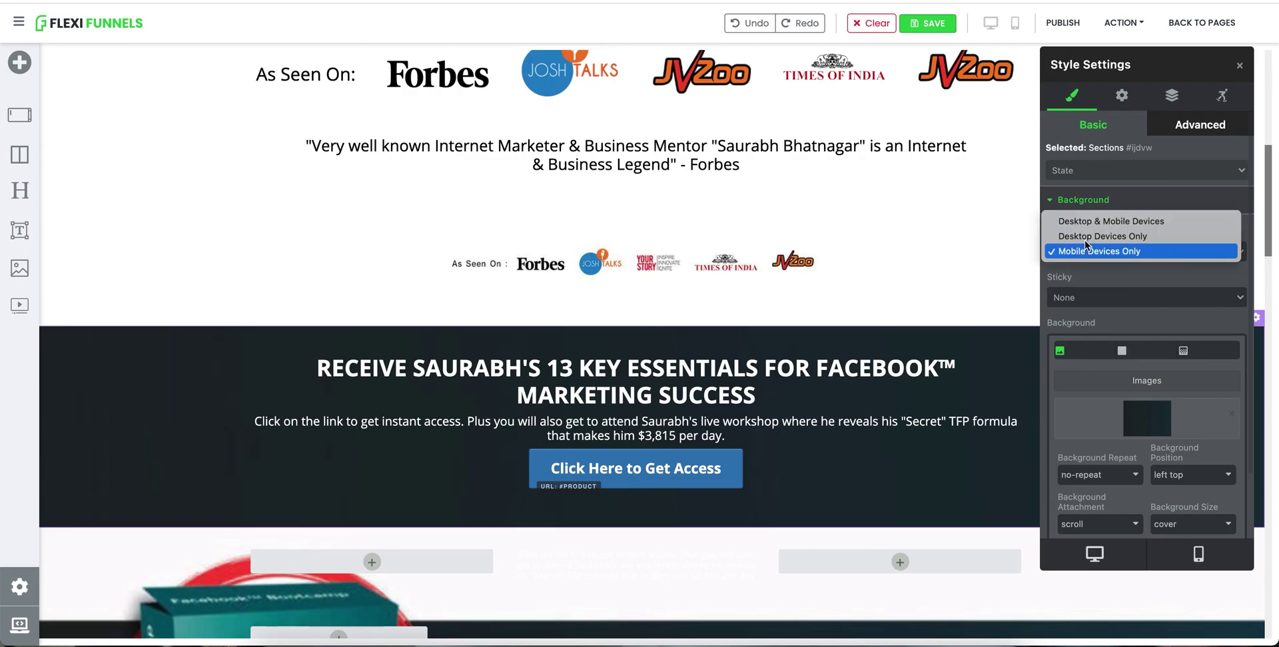
left_click(1087, 223)
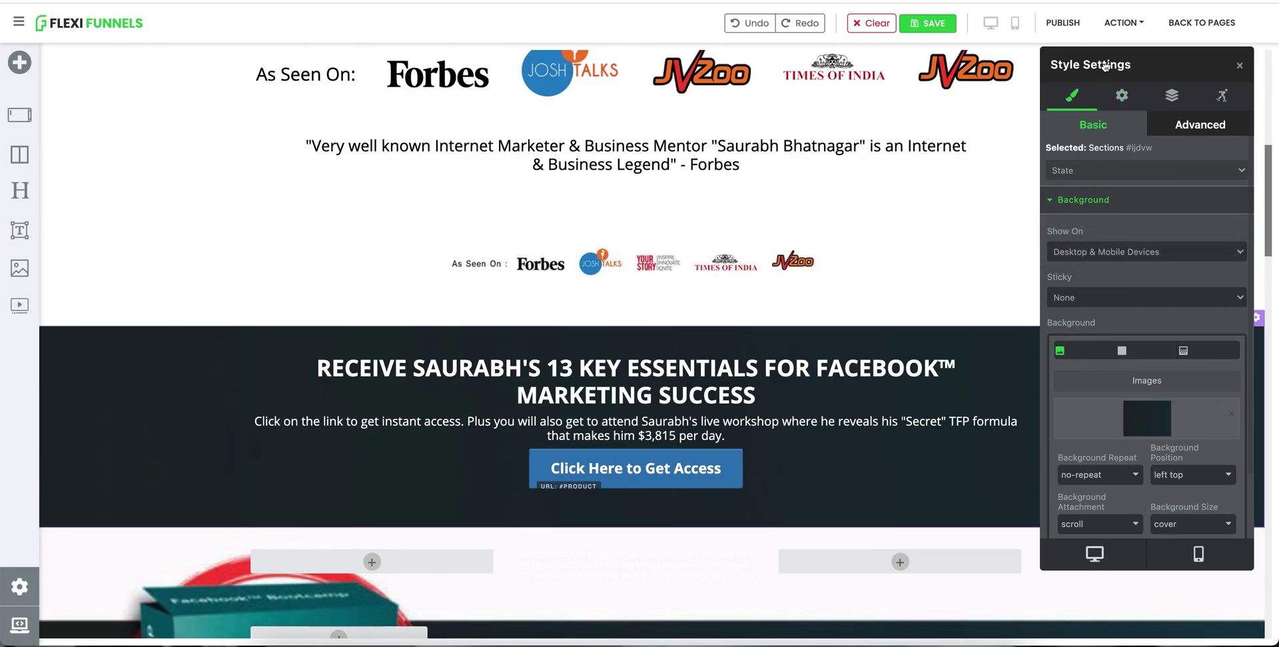
left_click(1064, 25)
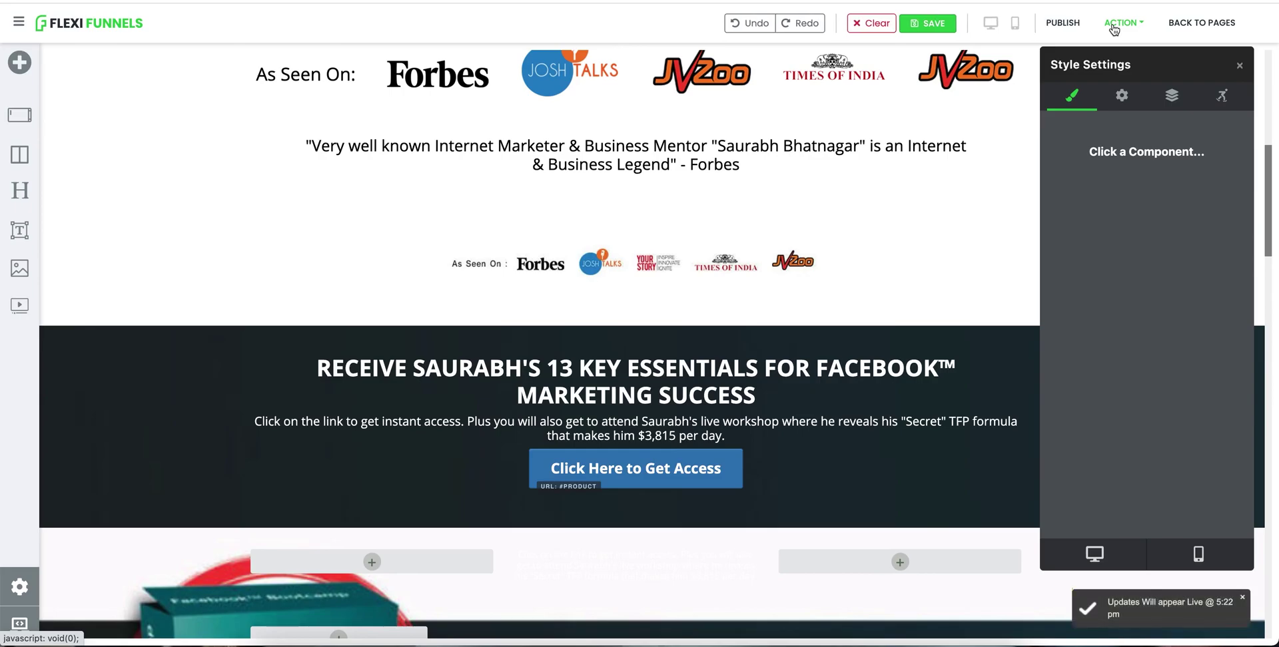
View the published homepage, examine the section with the blue "Click Here to Get Access" button, and follow that button to its checkout
left_click(1114, 24)
left_click(1107, 48)
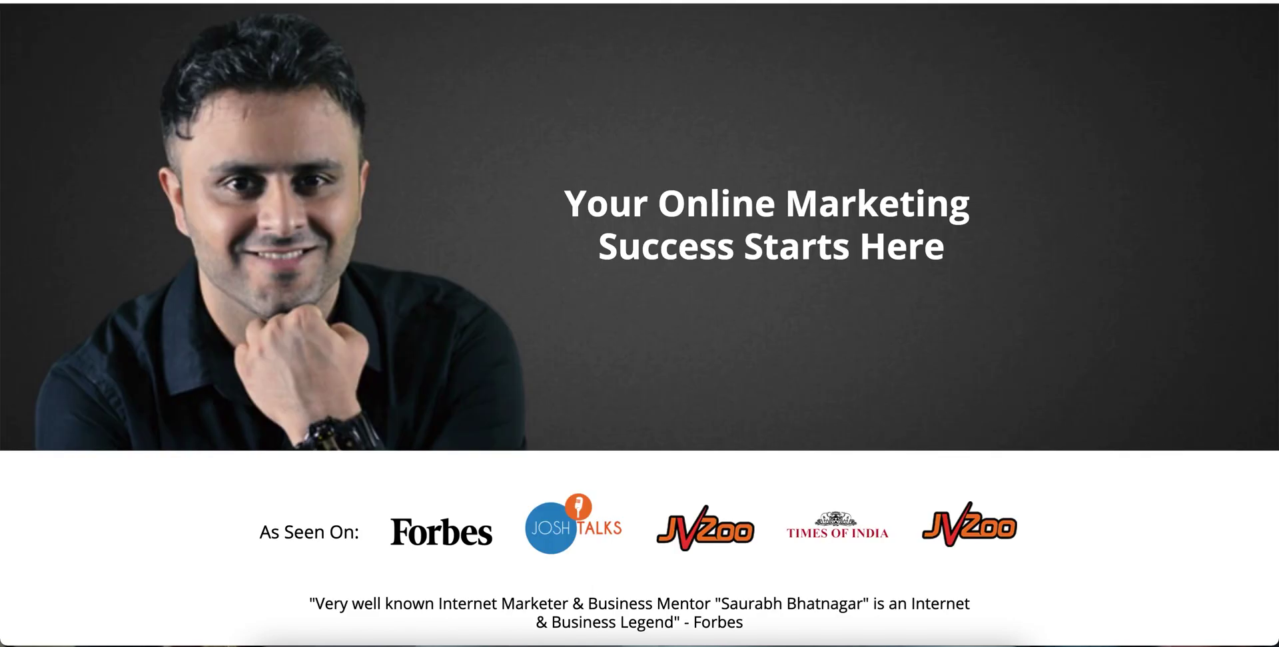
scroll(502, 239, "down", 6)
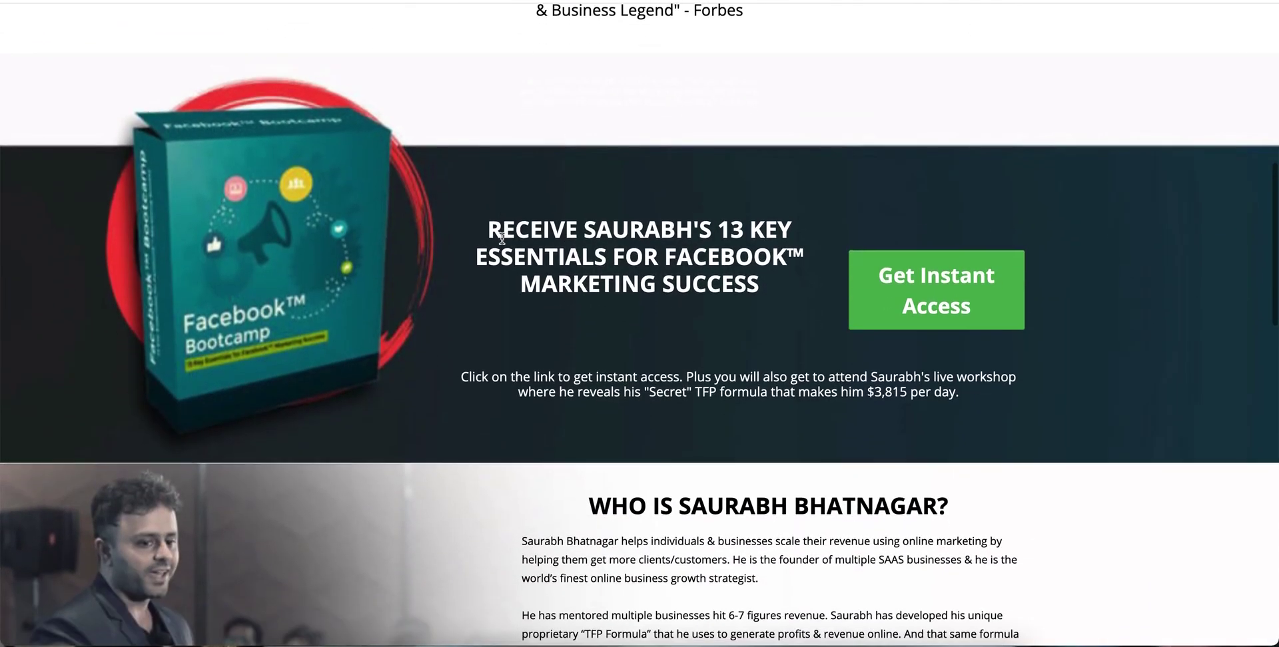
scroll(501, 237, "down", 13)
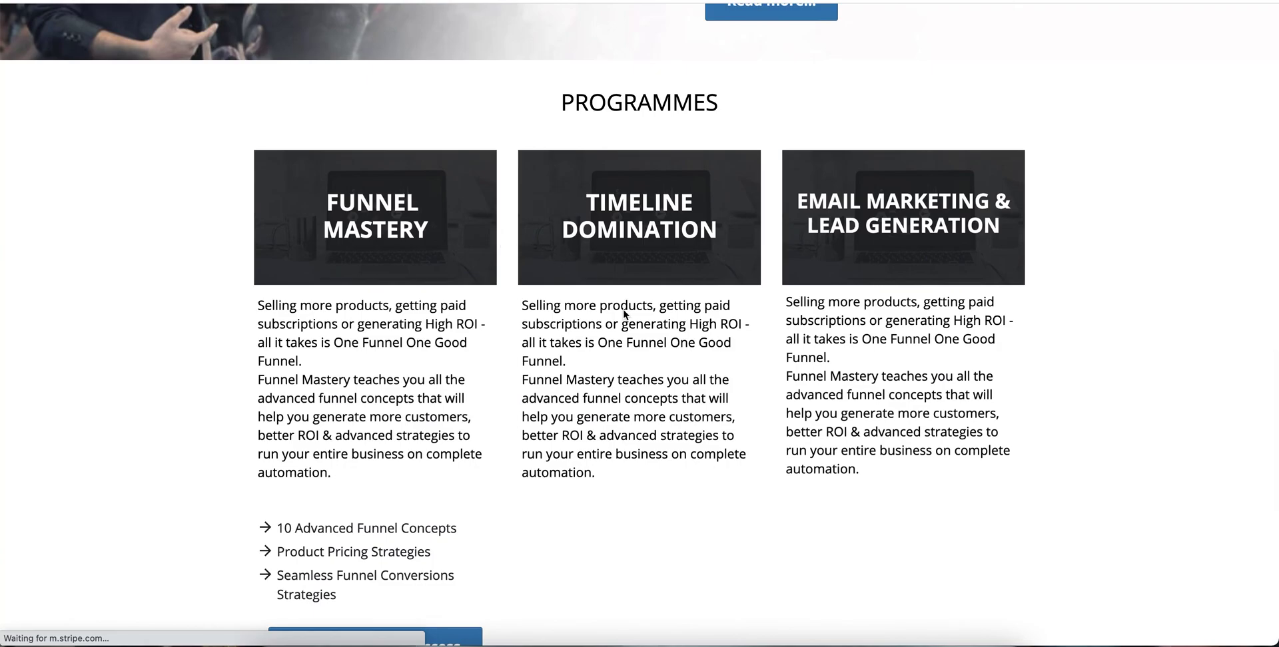
scroll(625, 314, "up", 9)
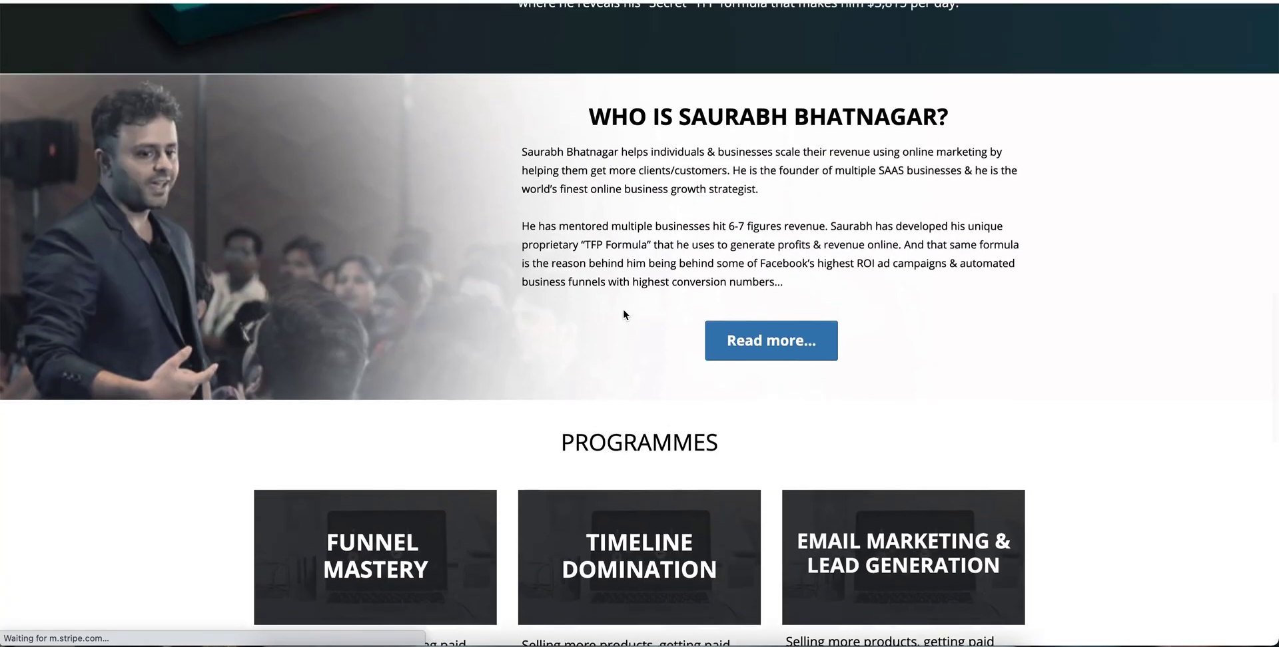
scroll(624, 314, "up", 9)
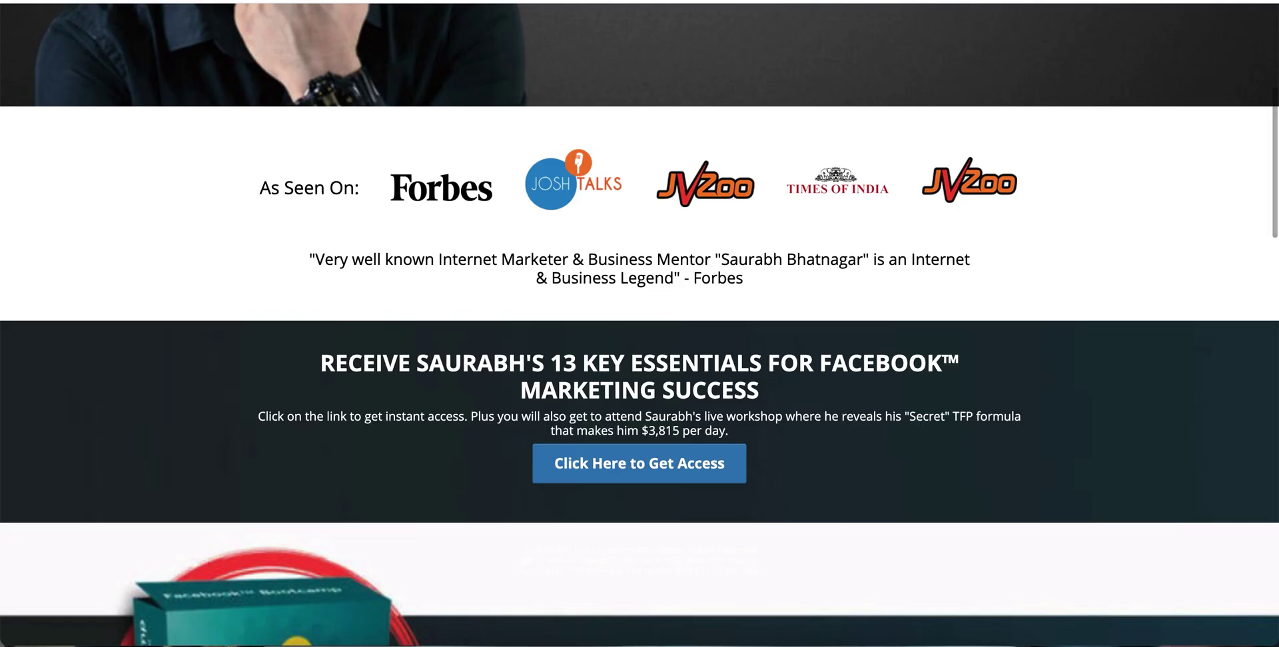
scroll(625, 314, "up", 5)
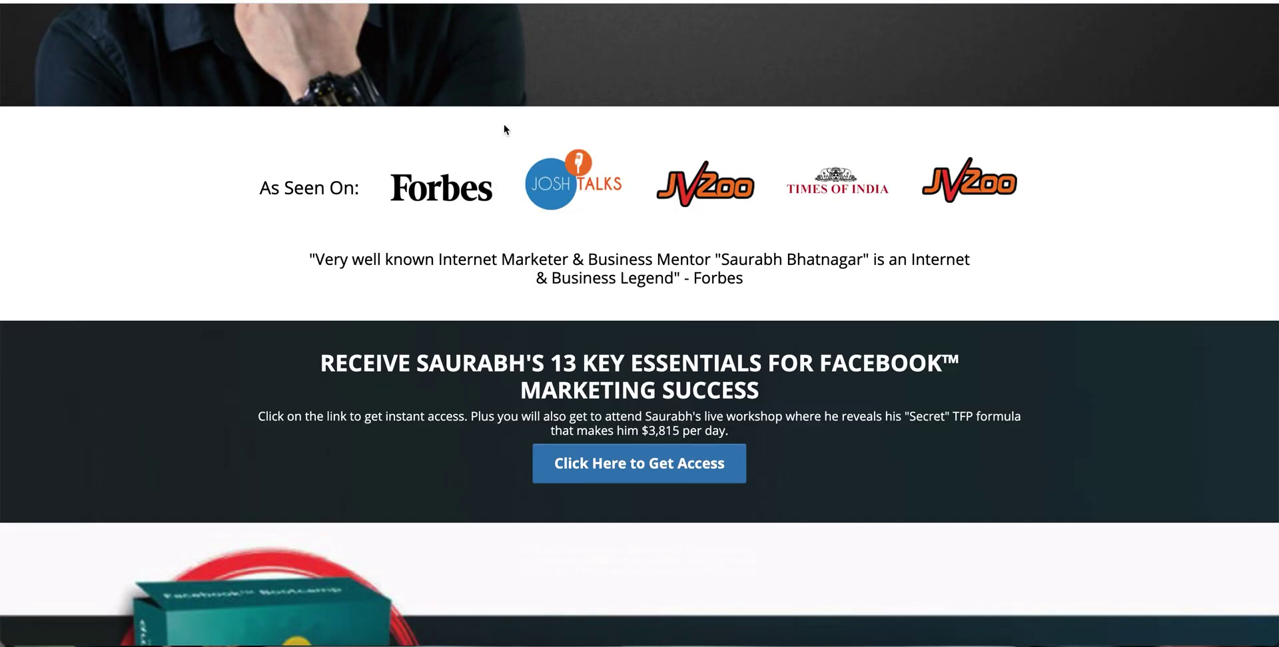
scroll(516, 206, "up", 1)
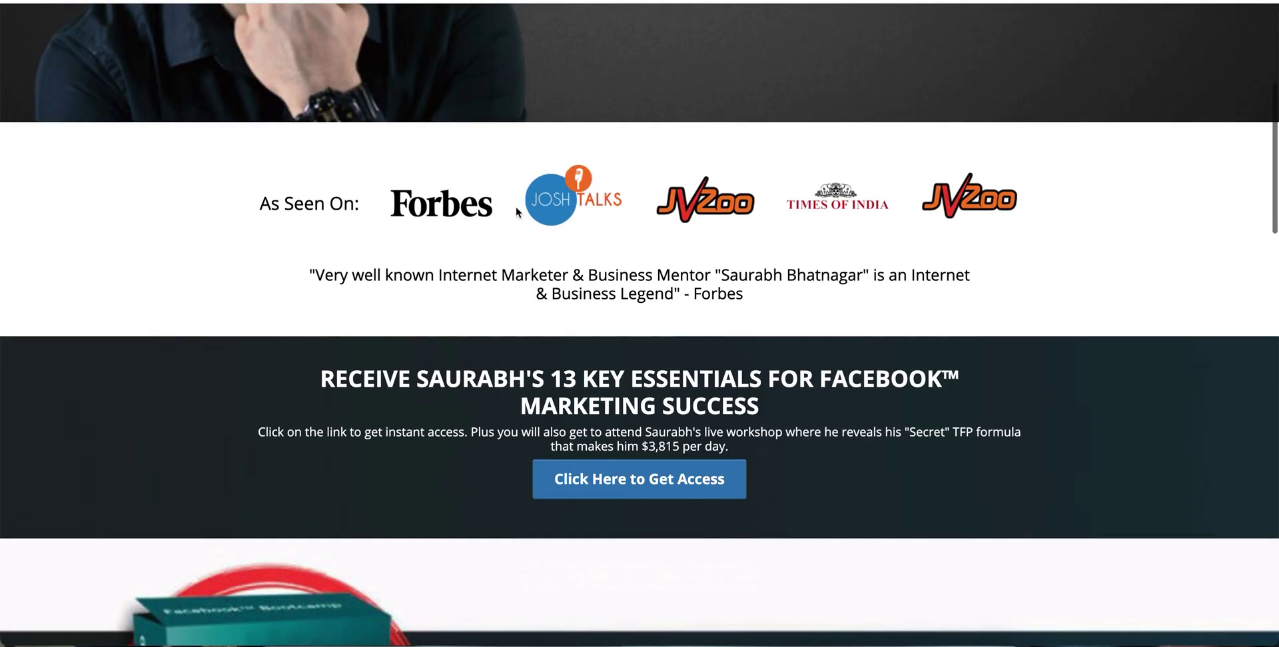
scroll(515, 206, "down", 1)
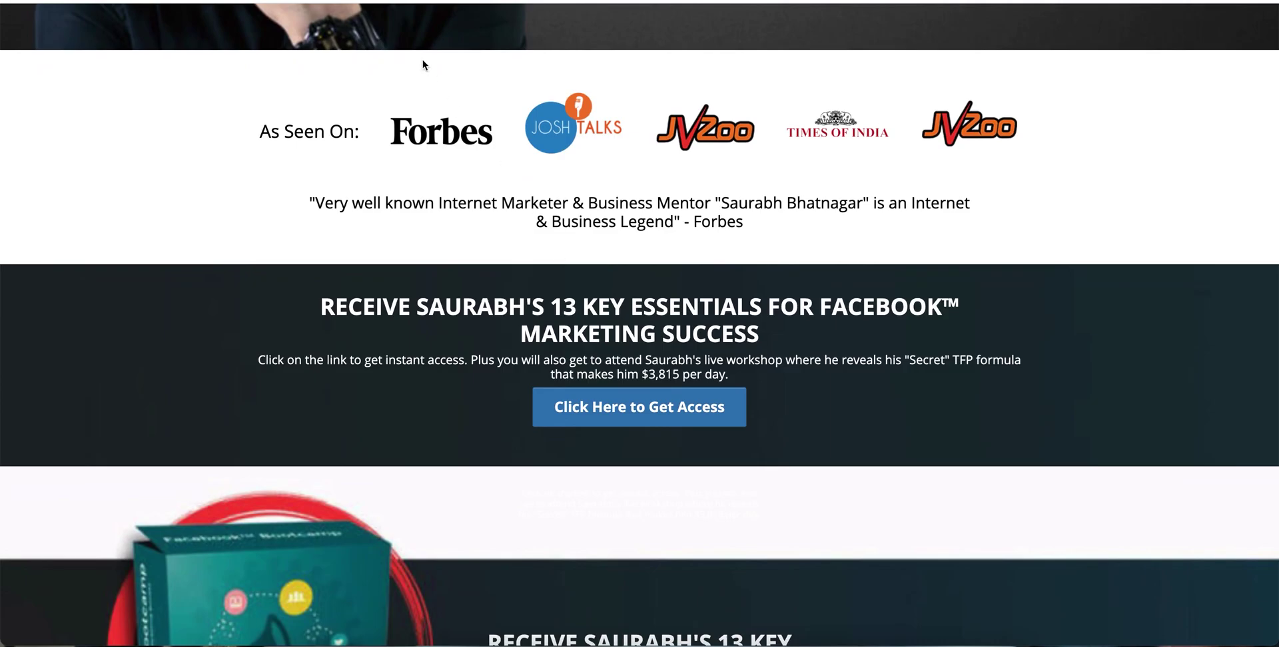
scroll(512, 193, "up", 1)
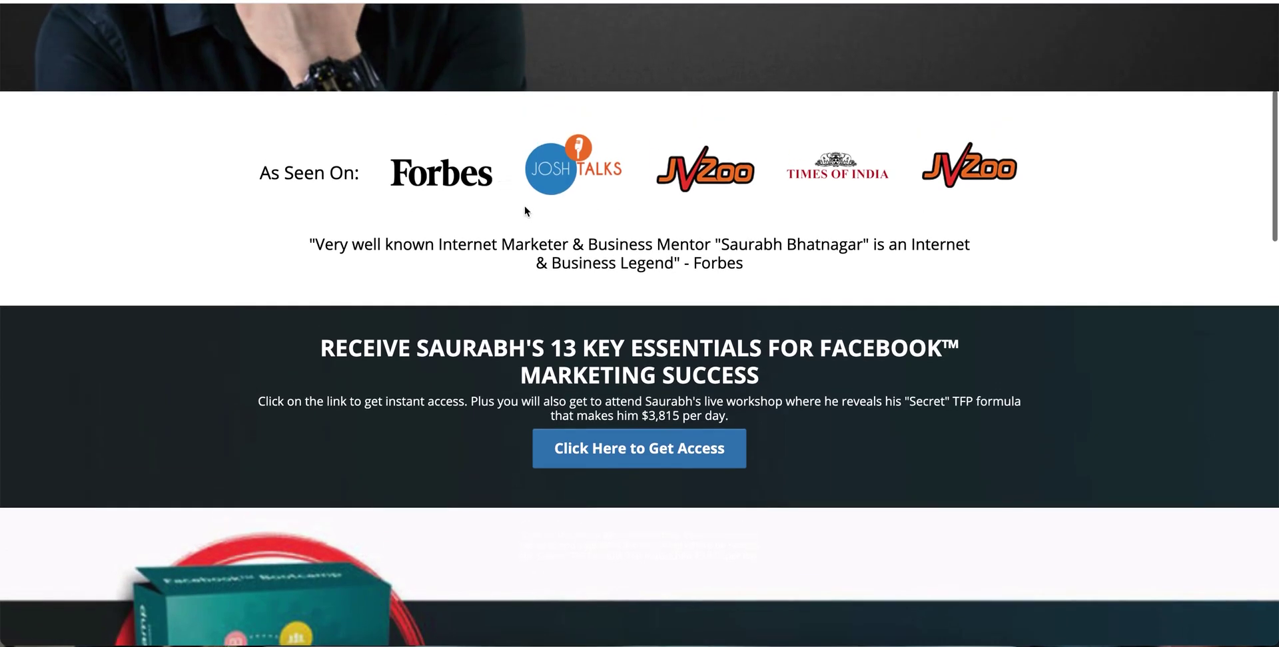
left_click(636, 451)
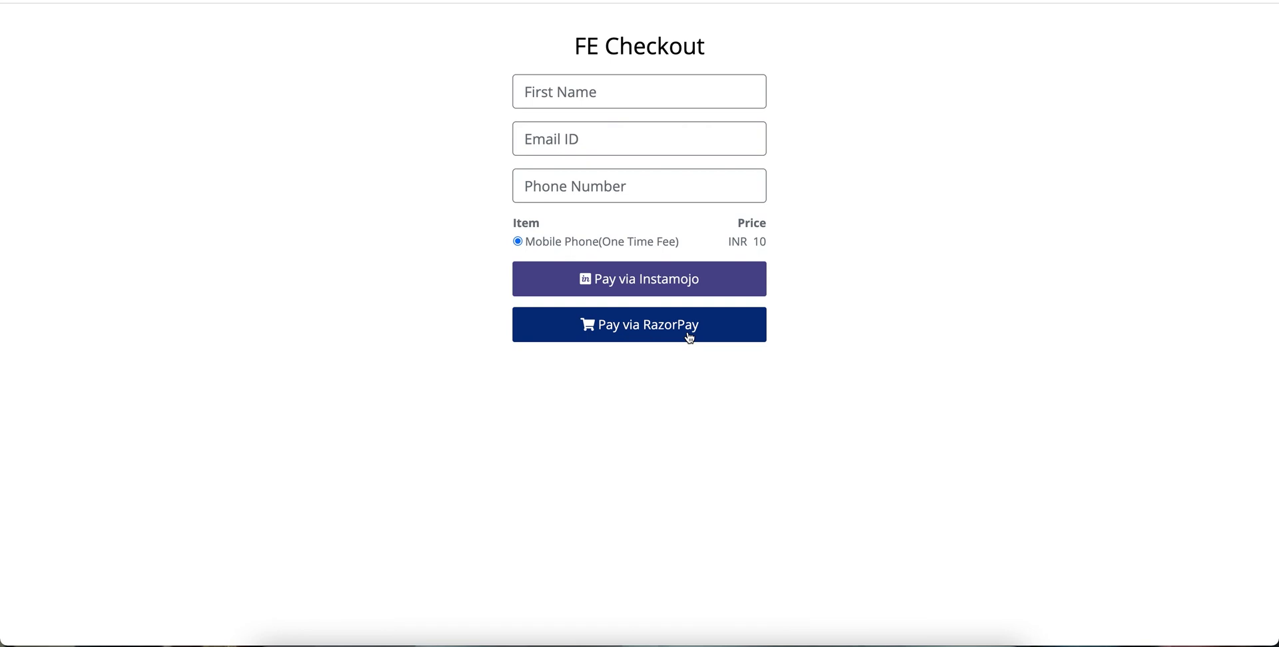
Load the published homepage in an Incognito window and go to the checkout through the blue "Click Here to Get Access" button
key("super+shift+n")
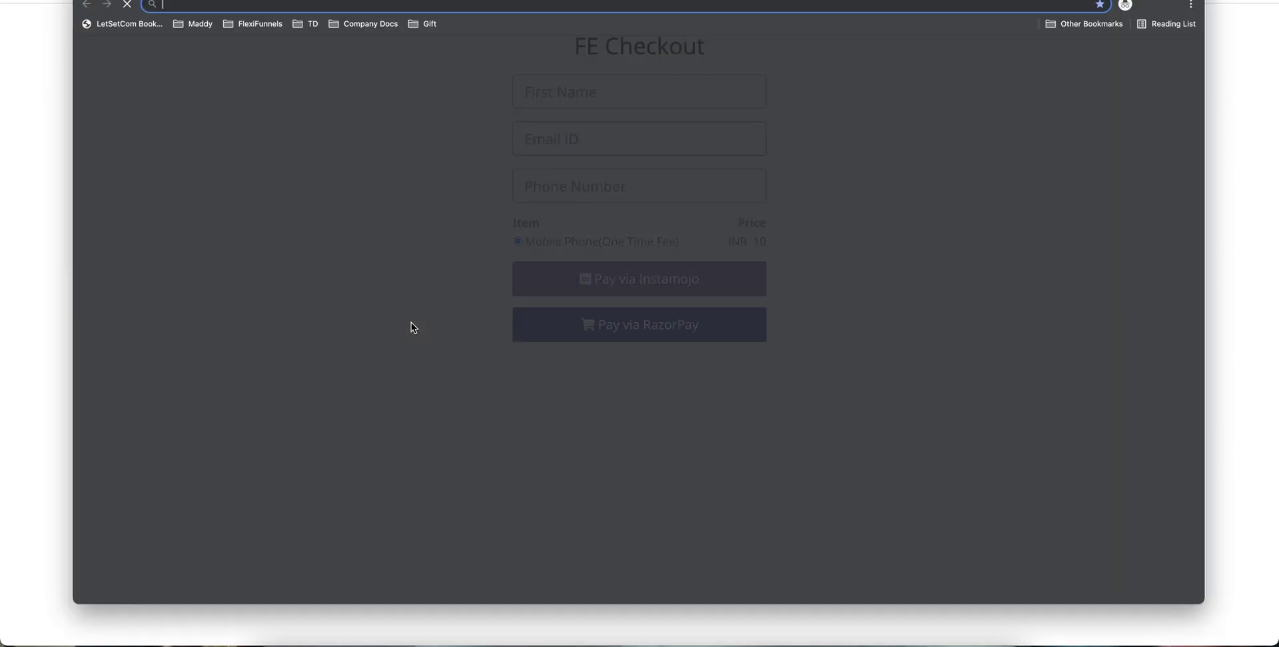
type("https://sbu.flexifunnels.com/8wkzcwid?id=2023")
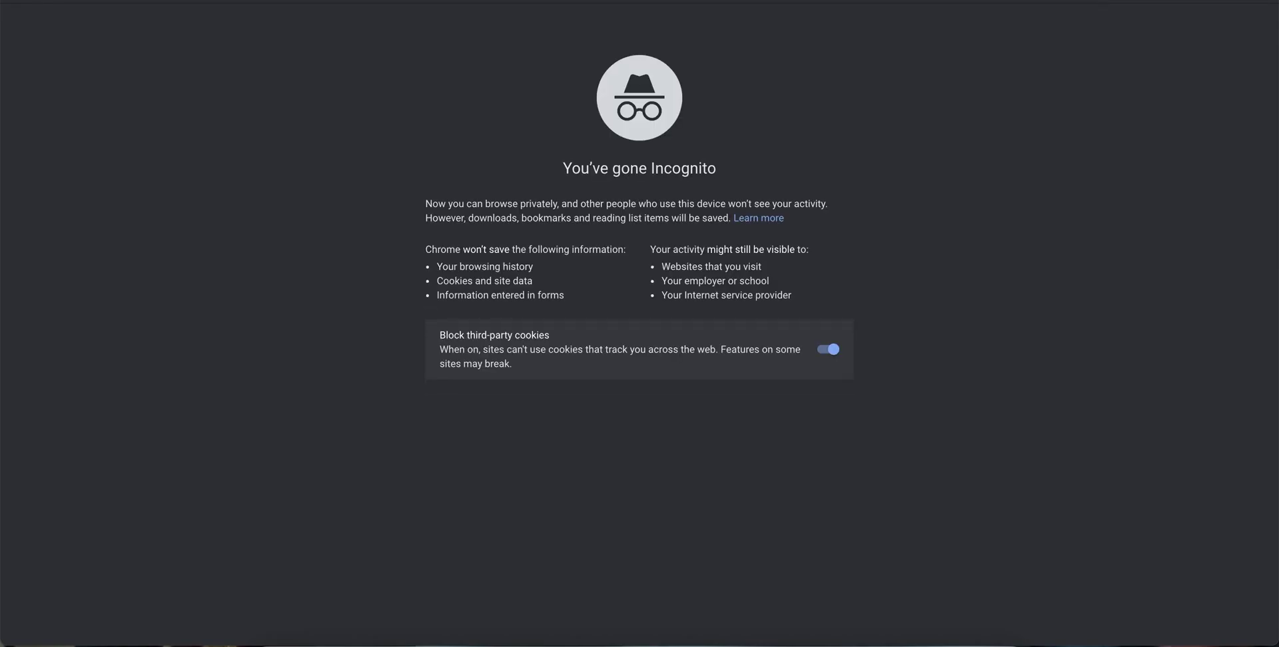
key("super+m")
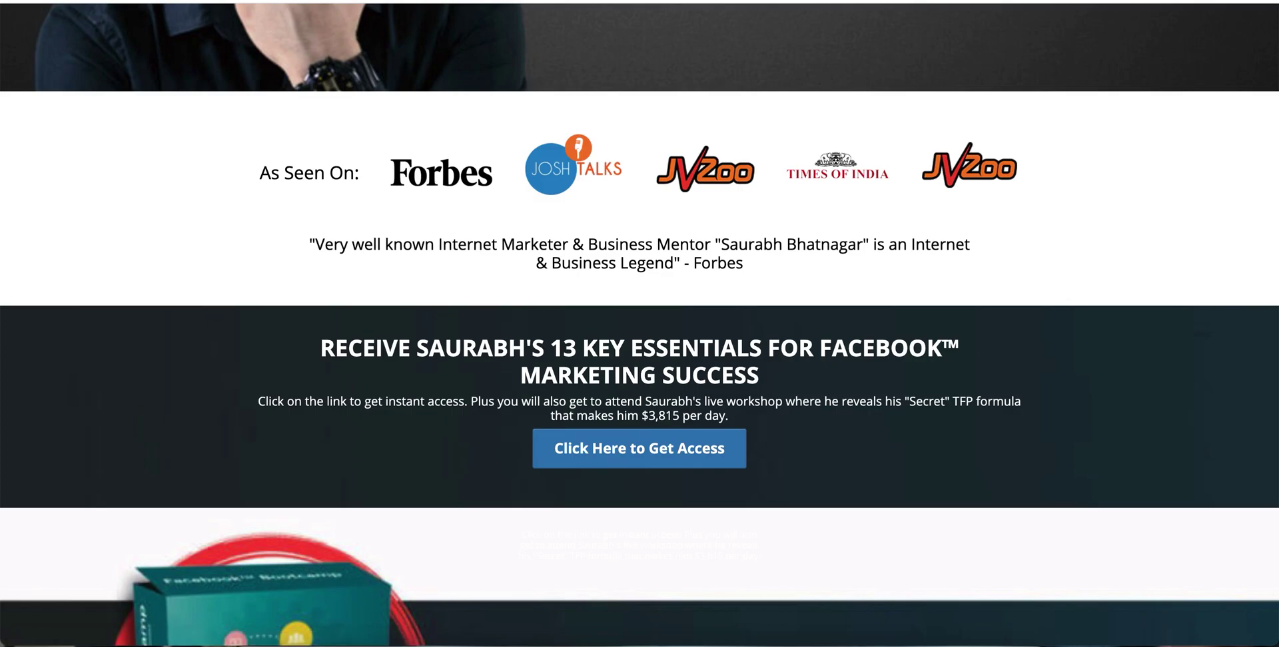
left_click(974, 629)
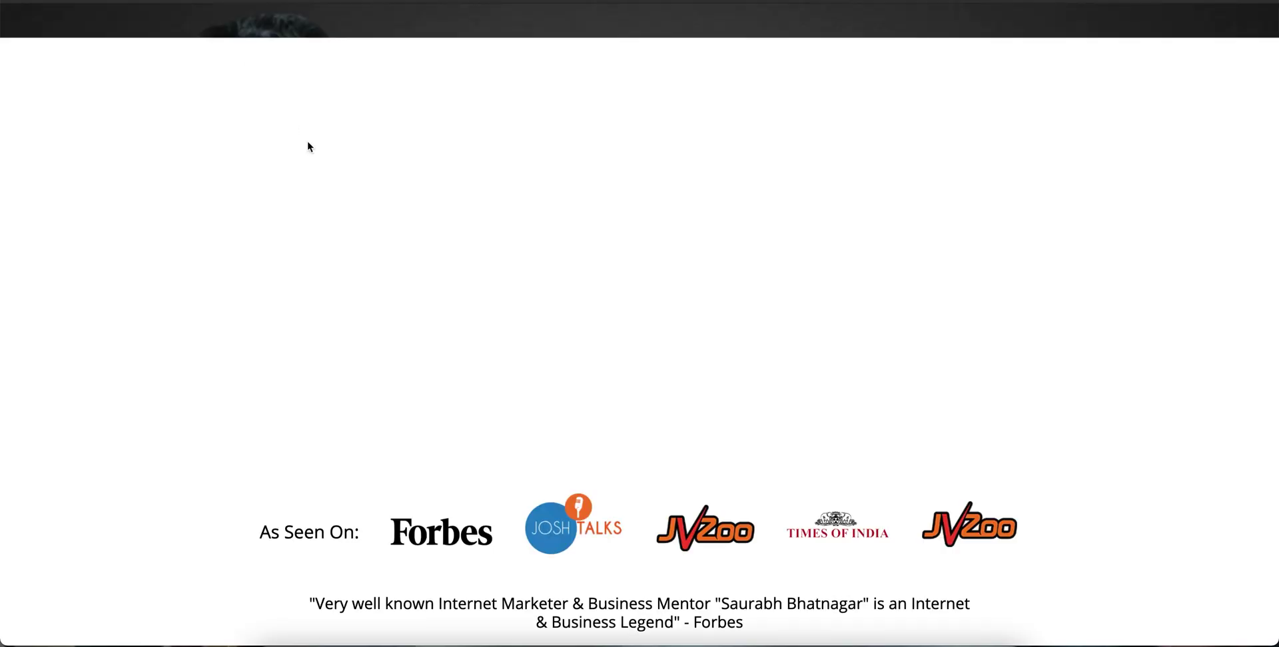
scroll(387, 257, "down", 4)
scroll(386, 257, "down", 4)
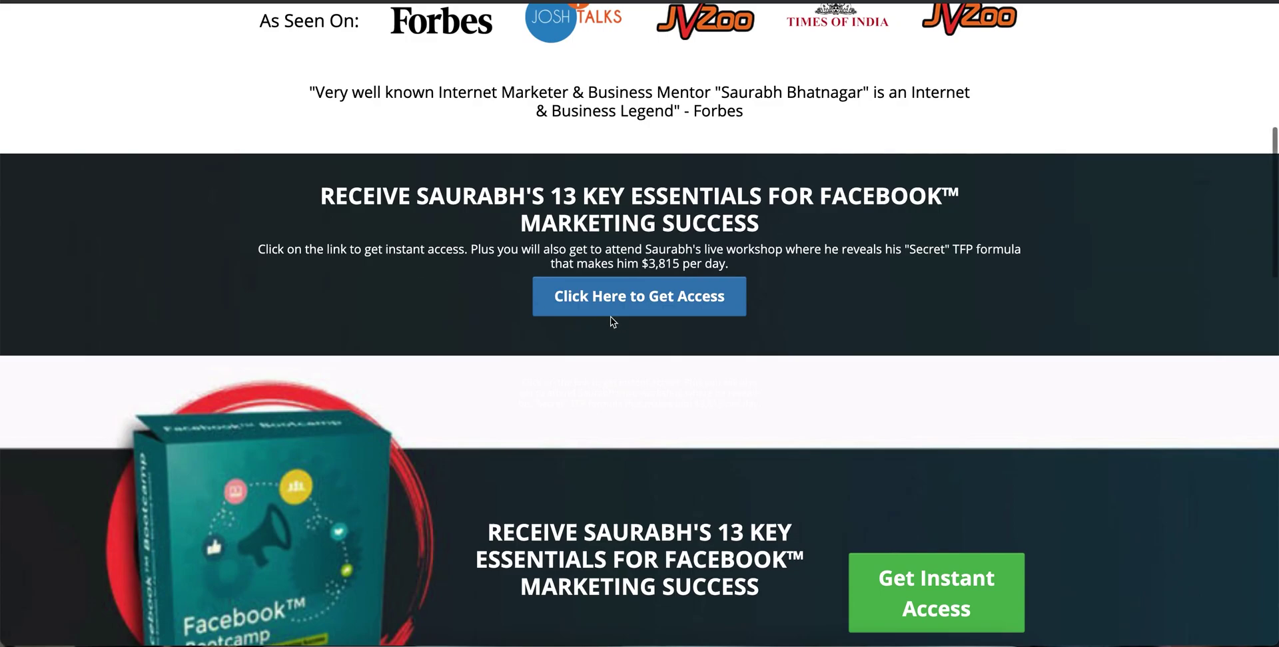
left_click(656, 300)
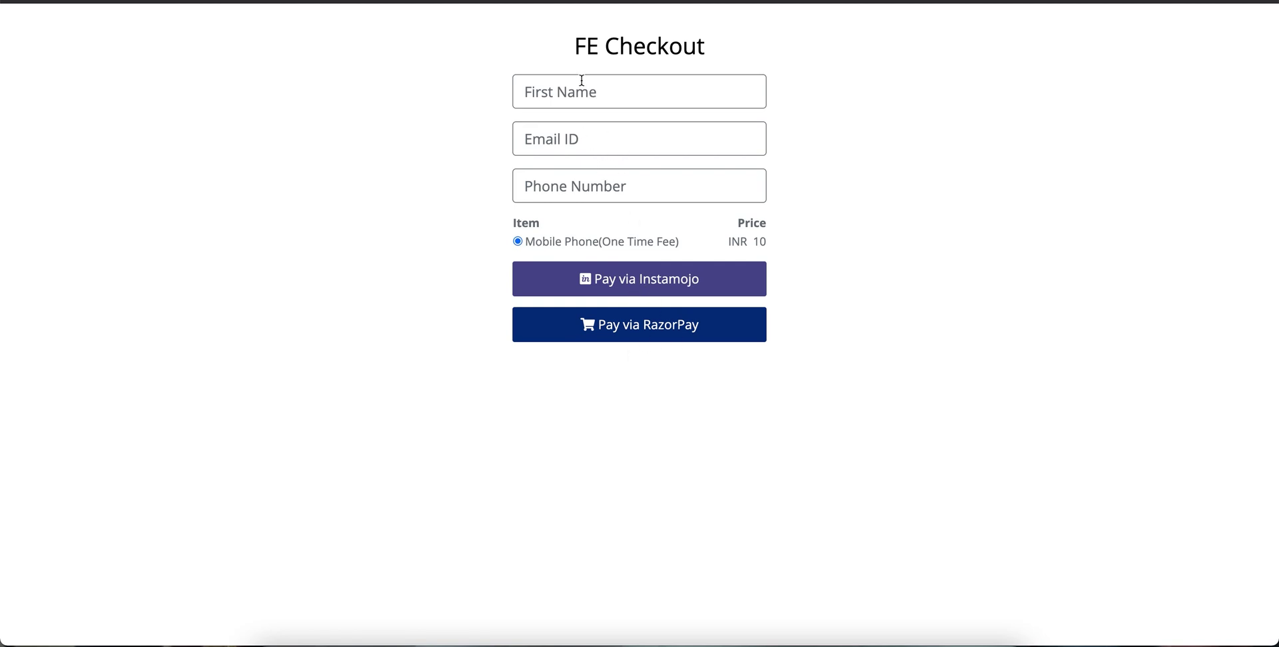
Fill in the customer's phone number, first name and email on the FE Checkout form
left_click(583, 178)
type("77777")
left_click(578, 221)
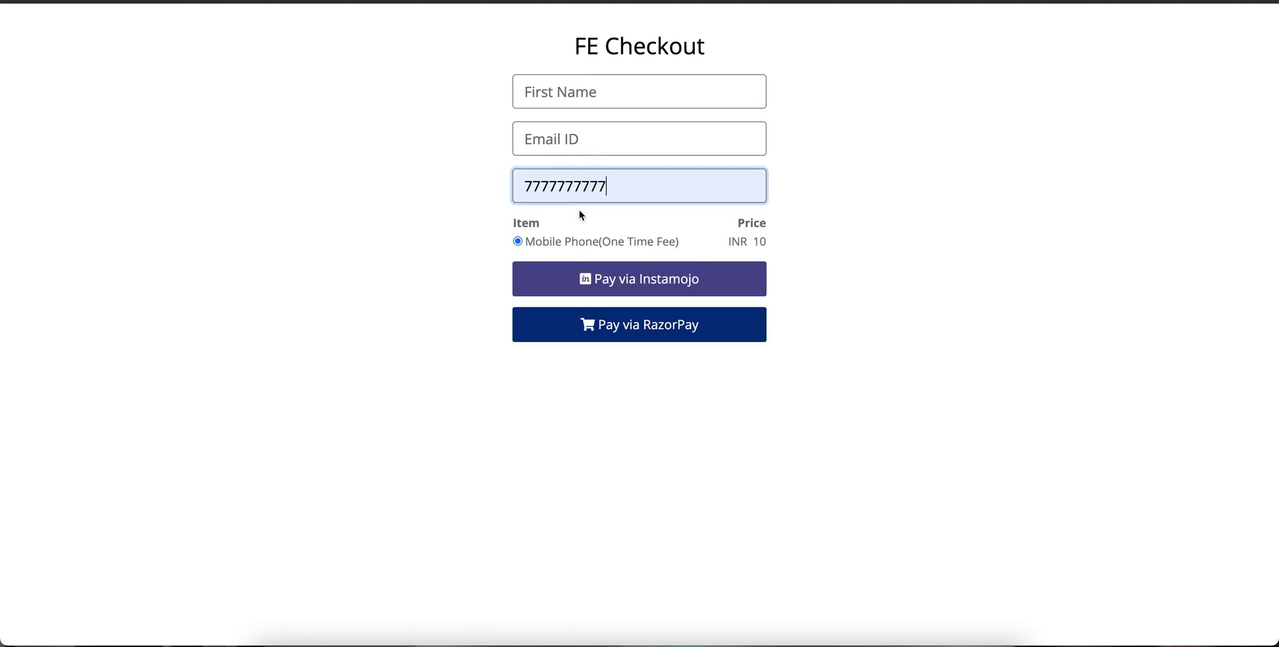
left_click(571, 95)
left_click(573, 127)
left_click(577, 136)
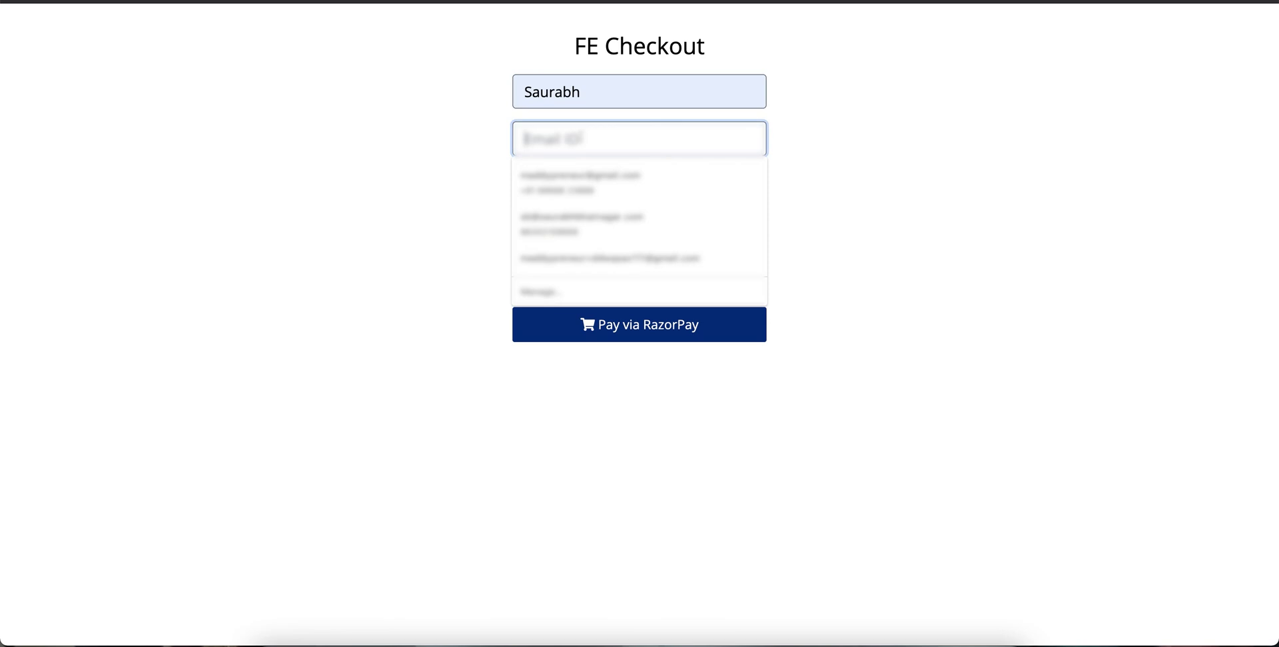
left_click(590, 192)
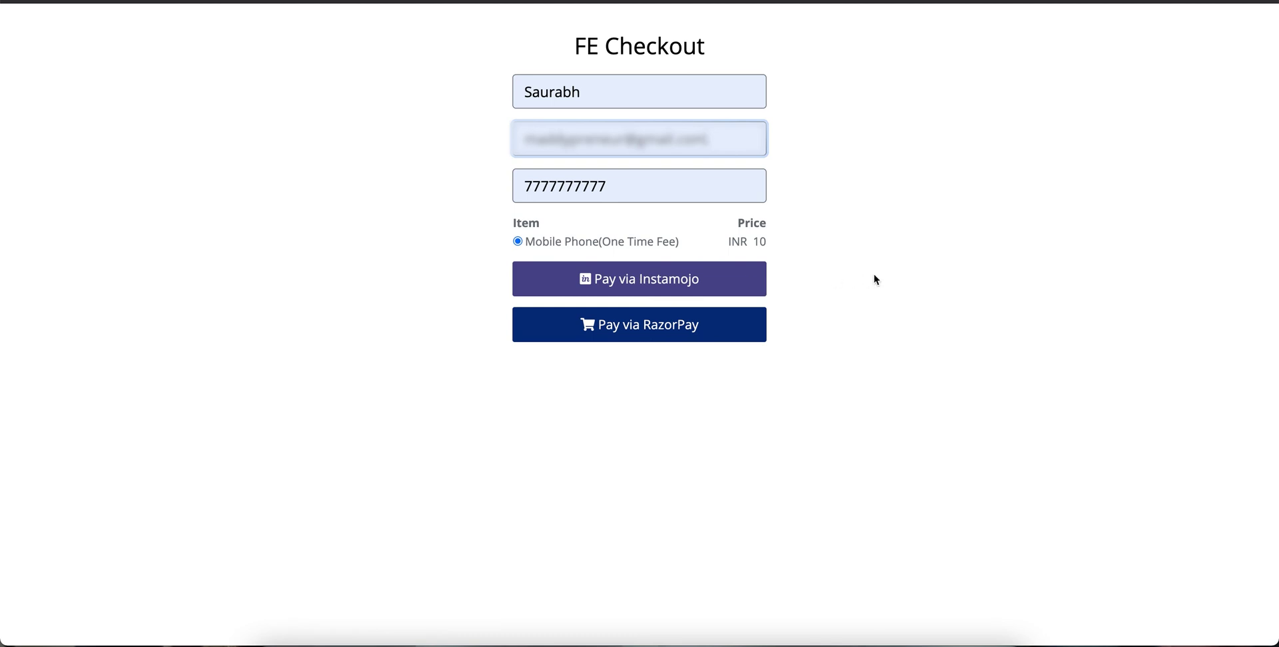
Proceed to payment for the Mobile Phone item via Instamojo and check the purpose of payment on the payment page
left_click(653, 287)
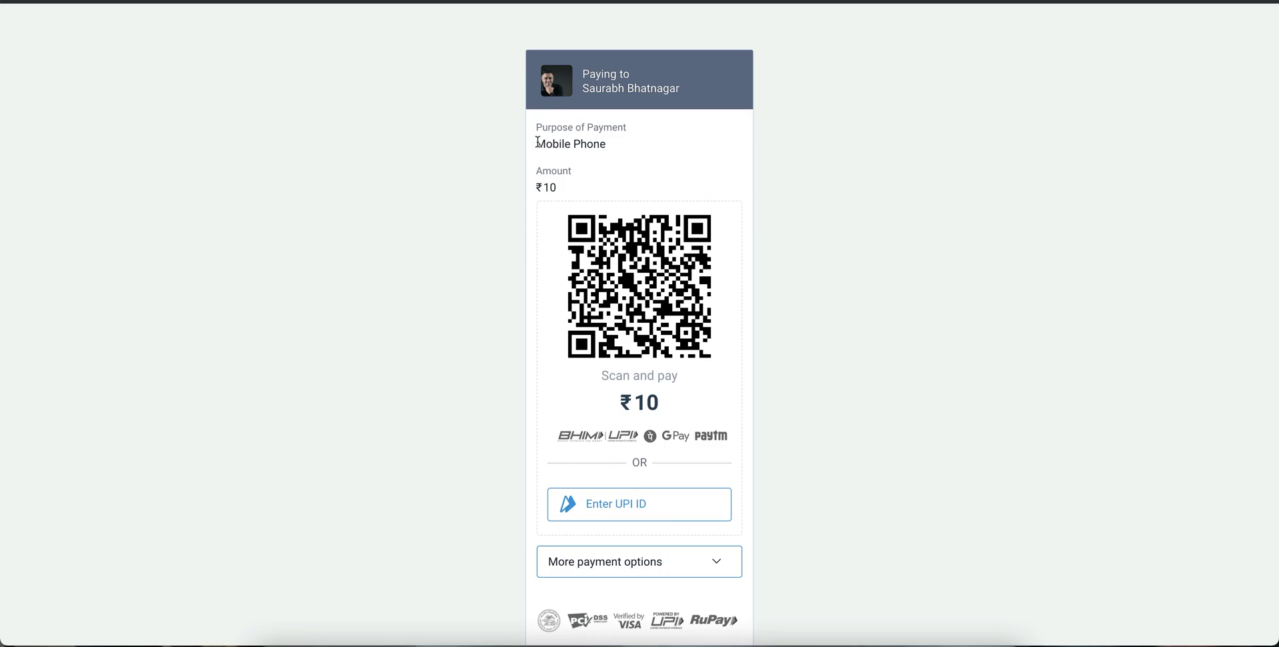
left_click_drag(537, 142, 609, 142)
left_click(609, 143)
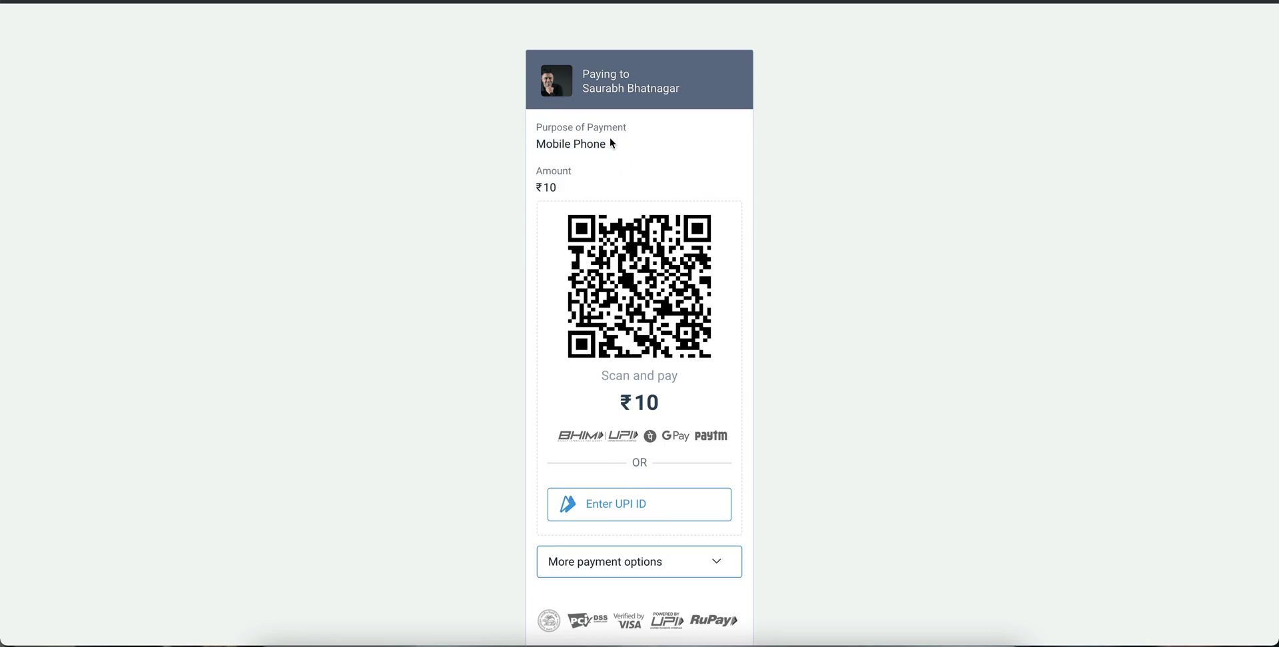